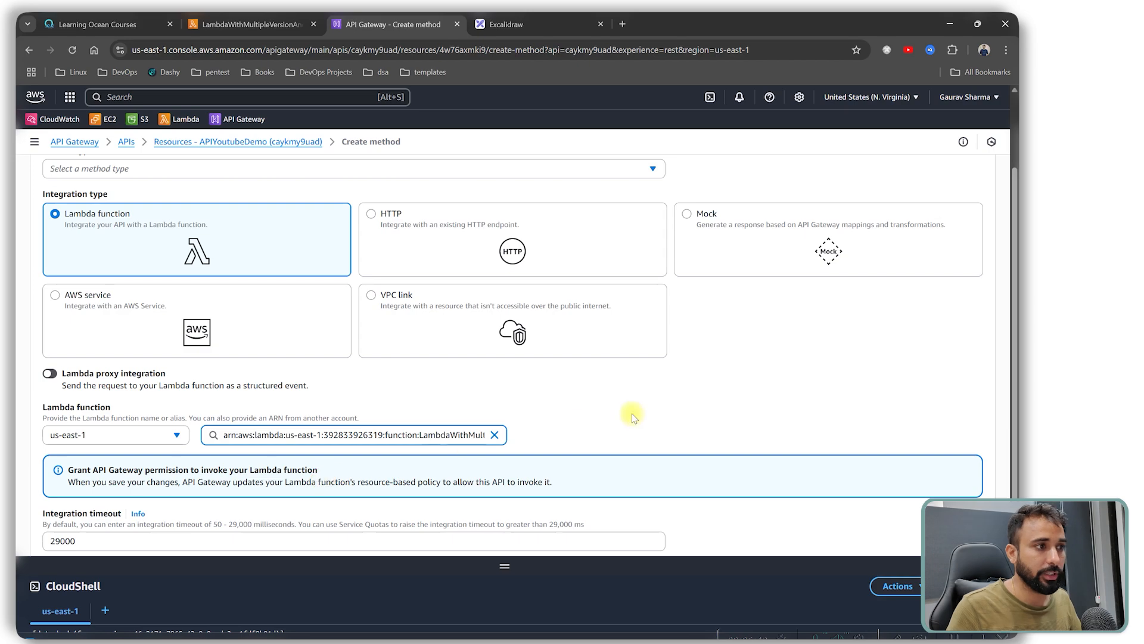
Step: Set the method type to GET and create the method with its Lambda function integration, dismissing the notification
scroll(632, 417, down, 4)
click(913, 521)
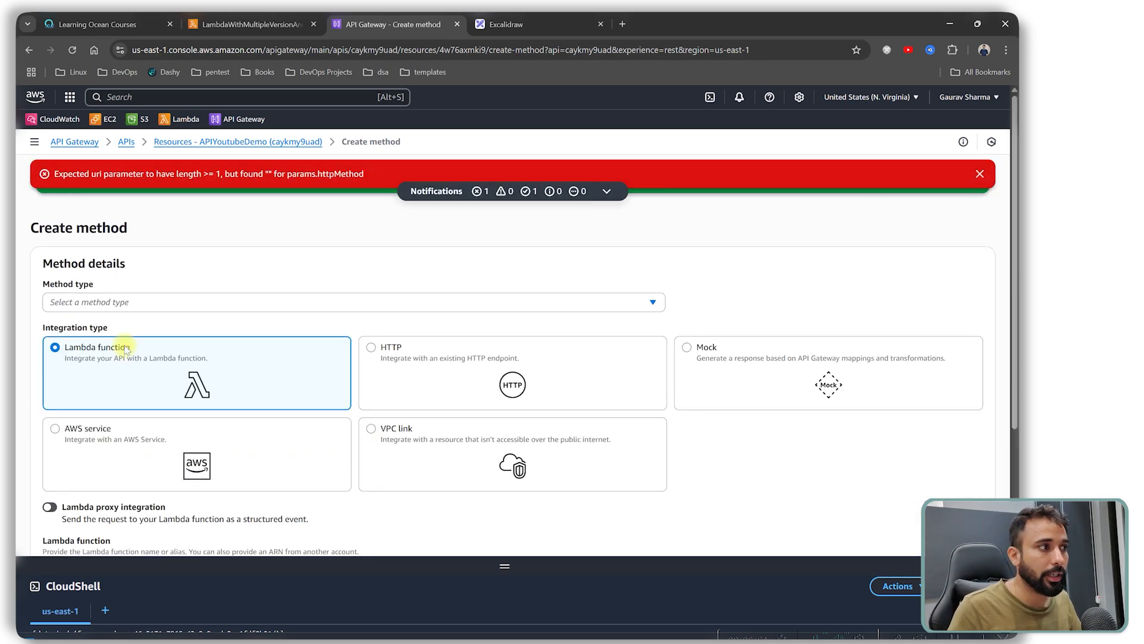
click(60, 302)
click(65, 361)
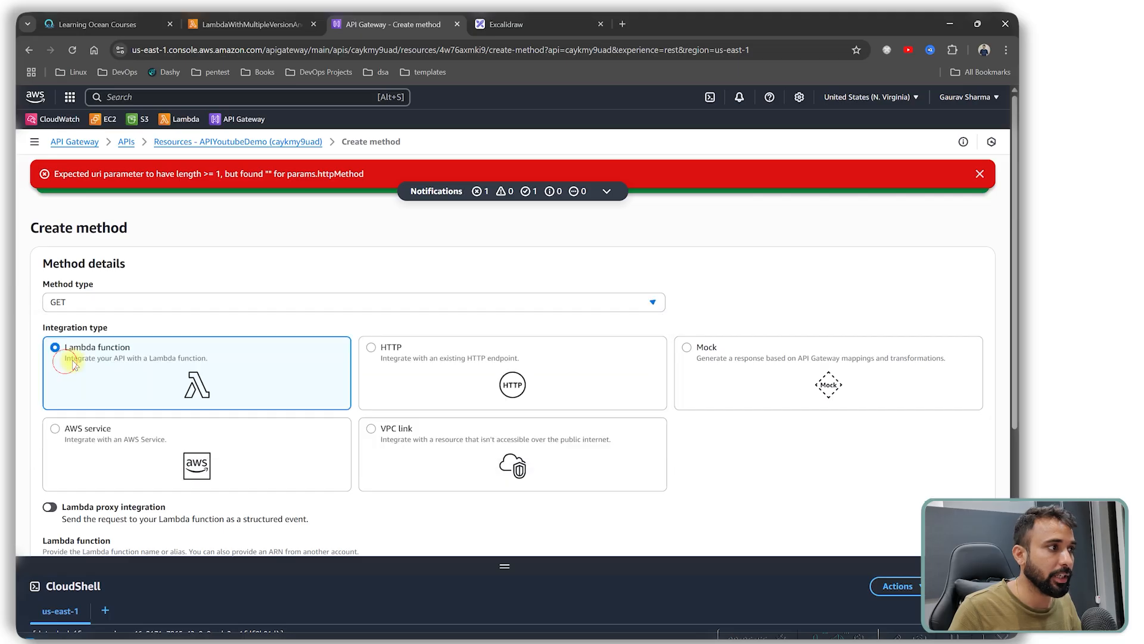
scroll(685, 268, down, 5)
scroll(685, 266, down, 1)
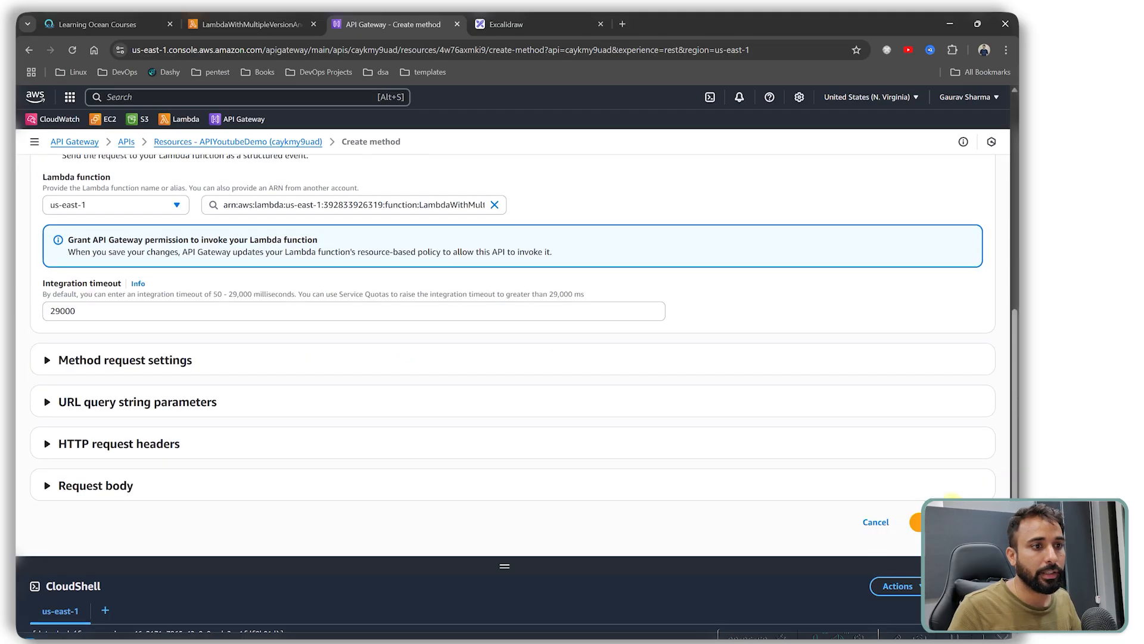
click(948, 522)
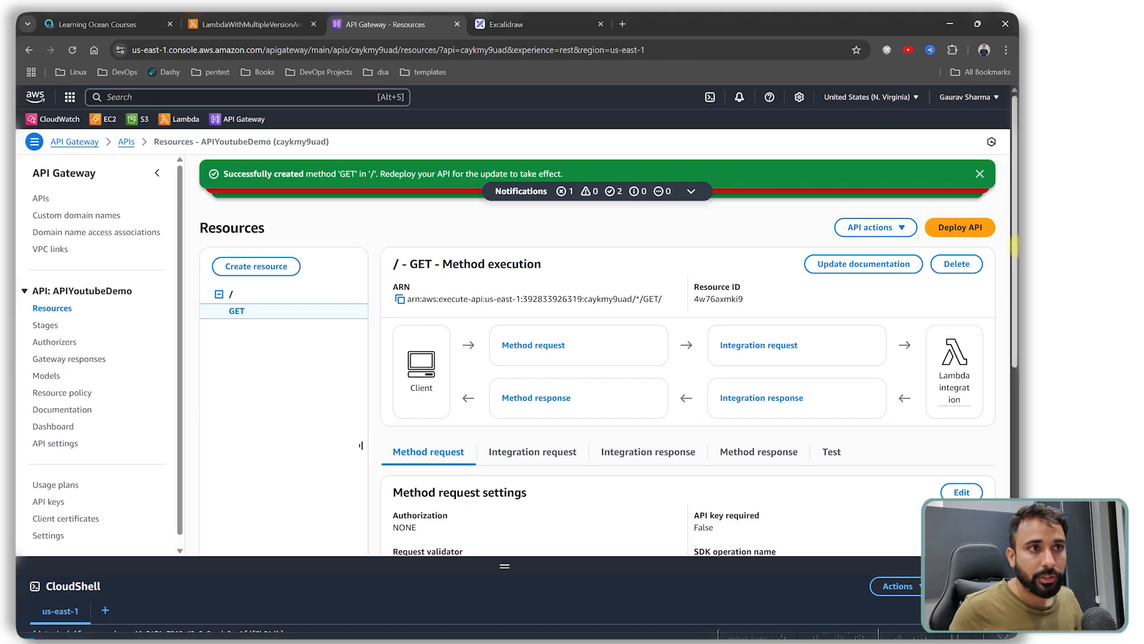
click(980, 175)
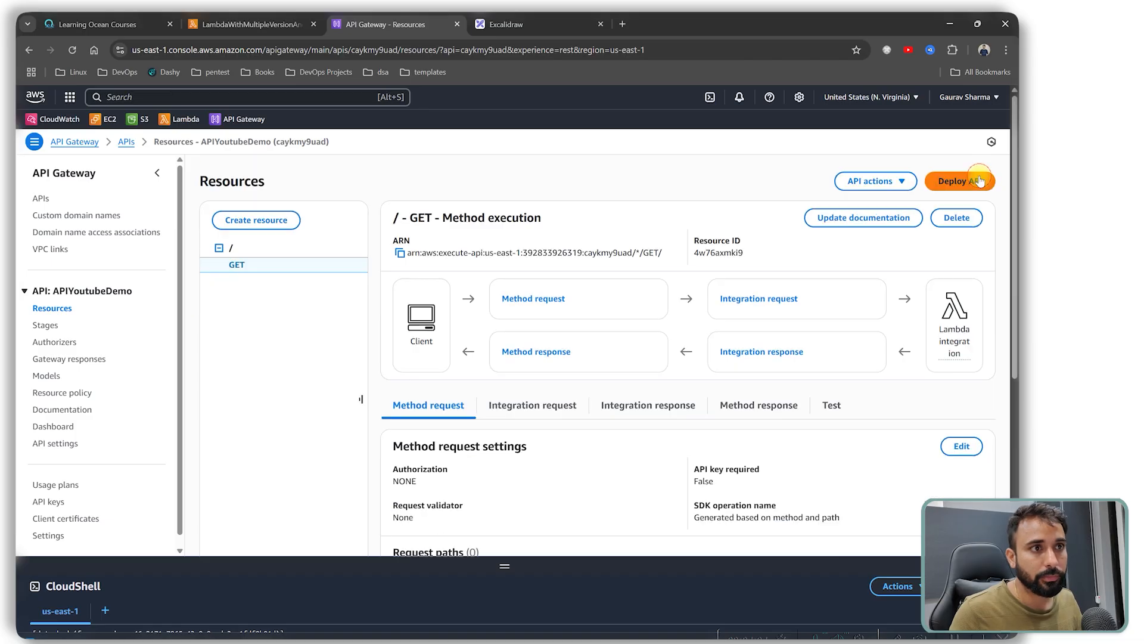
Step: Run a test call of the GET method without parameters and examine the response body
scroll(831, 242, down, 4)
click(831, 224)
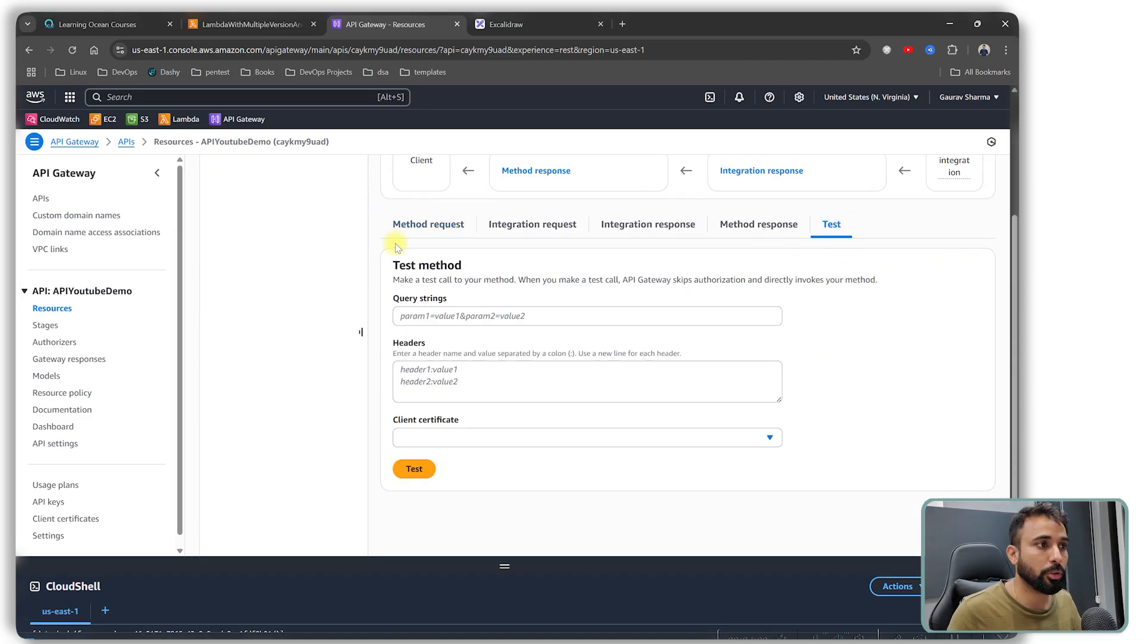
click(412, 467)
scroll(413, 471, down, 5)
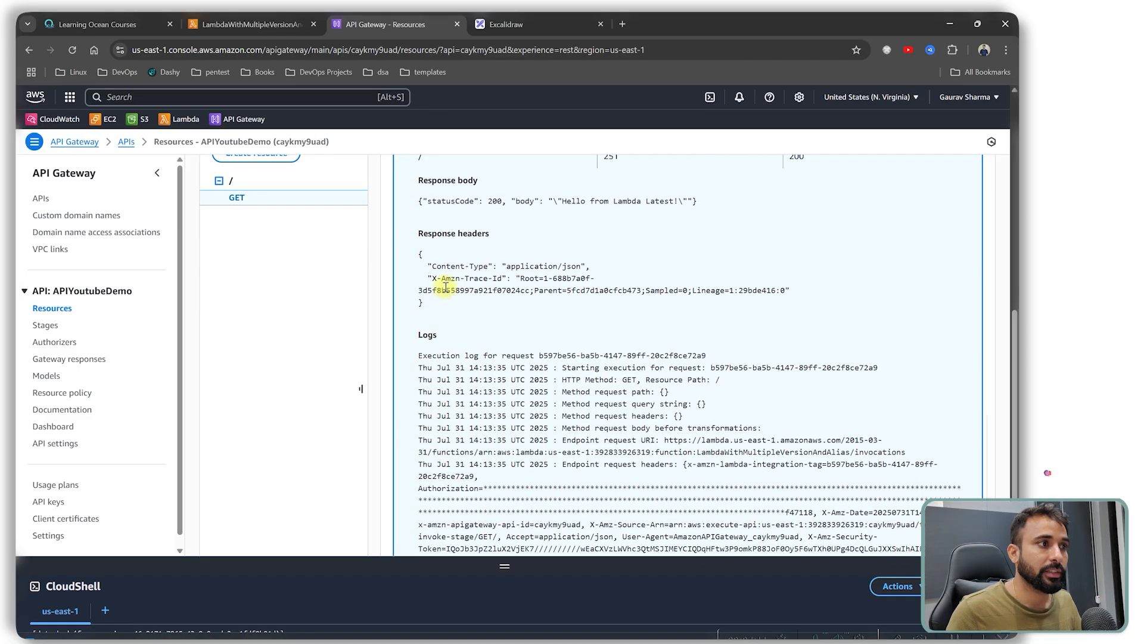
drag(408, 204, 678, 202)
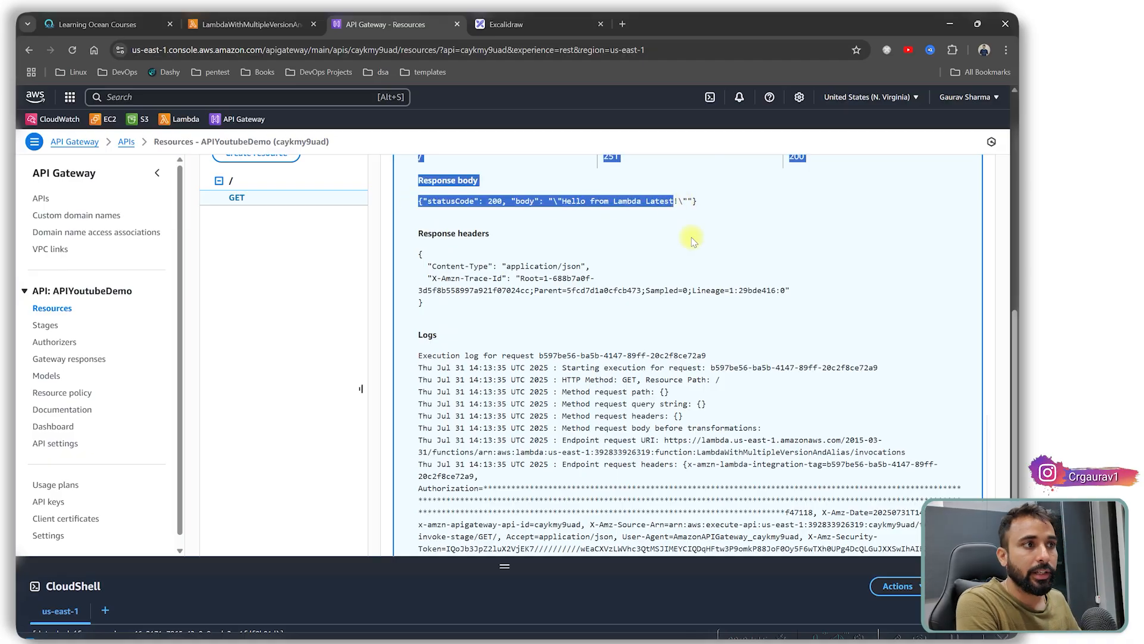
scroll(692, 238, up, 2)
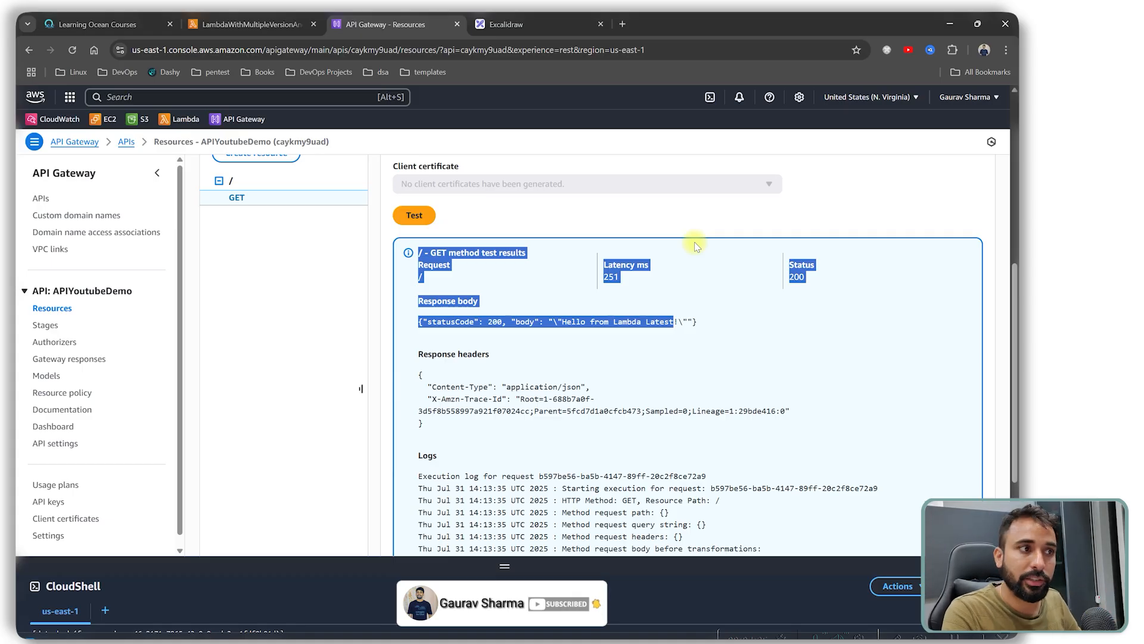
double_click(660, 323)
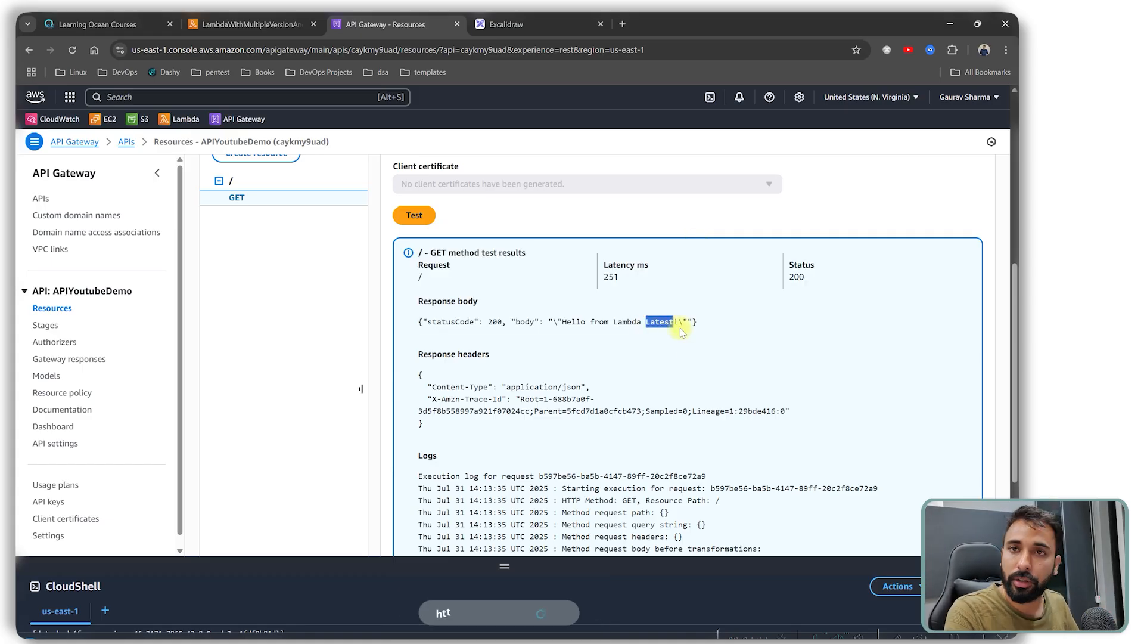
scroll(684, 280, down, 10)
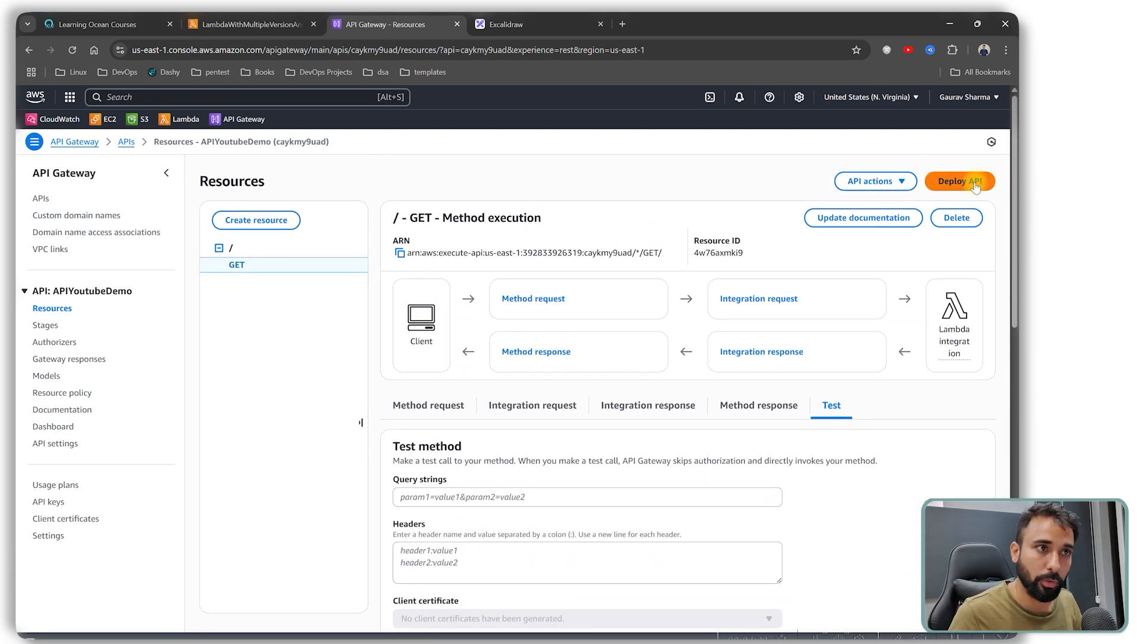
click(975, 186)
click(428, 356)
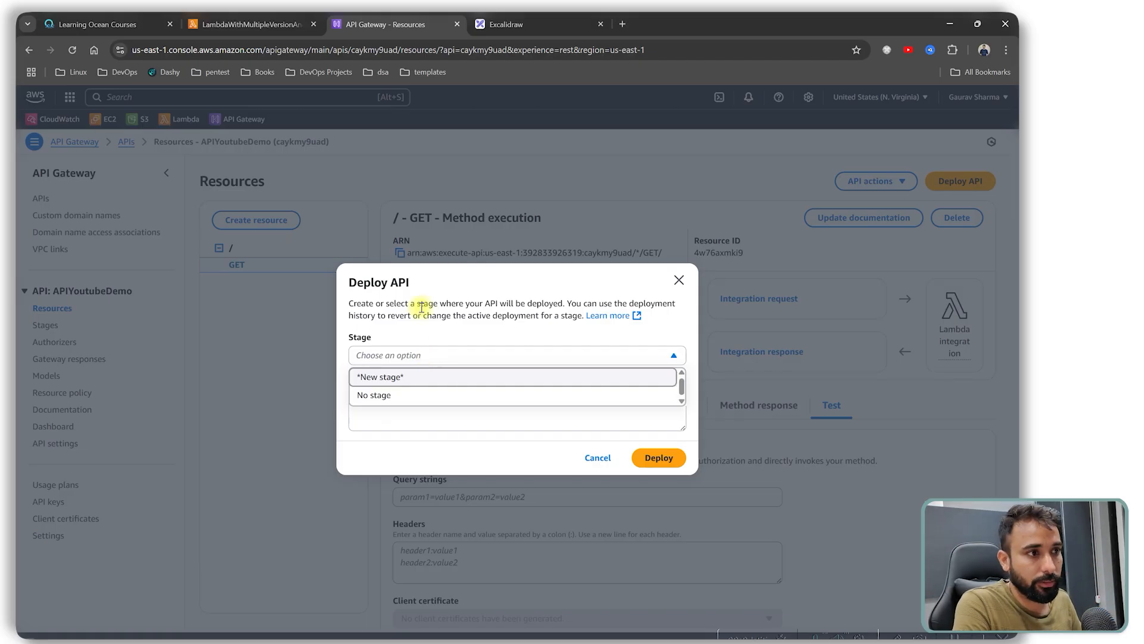
click(233, 282)
Step: Open the GET method's integration request settings for editing
click(527, 408)
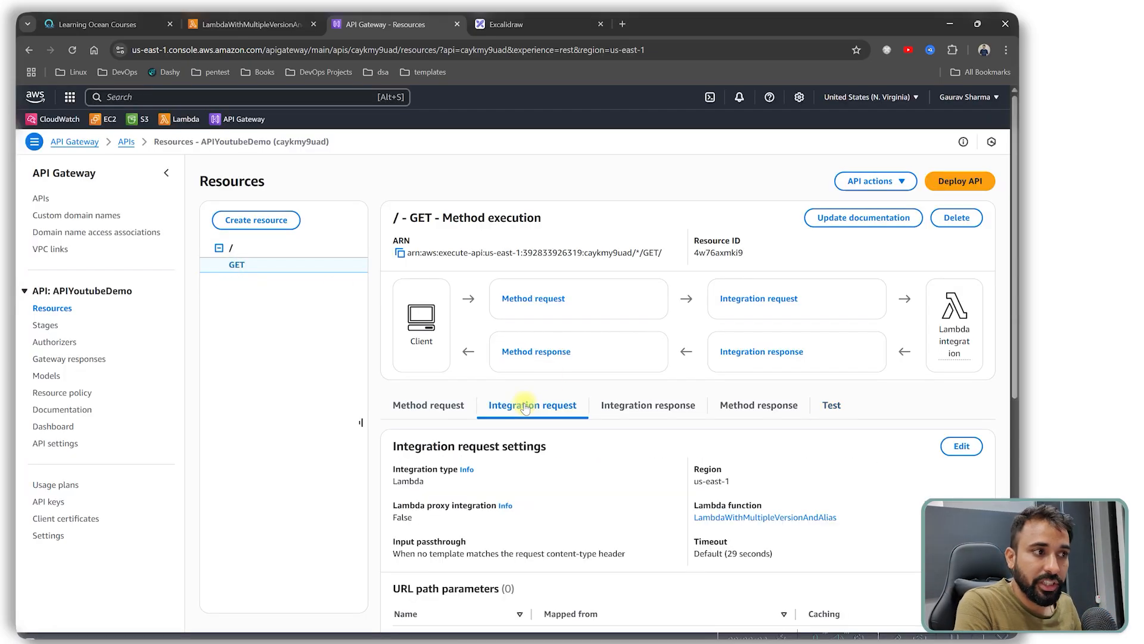
scroll(877, 286, down, 5)
scroll(944, 230, up, 3)
click(959, 330)
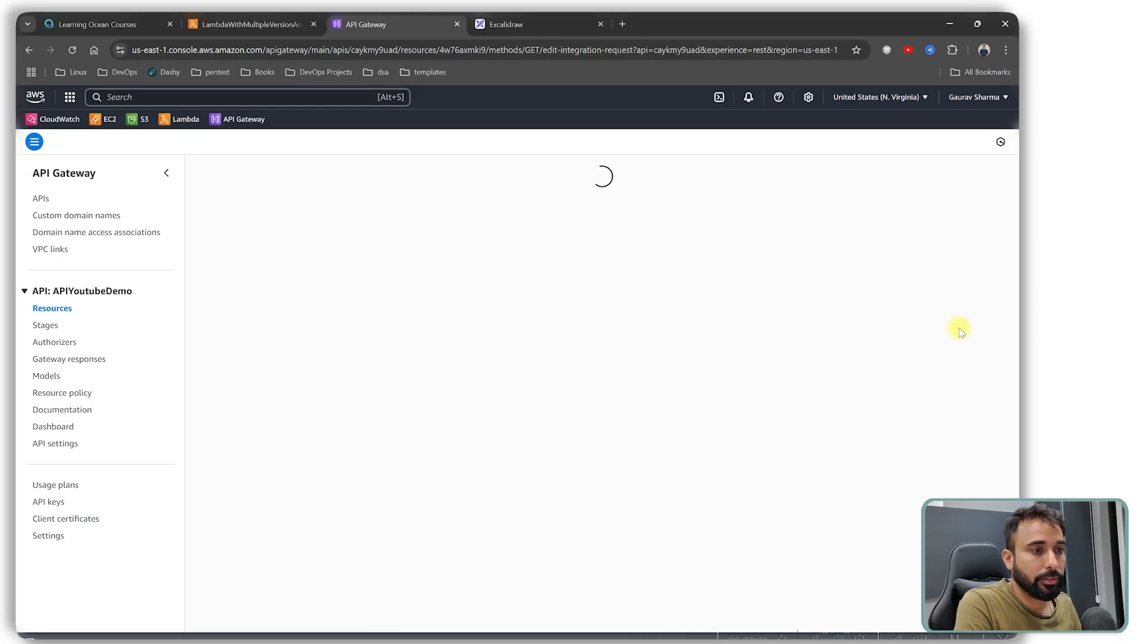
Step: Inspect the end of the ARN in the integration's Lambda function field
click(484, 297)
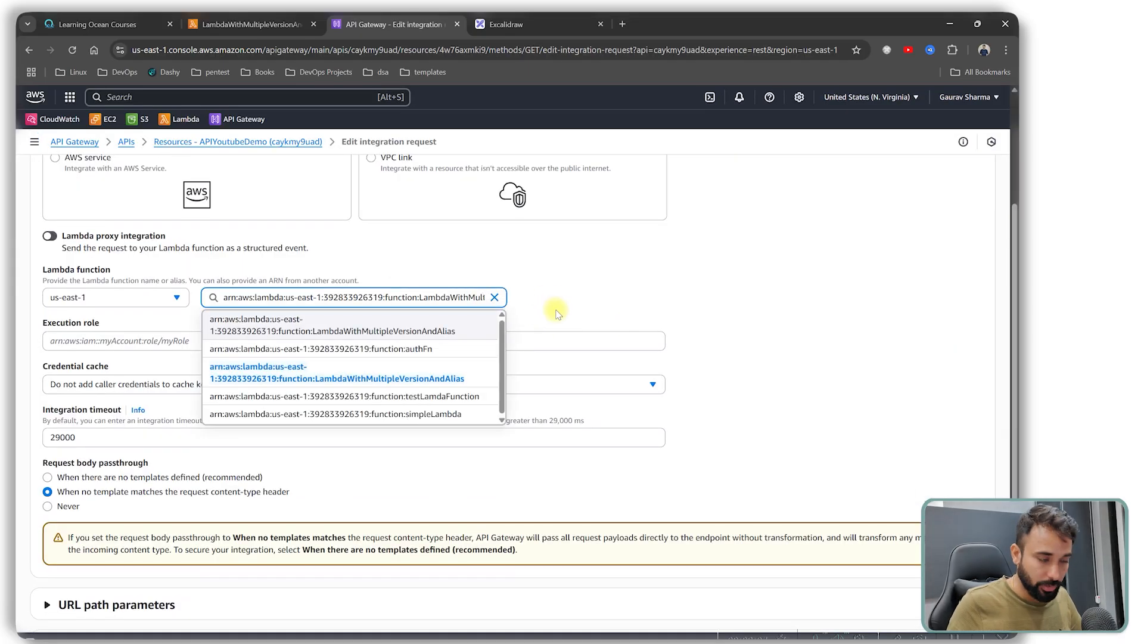
key(Right)
key(Right)
key(Right)
key(Right)
key(Right)
key(Right)
key(Right)
key(Right)
key(Right)
key(Right)
key(Right)
key(Right)
key(Right)
key(Right)
key(Right)
key(Right)
key(Right)
key(Right)
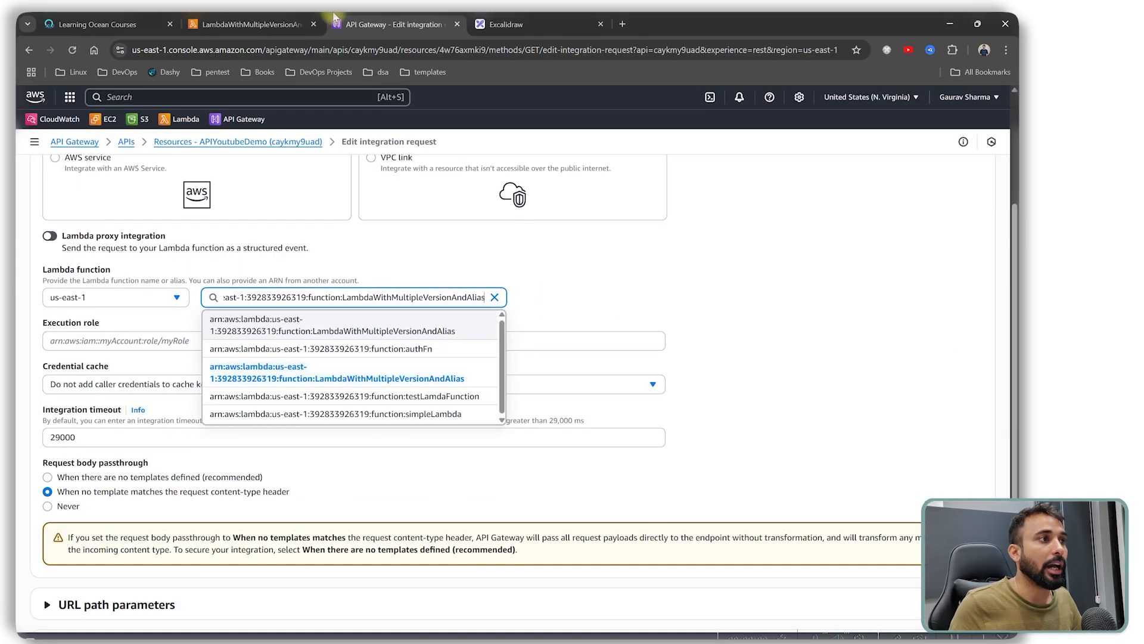
Step: Open the Dev, Prod and Test aliases of LambdaWithMultipleVersionAndAlias in separate browser tabs
click(251, 24)
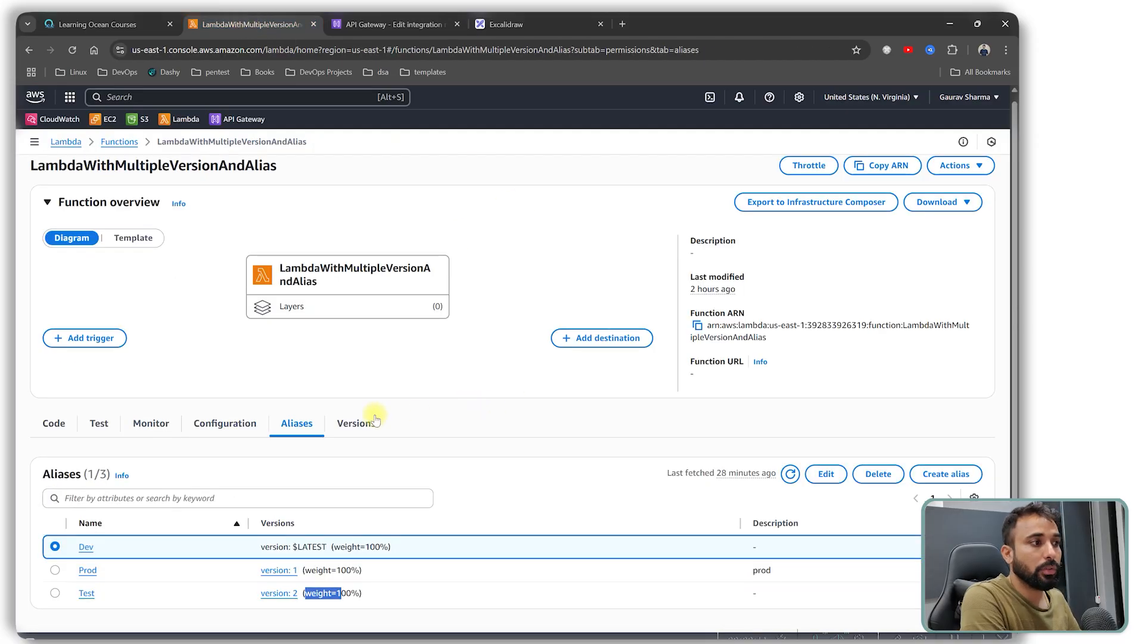
middle_click(86, 546)
middle_click(88, 570)
middle_click(86, 593)
Step: Compare the alias suffixes of the function ARNs on the Dev, Prod and Test alias pages
click(333, 27)
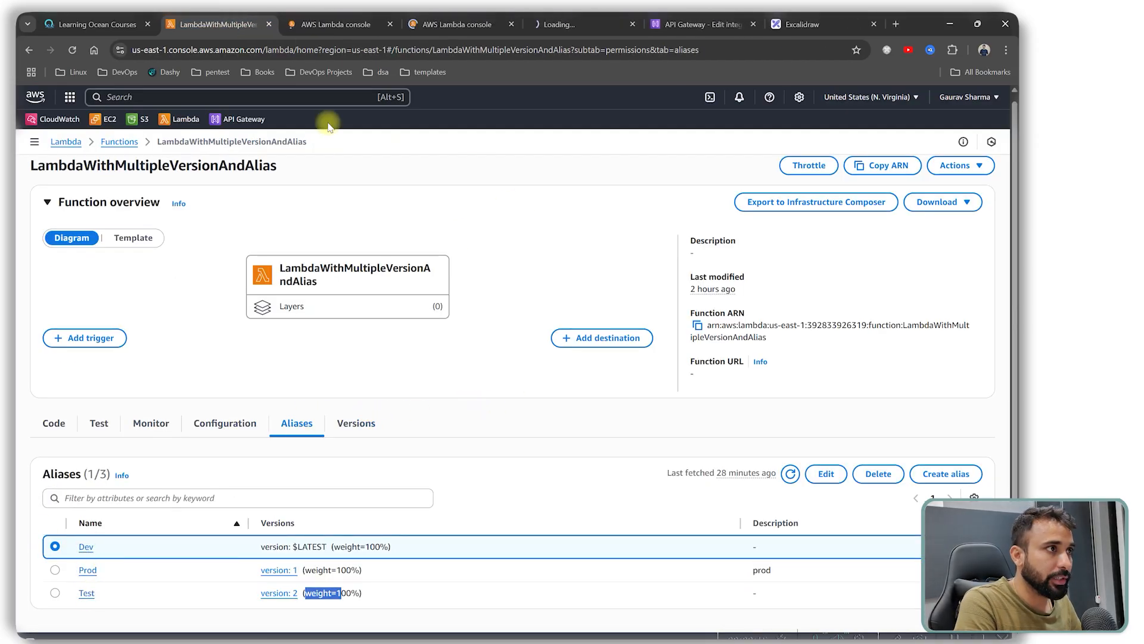
drag(614, 53, 350, 52)
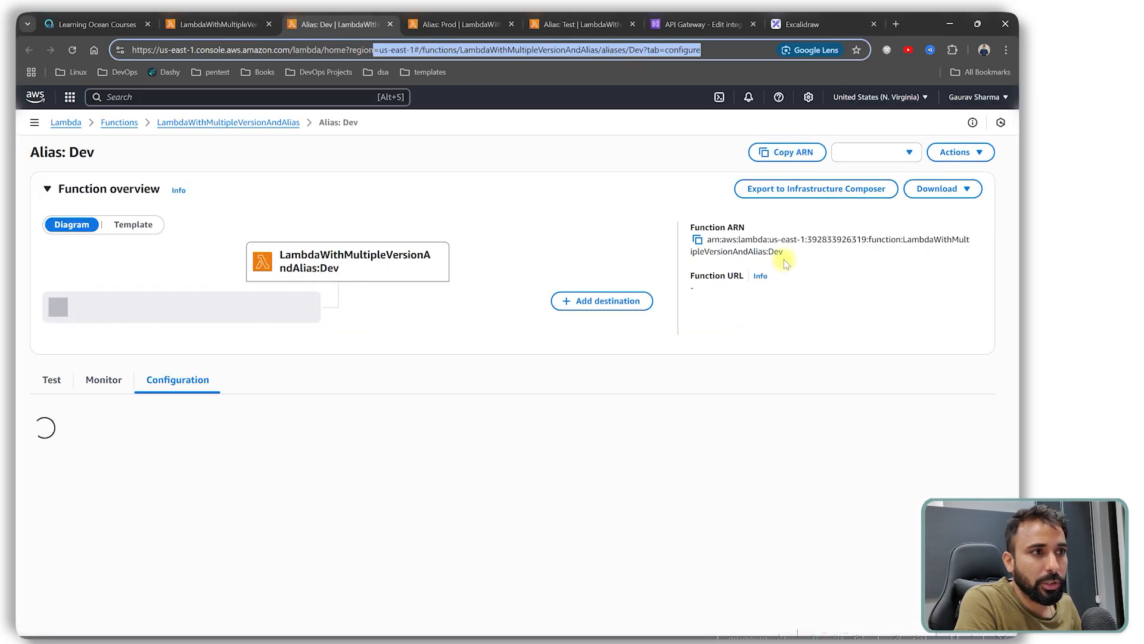
click(784, 268)
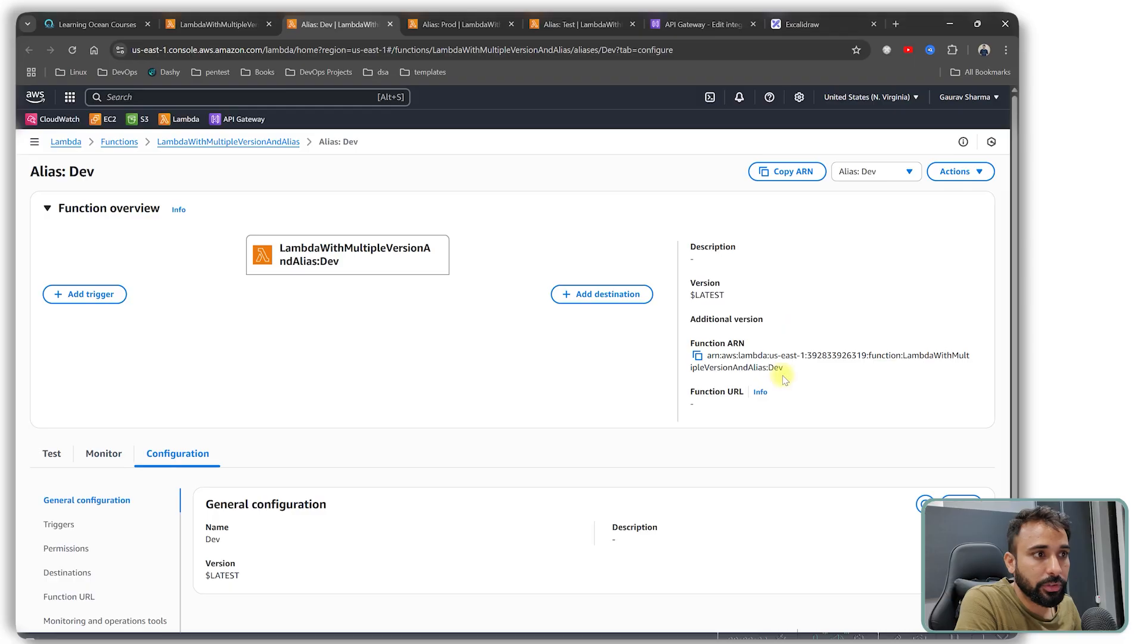
drag(779, 368, 769, 369)
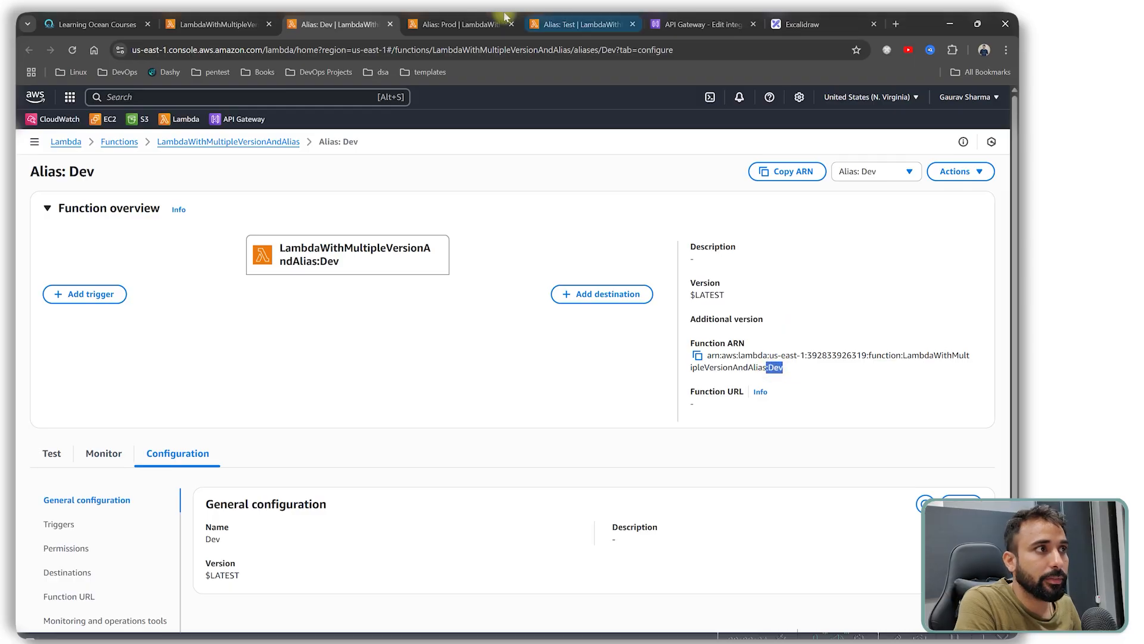
key(ctrl+Tab)
drag(799, 372, 771, 370)
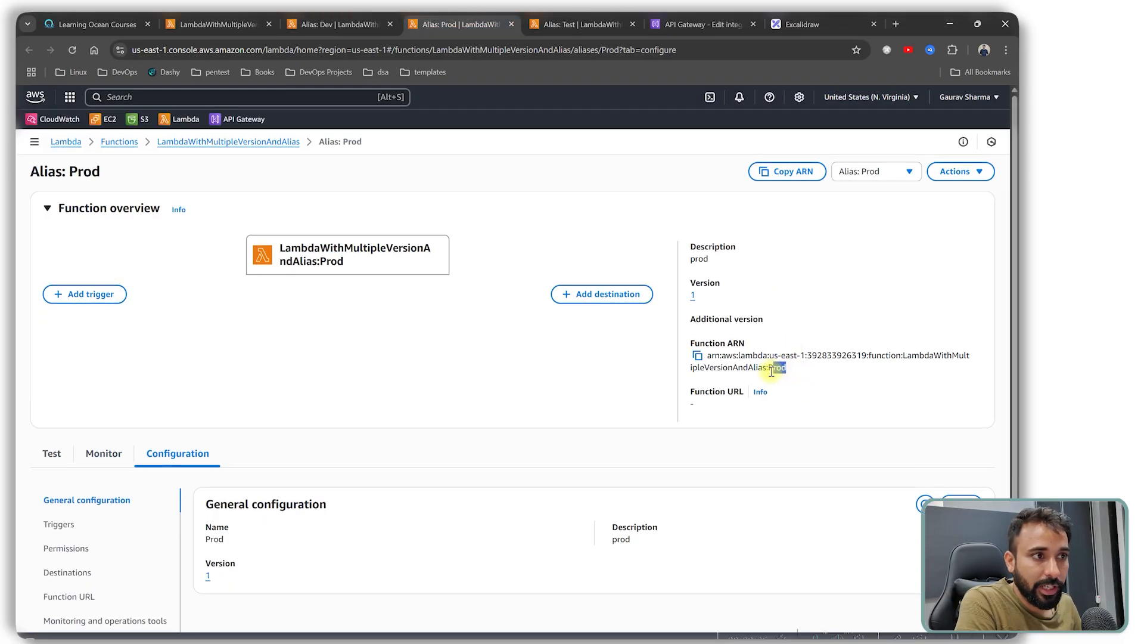
key(ctrl+Tab)
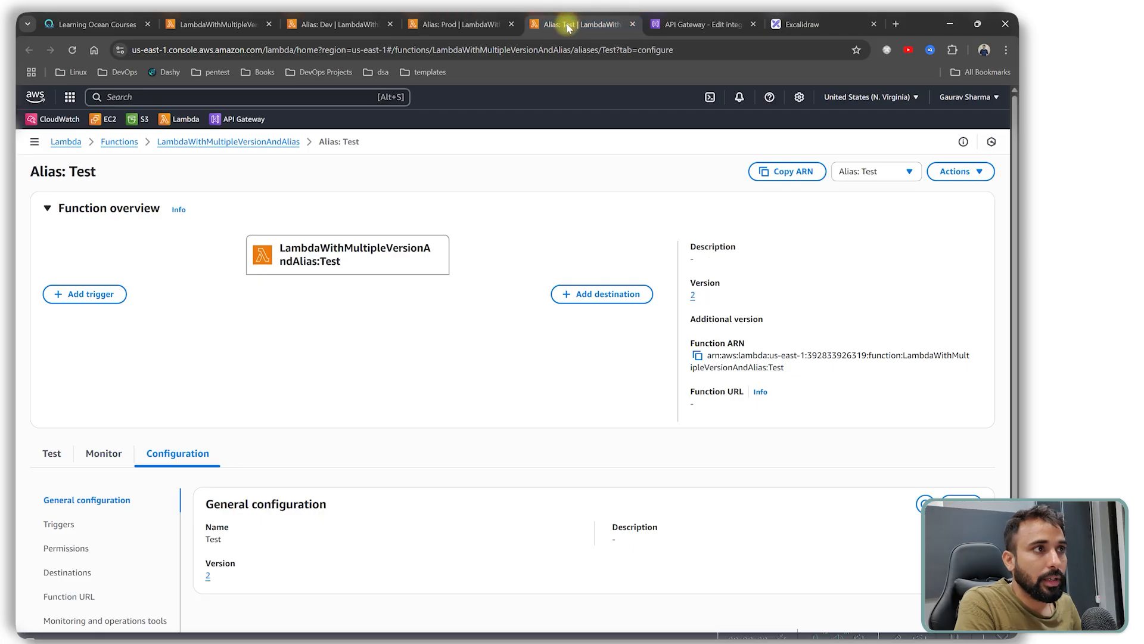
drag(784, 380, 768, 370)
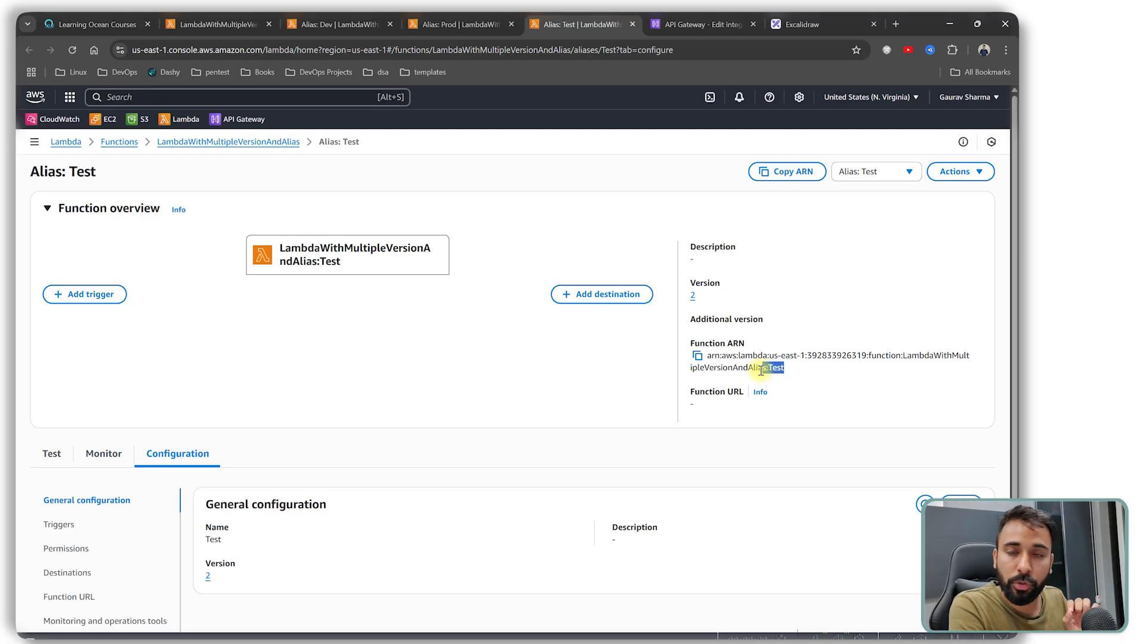
Step: Copy the Test alias's function ARN and use it as the Lambda function in the API's integration request
click(697, 356)
click(220, 24)
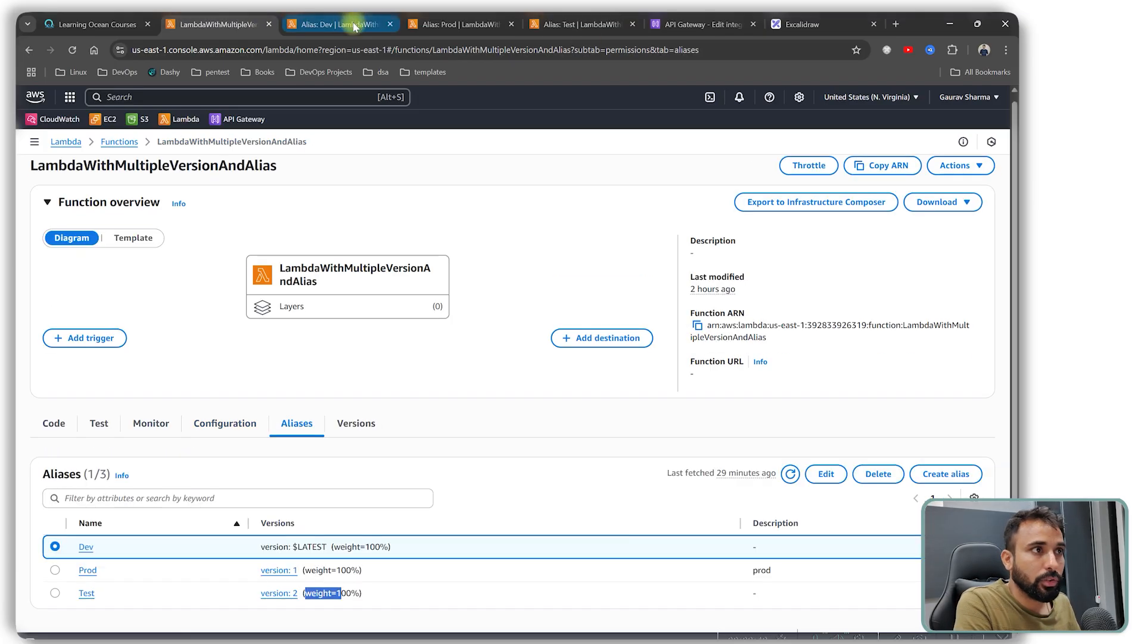
click(743, 21)
click(455, 284)
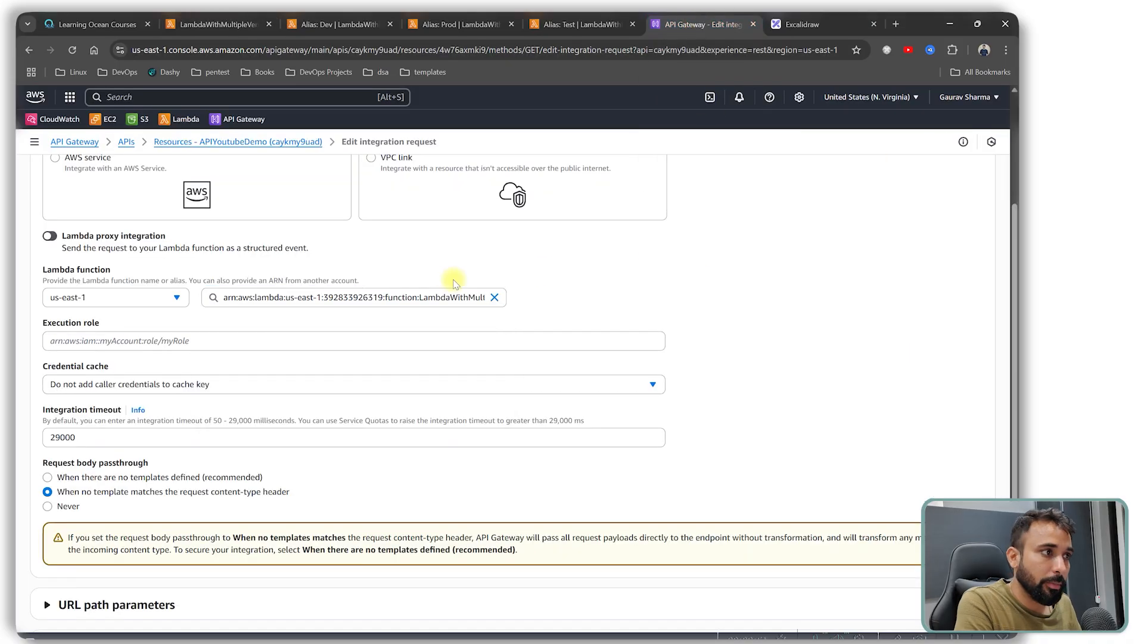
click(436, 298)
key(ctrl+a)
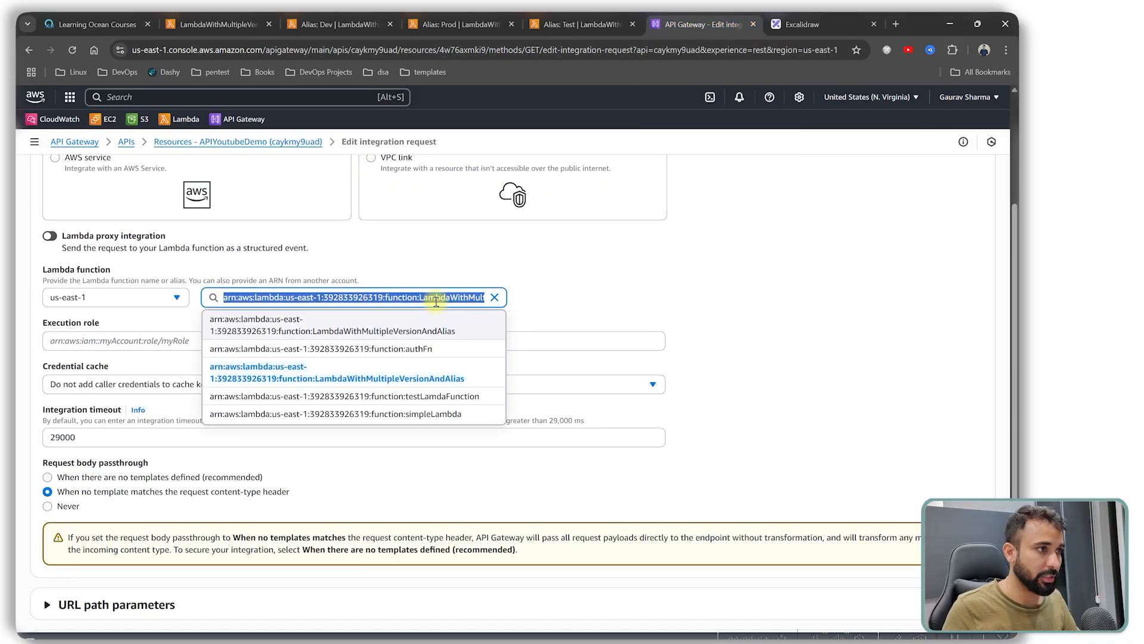
key(ctrl+v)
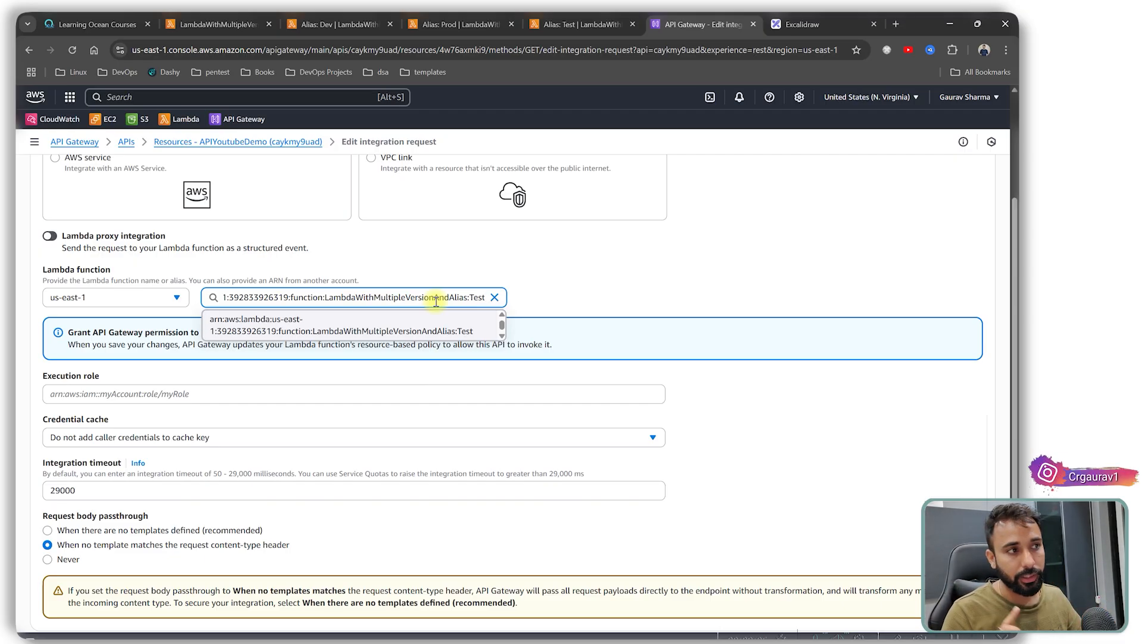
Step: Write the variable name labmdaAlias in a blank Notepad document, copy it and return to the integration request
double_click(478, 297)
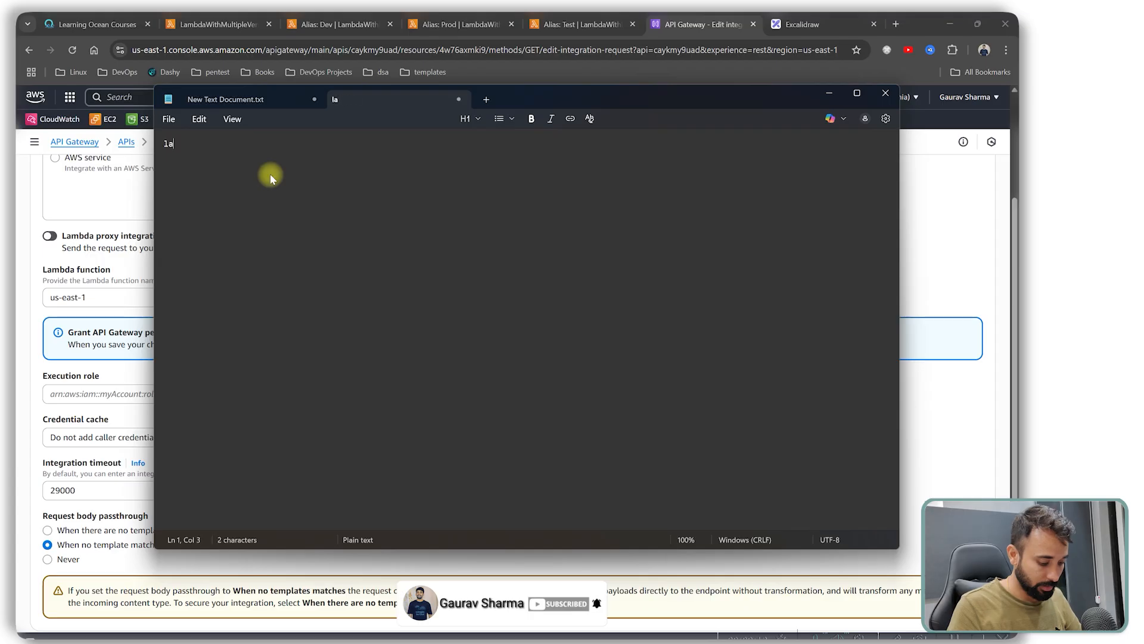
text(bmdaAl)
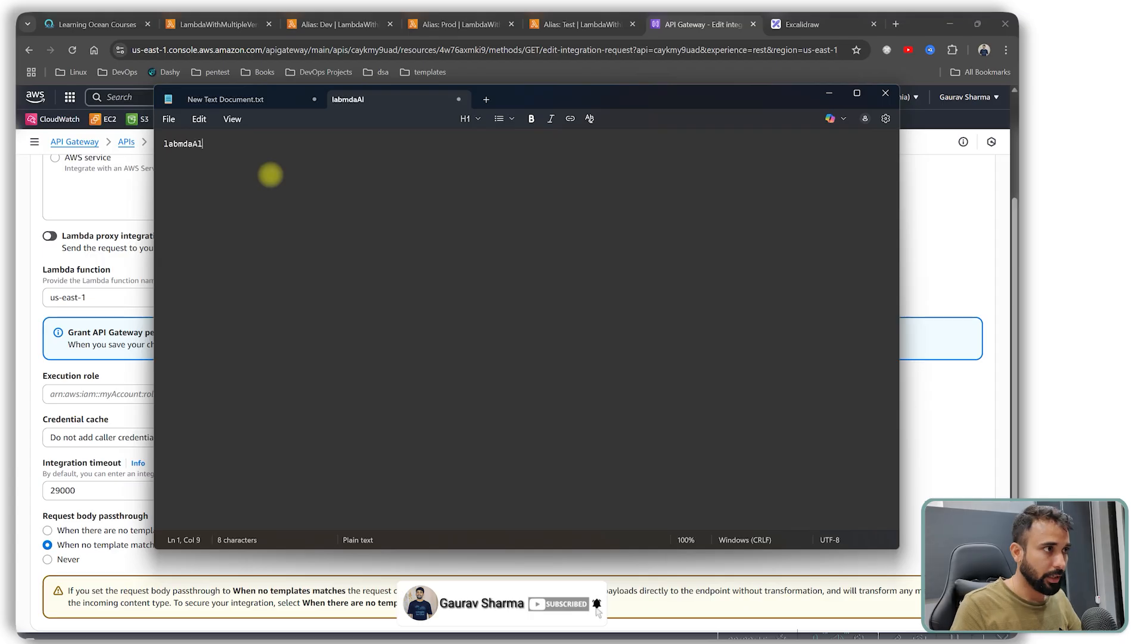
text(ias)
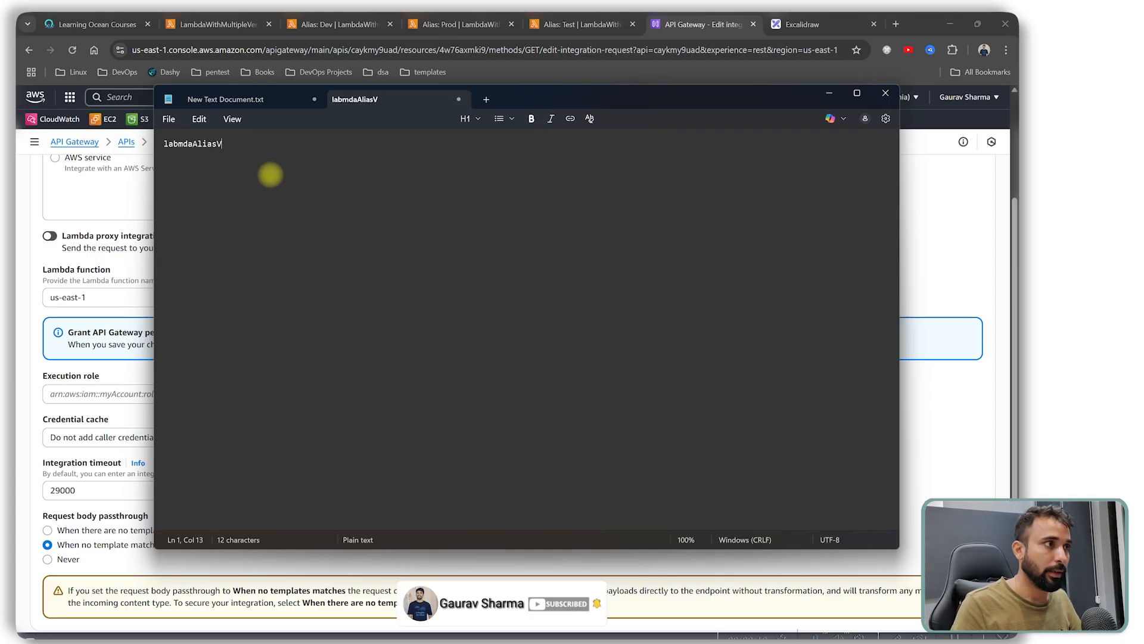
key(ctrl+a)
key(ctrl+c)
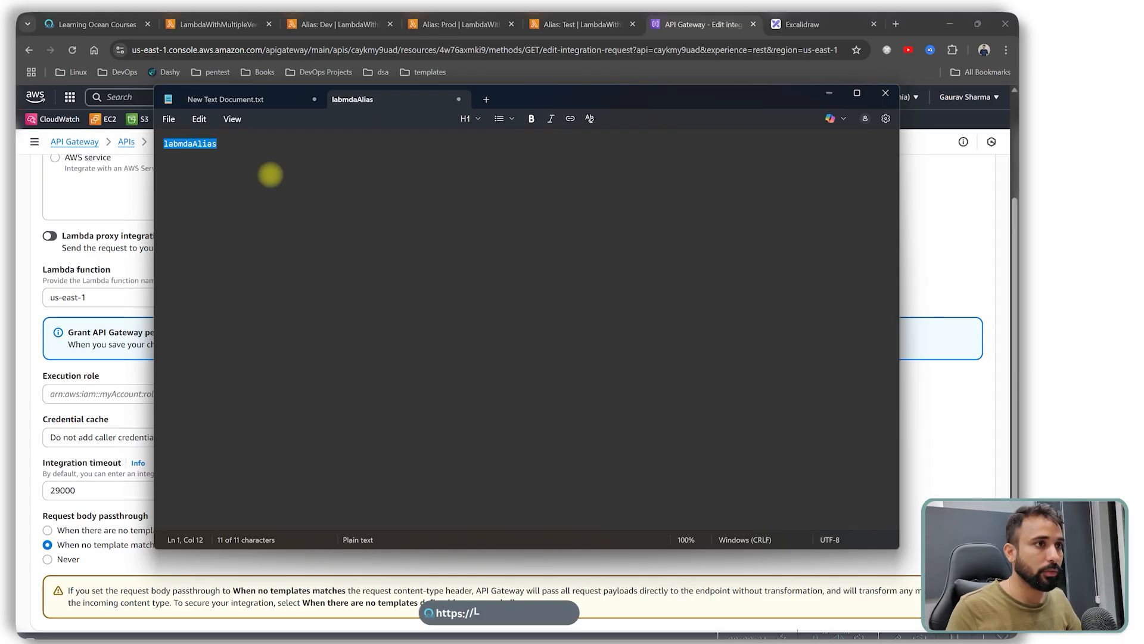
click(941, 236)
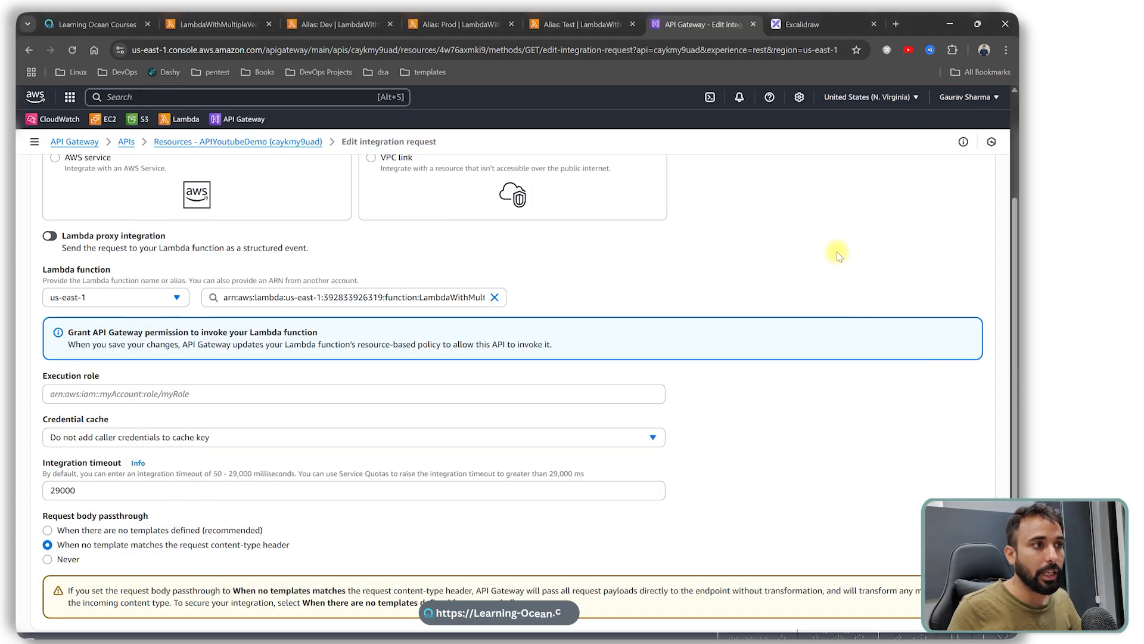
Step: Replace the Test alias suffix of the Lambda function ARN with ${stageVariables.labmdaAlias} in the integration request
click(457, 297)
key(Right)
key(Right)
key(Right)
key(Right)
key(Right)
key(Right)
key(Right)
key(Right)
key(Right)
key(Right)
key(Right)
key(Right)
key(Right)
key(Right)
key(Right)
key(Right)
key(Right)
key(Right)
key(Right)
key(Right)
text(:Test)
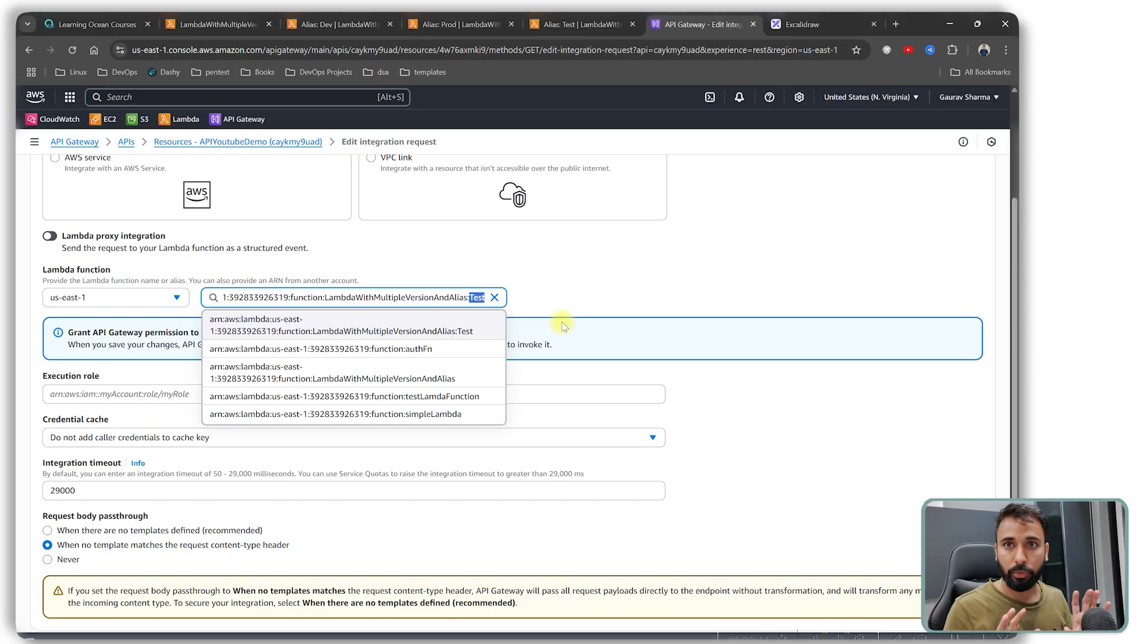
text(${})
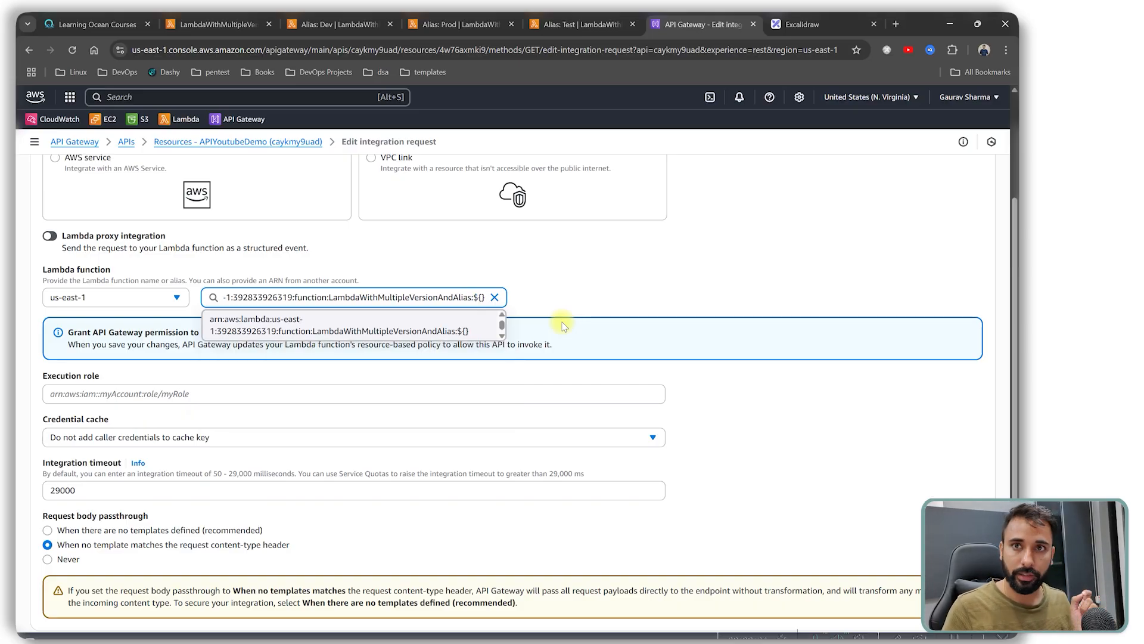
text(labmdaAlias)
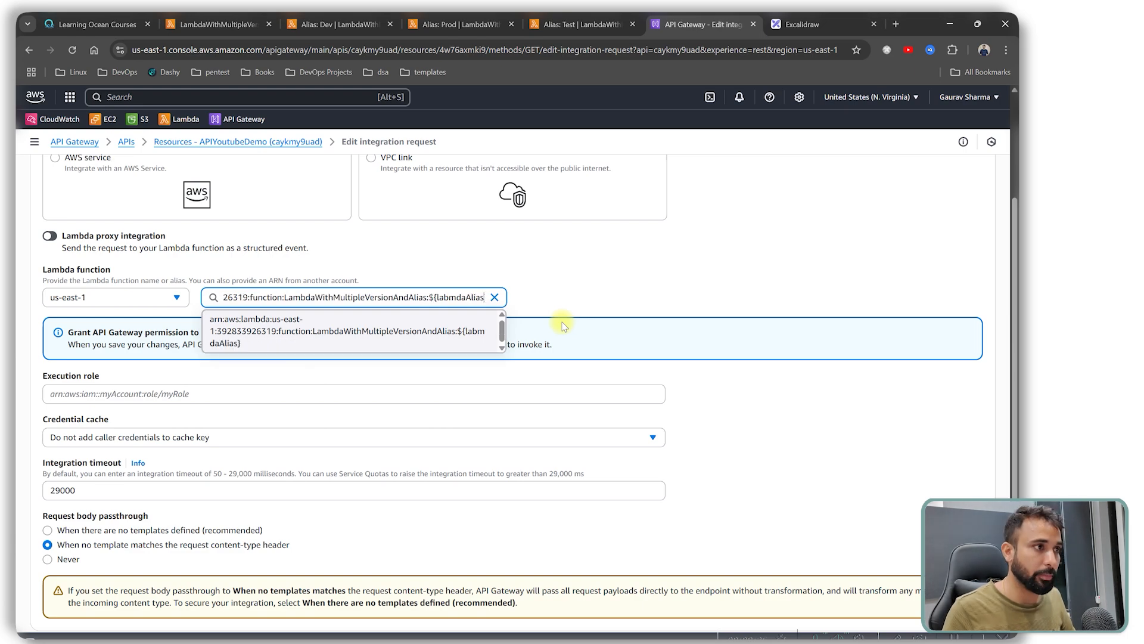
key(Right)
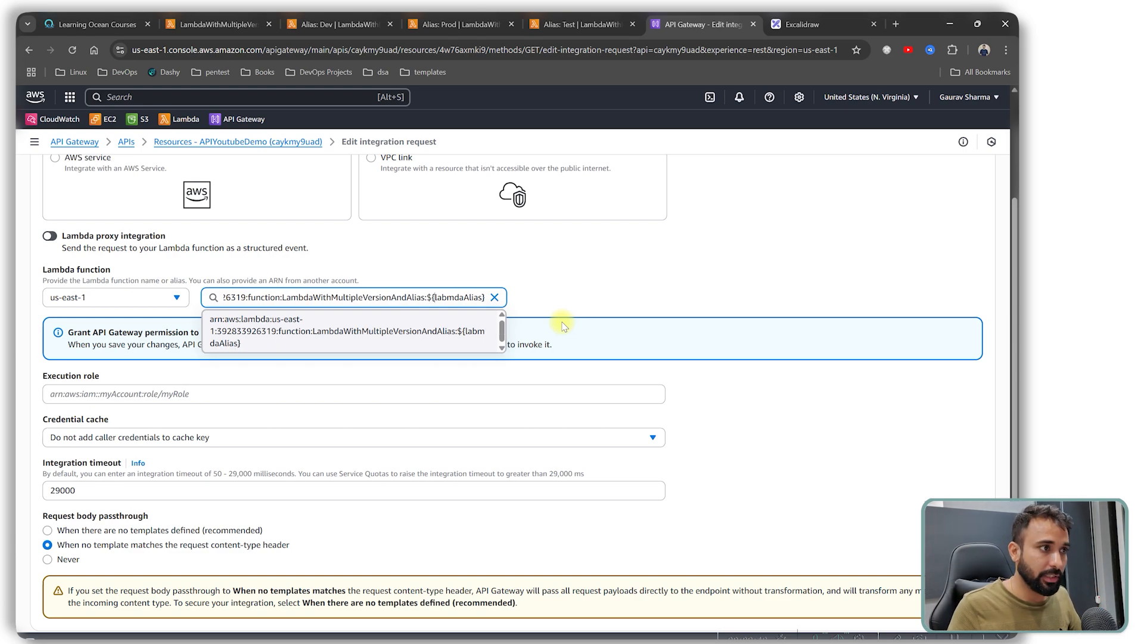
key(ctrl+v)
Step: Copy the full Lambda function ARN, add "> stage variable" after labmdaAlias in the Notepad notes and paste the ARN below
key(ctrl+a)
key(ctrl+c)
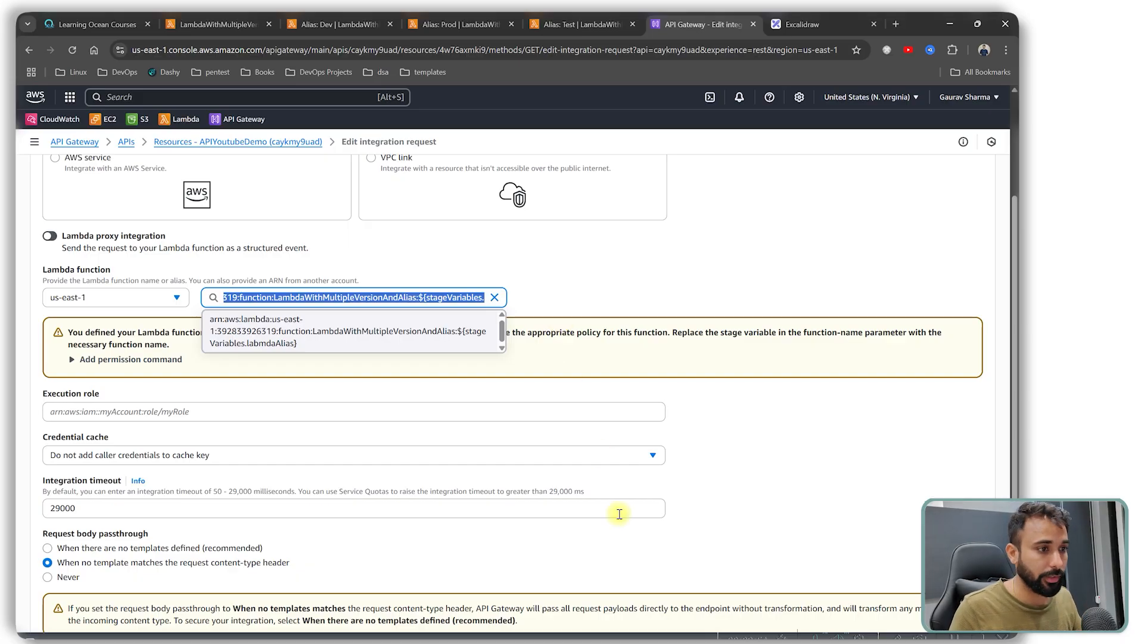
click(617, 640)
click(355, 249)
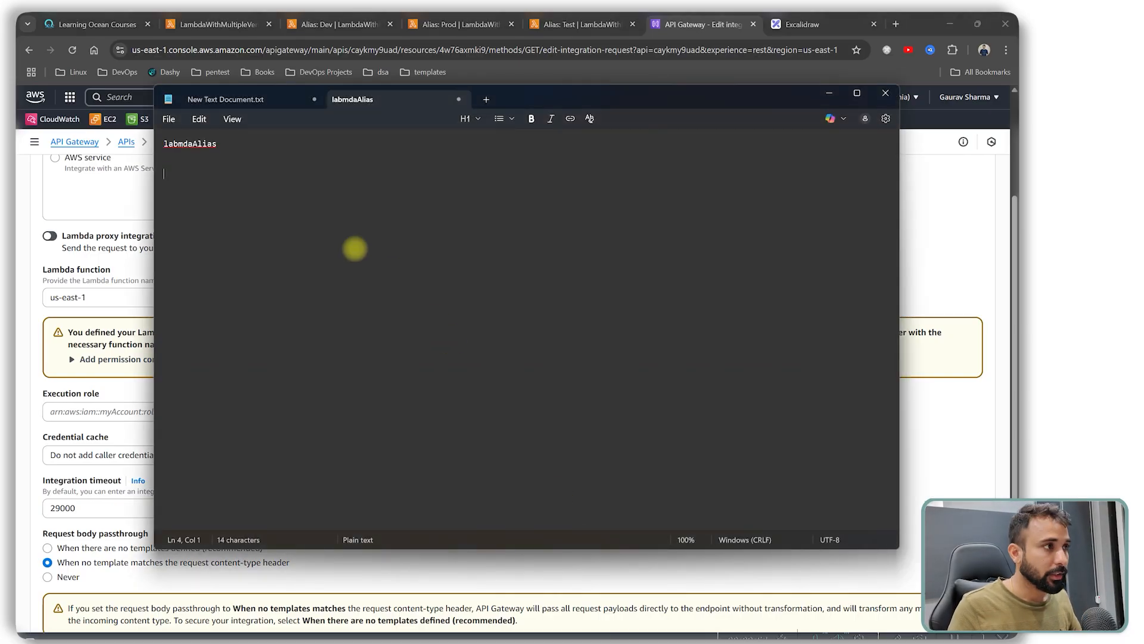
click(239, 139)
text(>)
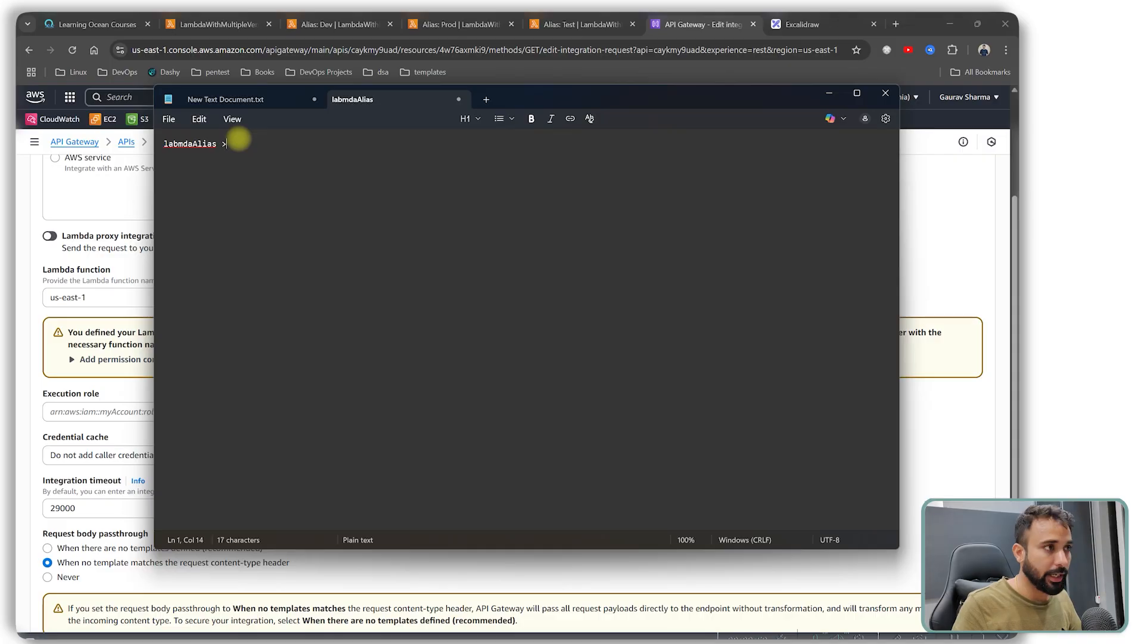
text( stage variable)
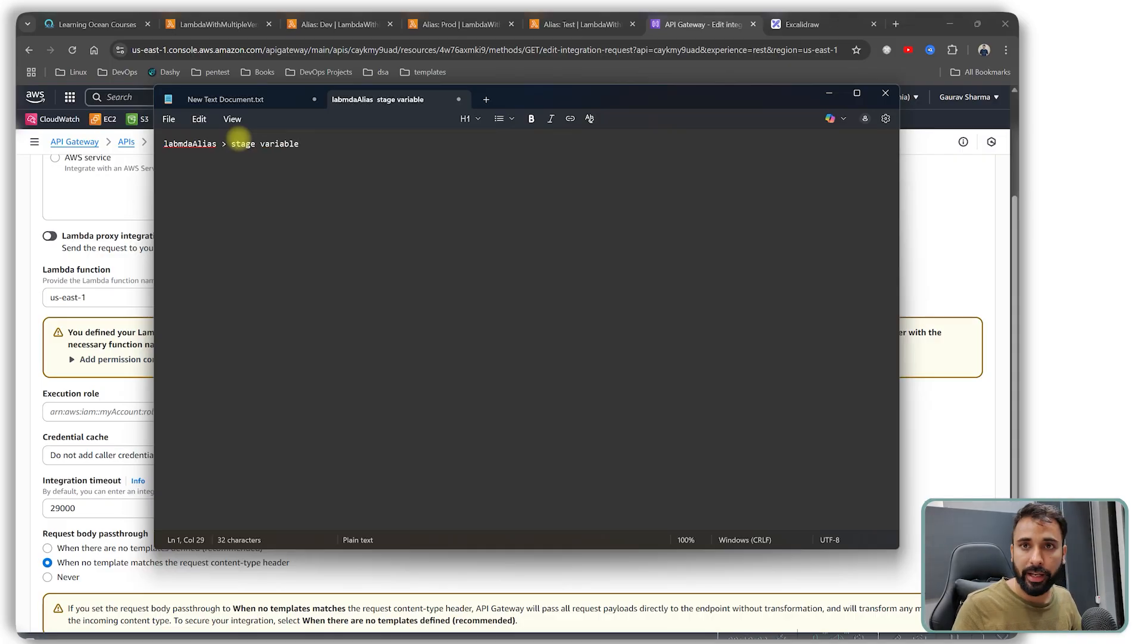
key(Return)
key(ctrl+v)
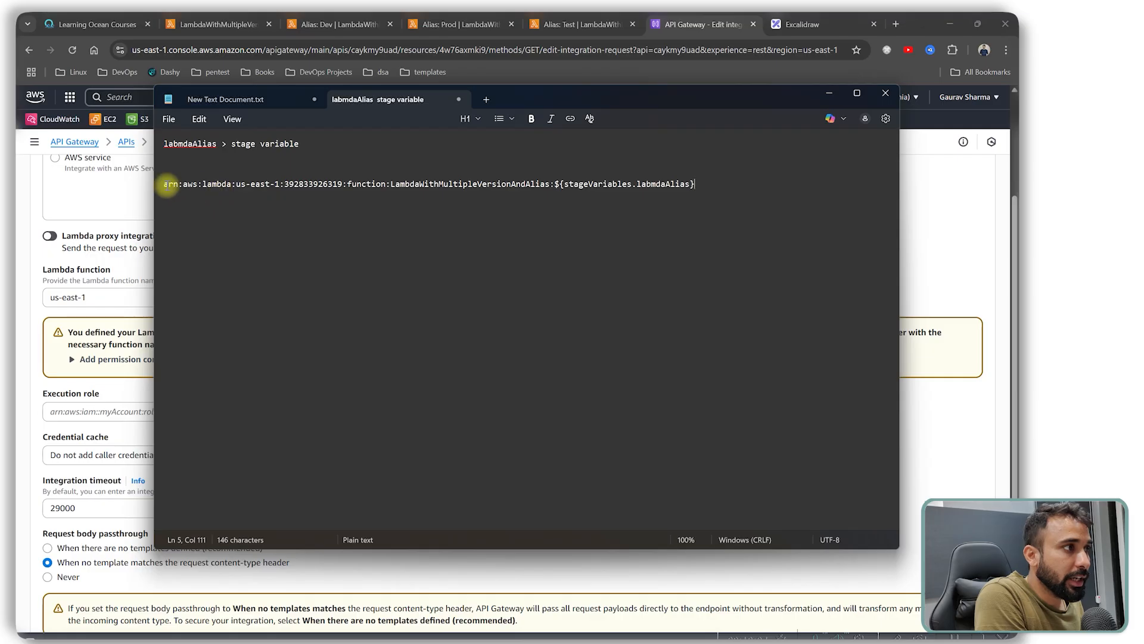
Step: Examine the parts of the noted ARN: the function ARN, the stageVariables prefix and the variable name labmdaAlias
drag(163, 185, 544, 189)
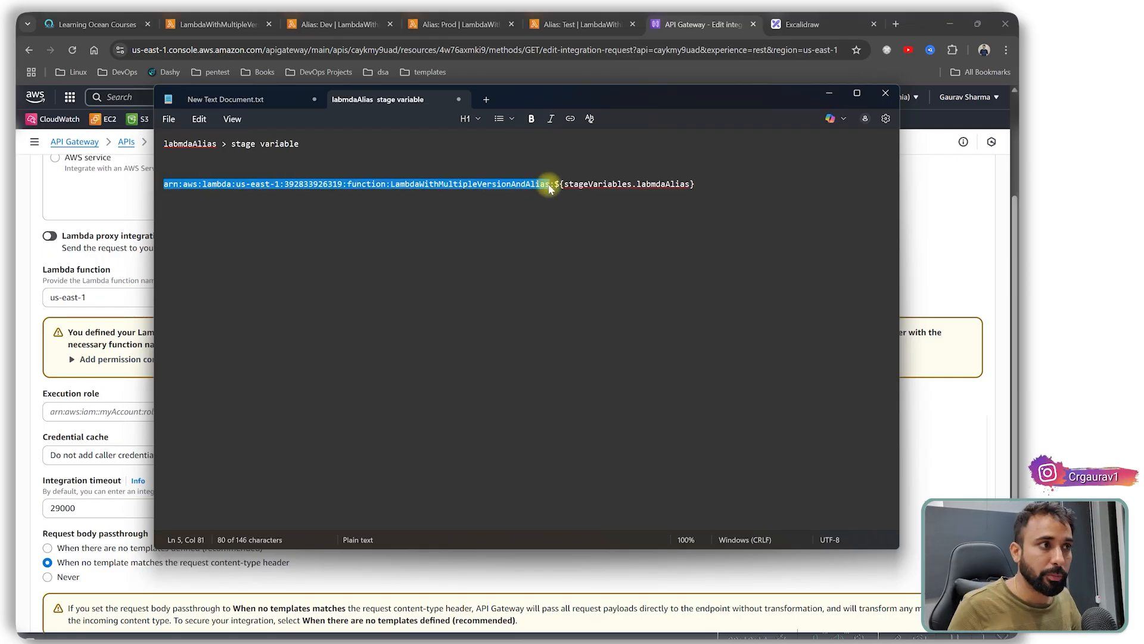
click(554, 187)
drag(555, 186, 690, 201)
click(635, 138)
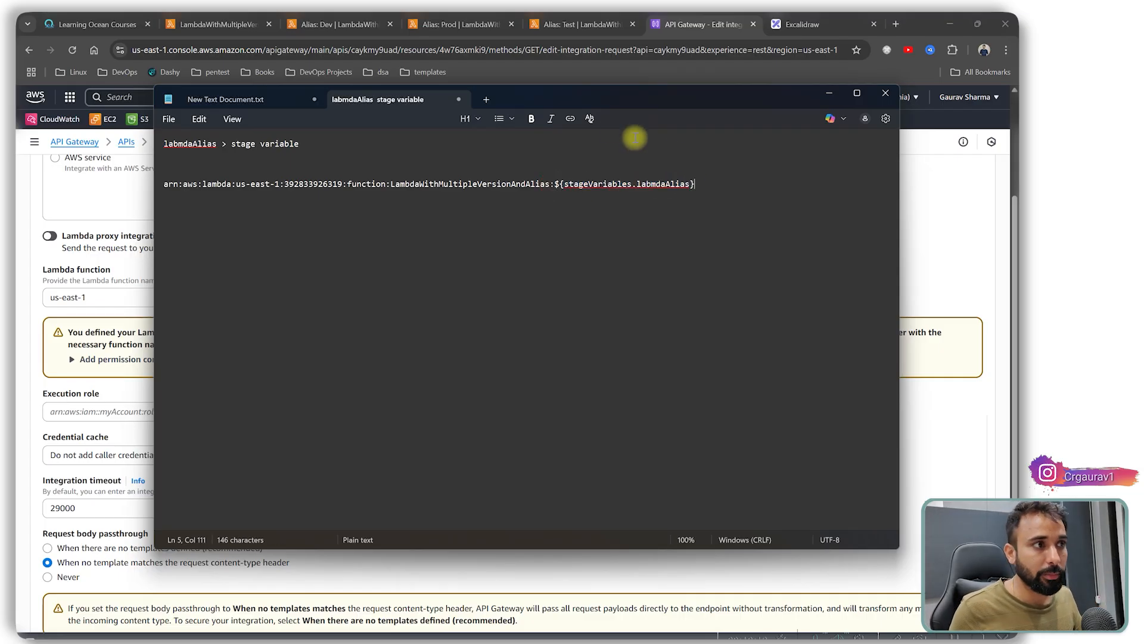
double_click(592, 187)
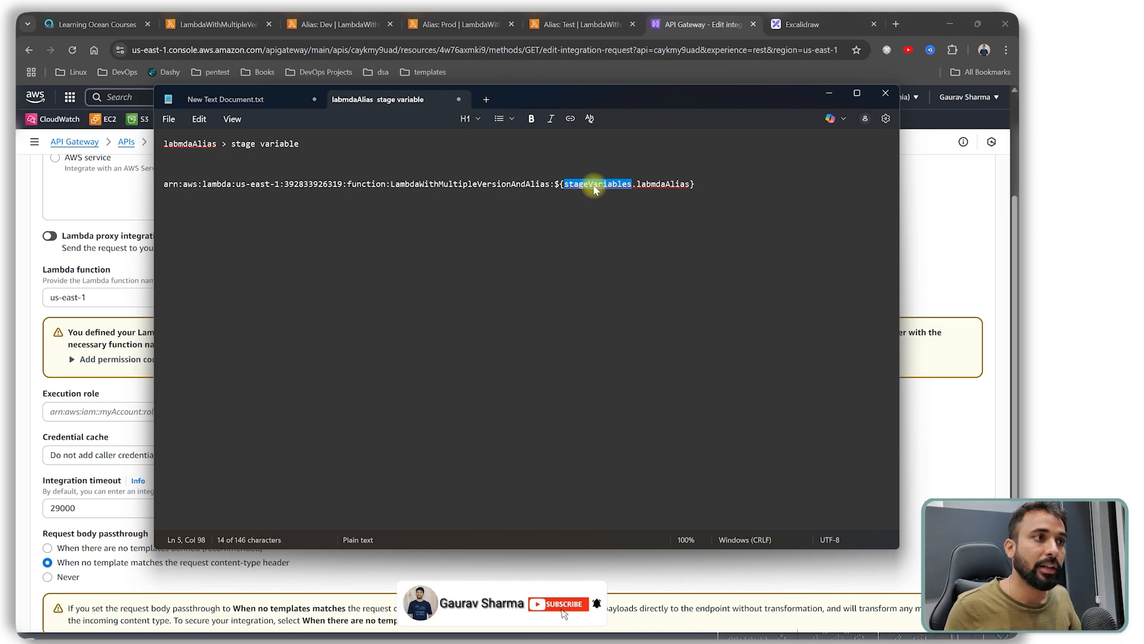
click(595, 190)
click(656, 184)
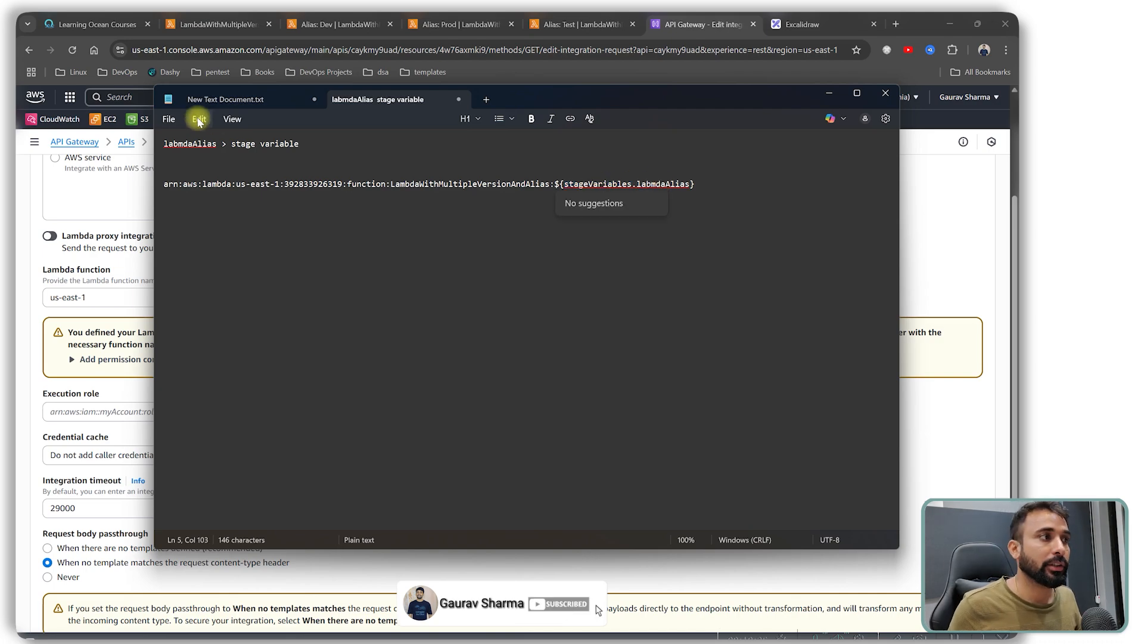
double_click(654, 185)
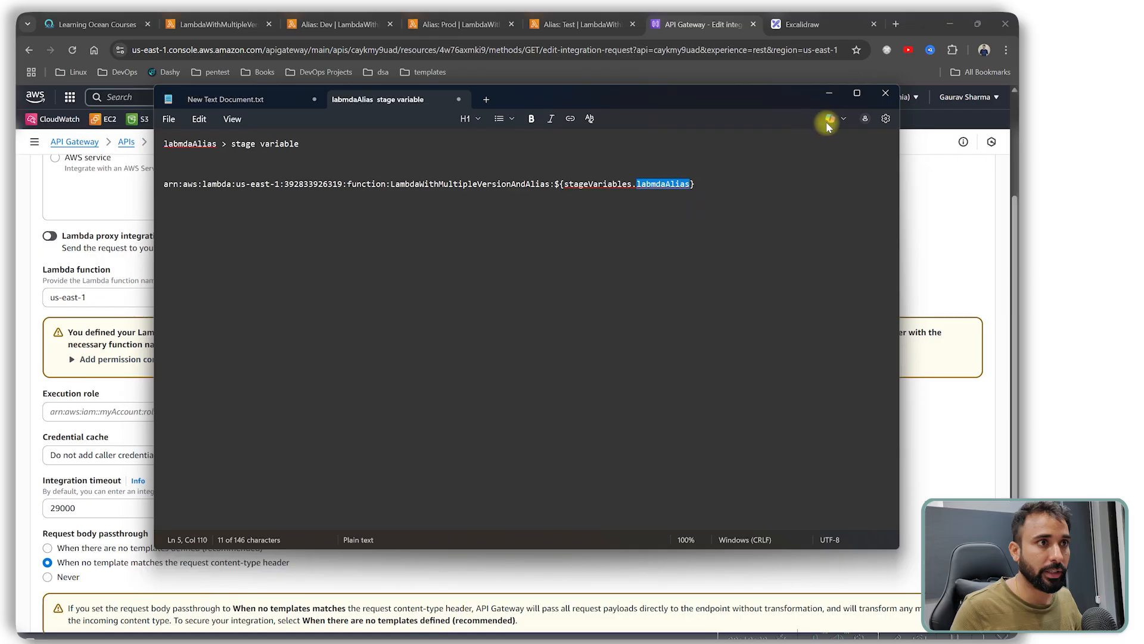
Step: Expand the add permission command in the integration request's stage variable notice and copy it into the Notepad notes
click(829, 93)
click(712, 242)
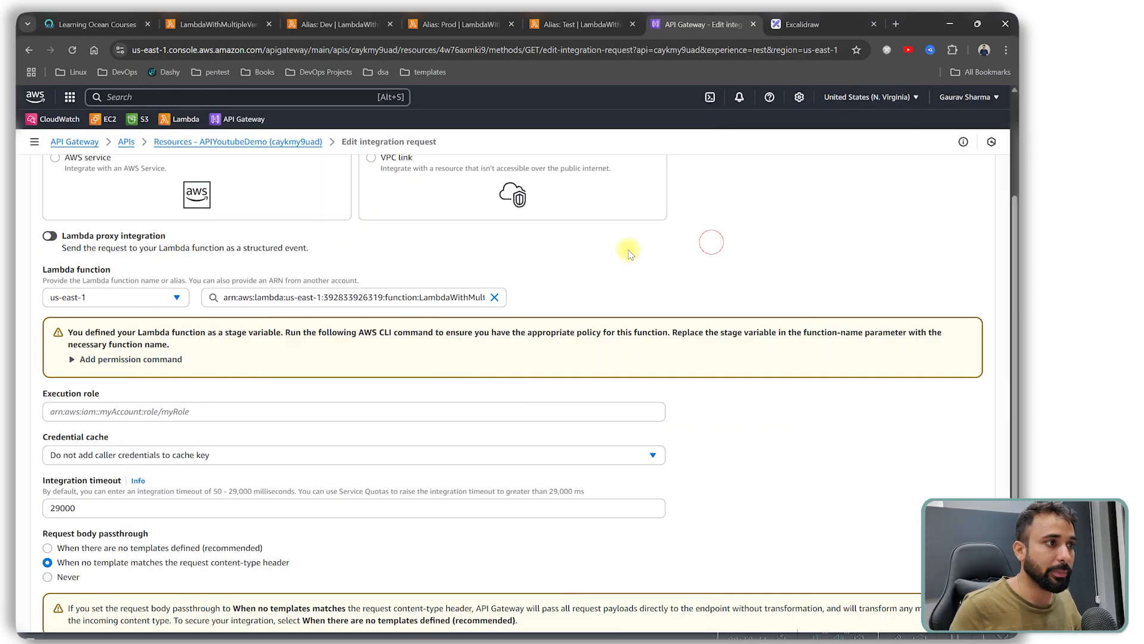
drag(68, 332, 382, 333)
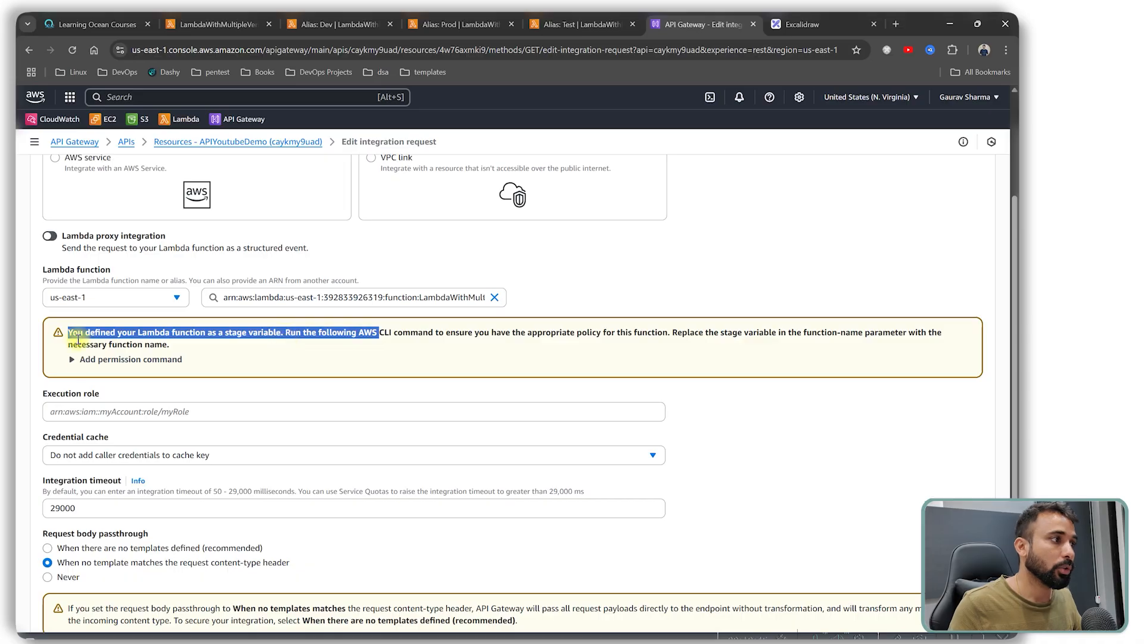
click(72, 360)
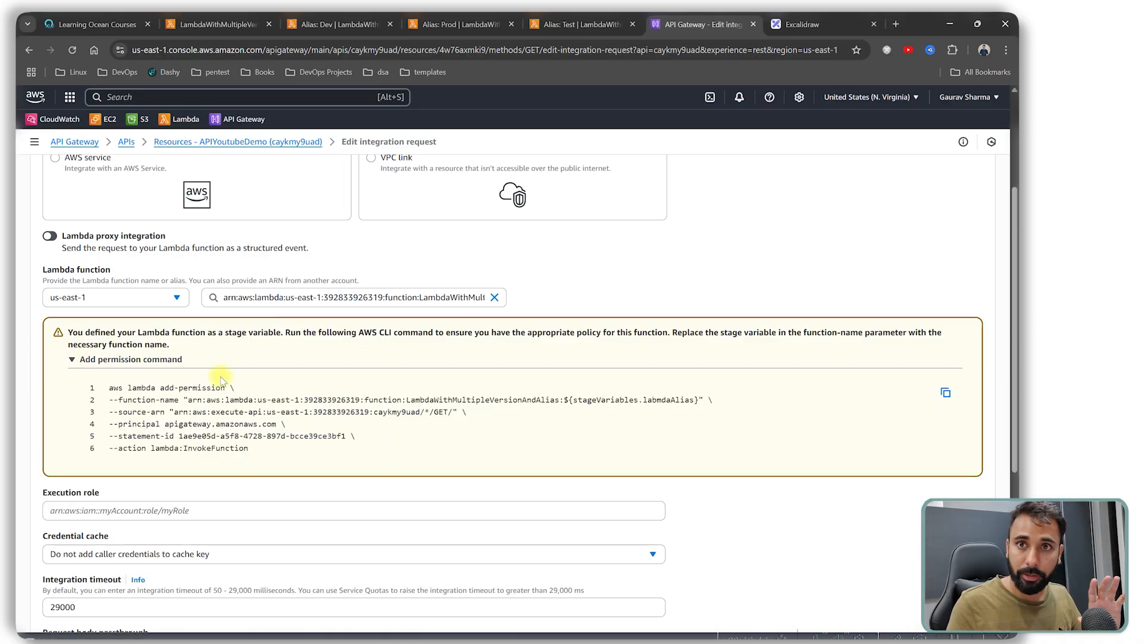
drag(245, 445, 121, 387)
click(121, 387)
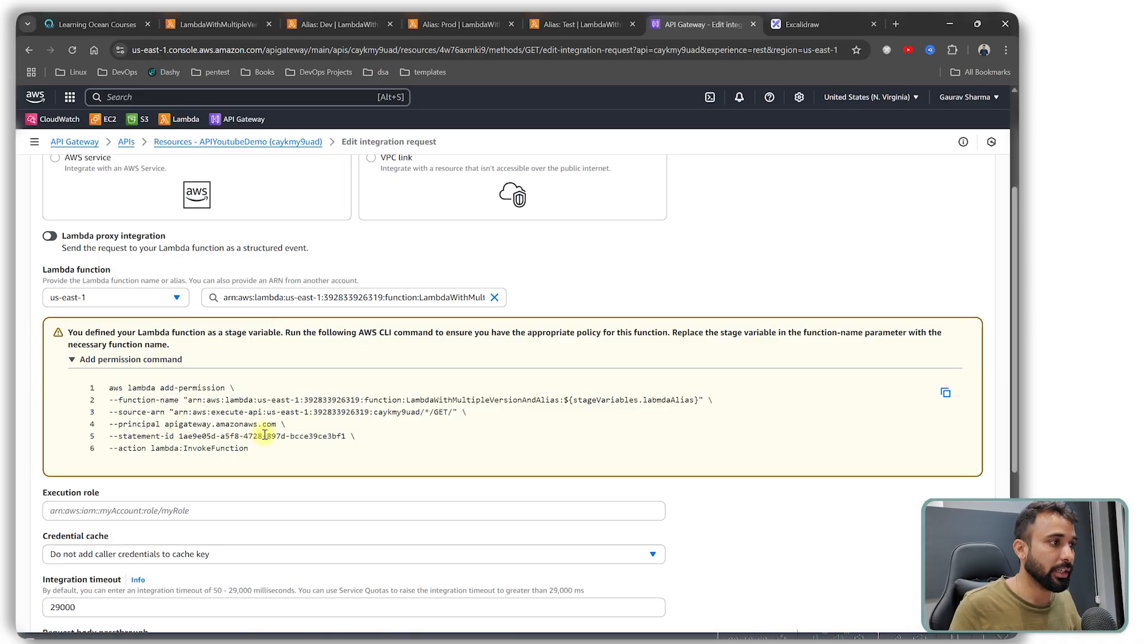
click(945, 393)
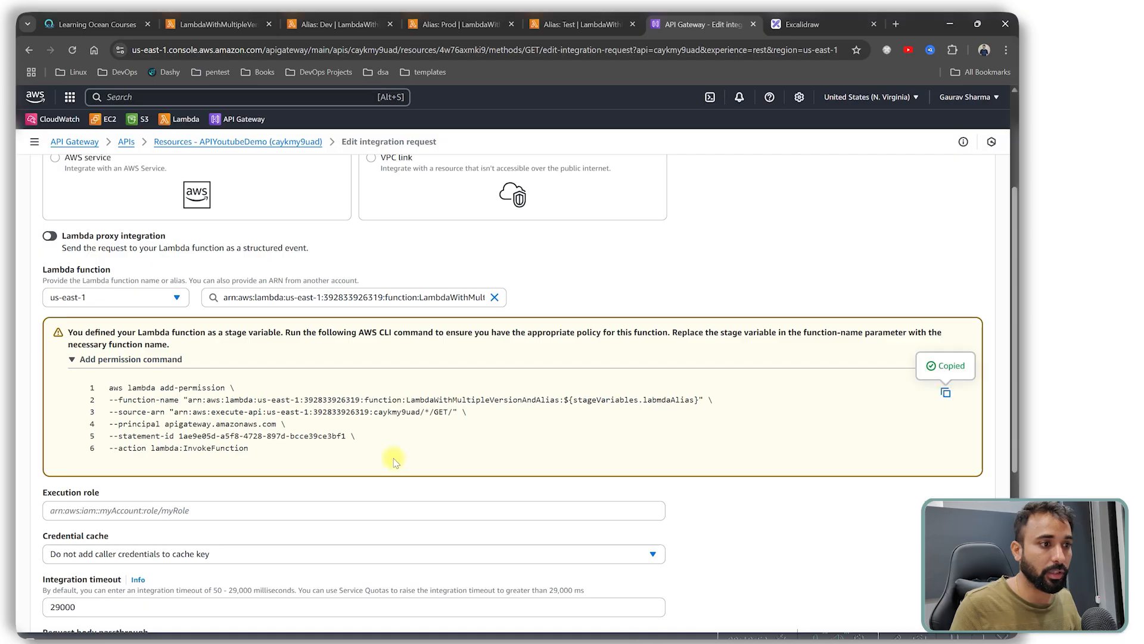
key(alt+Tab)
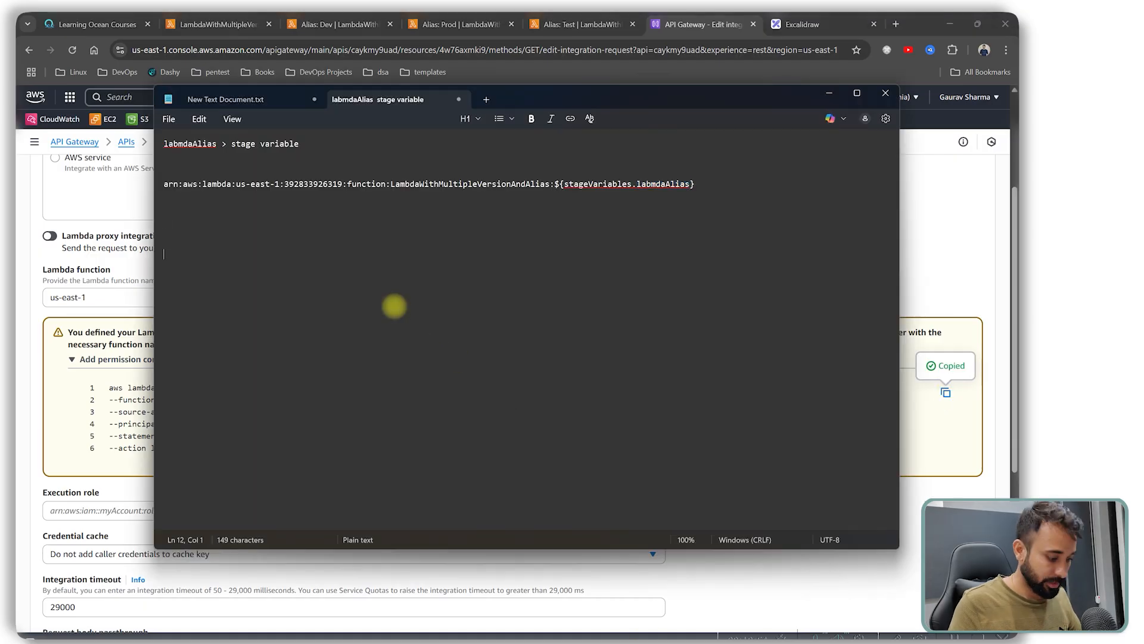
key(ctrl+v)
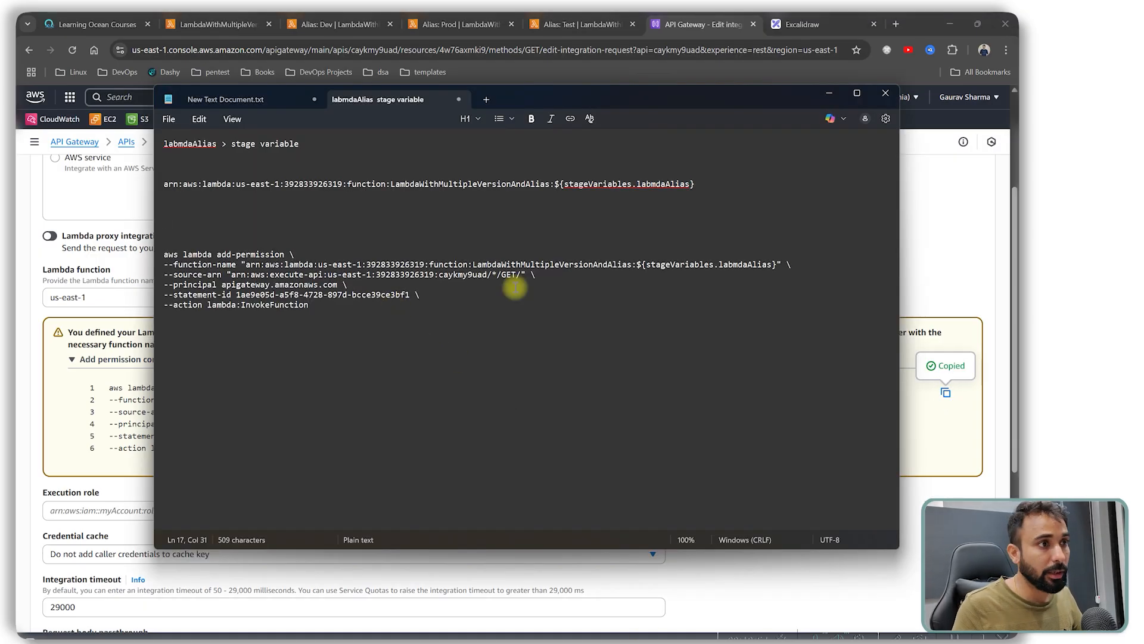
Step: Replace the stage variable in the pasted command's function-name parameter with the alias Dev
drag(638, 265, 775, 266)
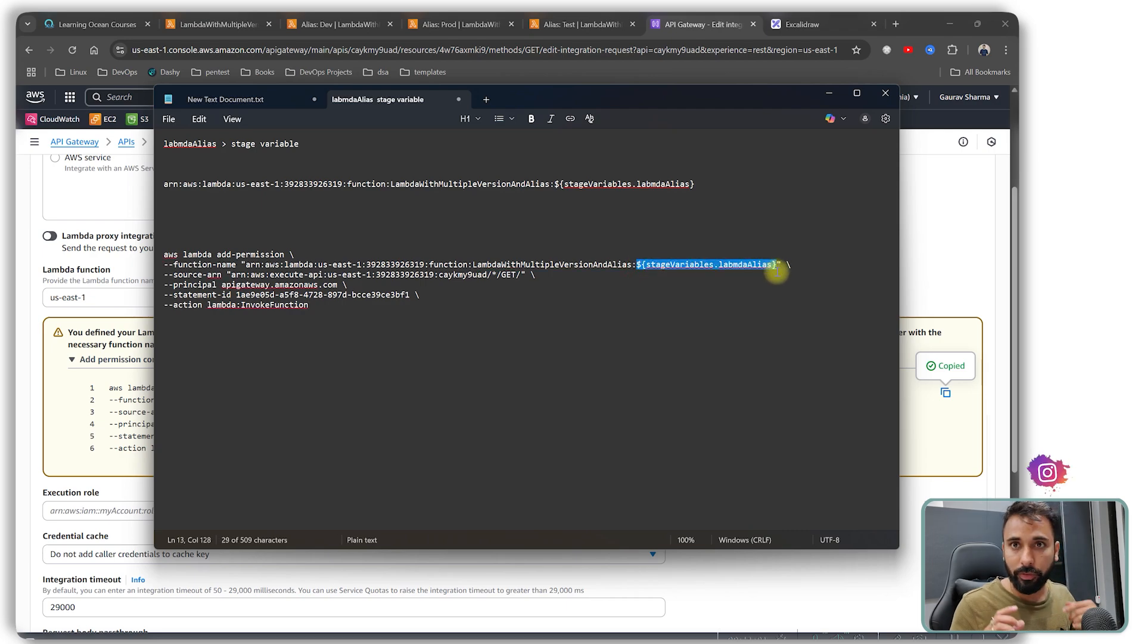
text(De)
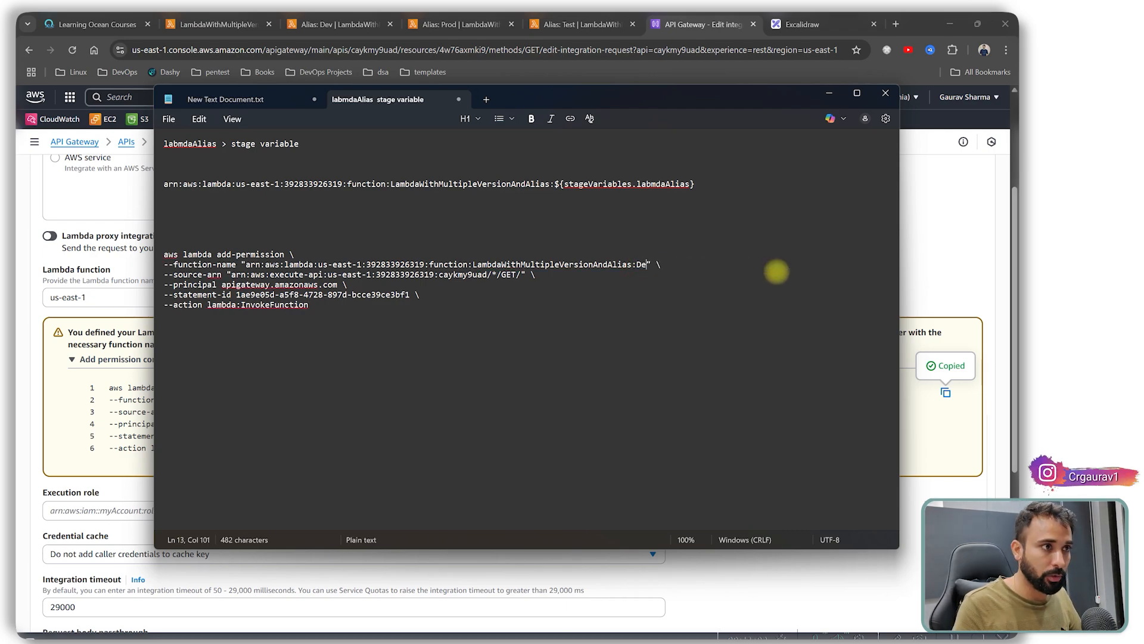
text(v)
key(BackSpace)
key(BackSpace)
key(BackSpace)
text(dev)
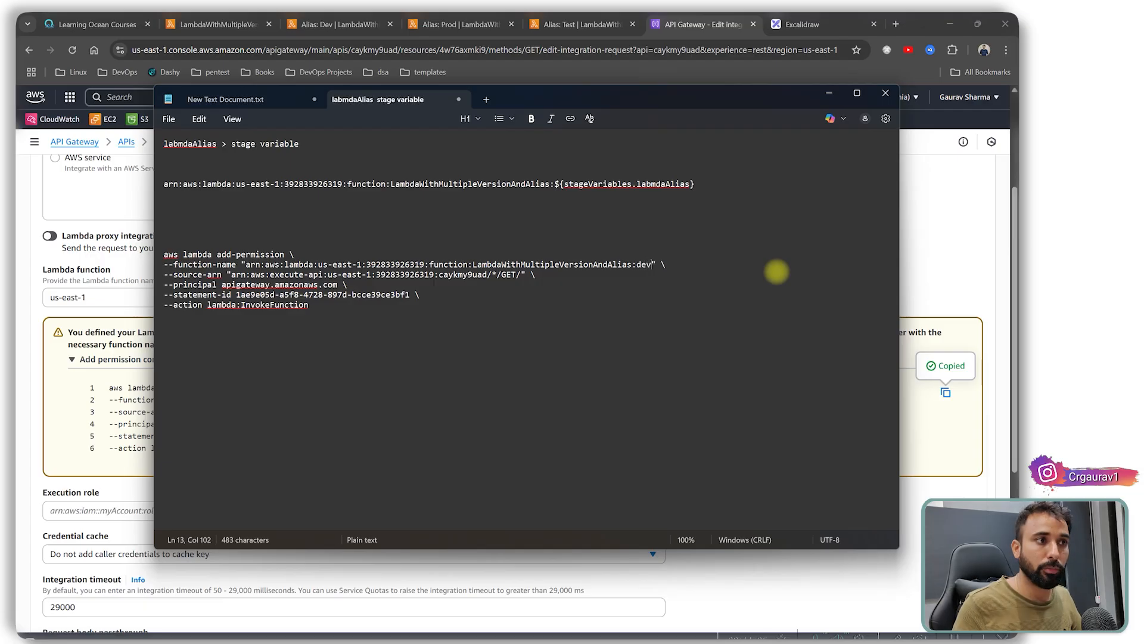
key(Down)
key(shift+Down)
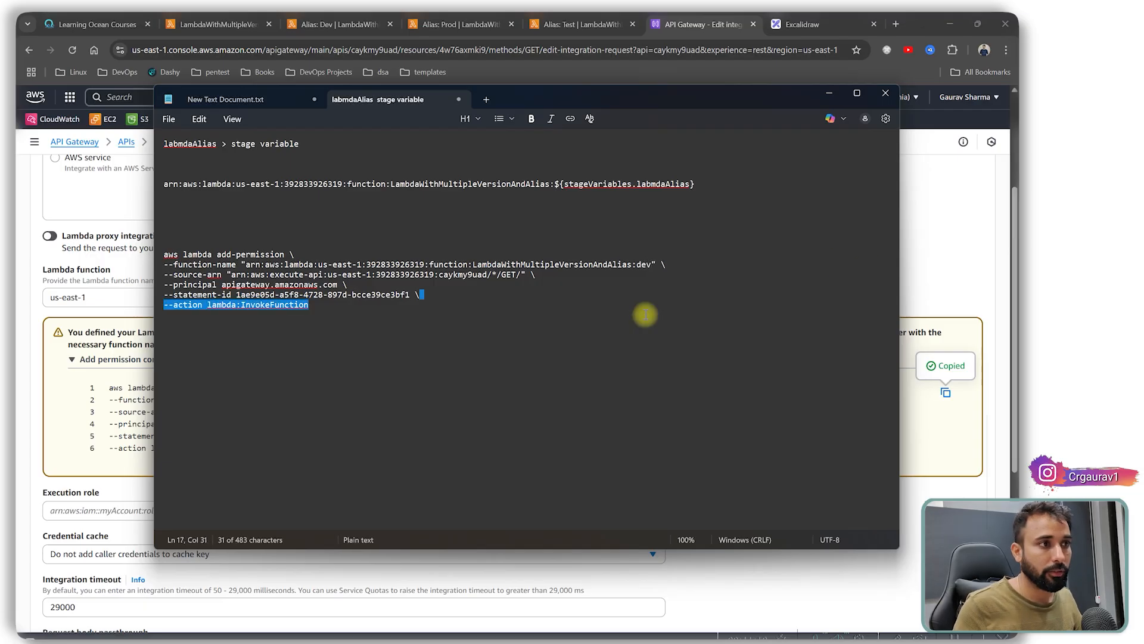
click(639, 268)
key(shift+Right)
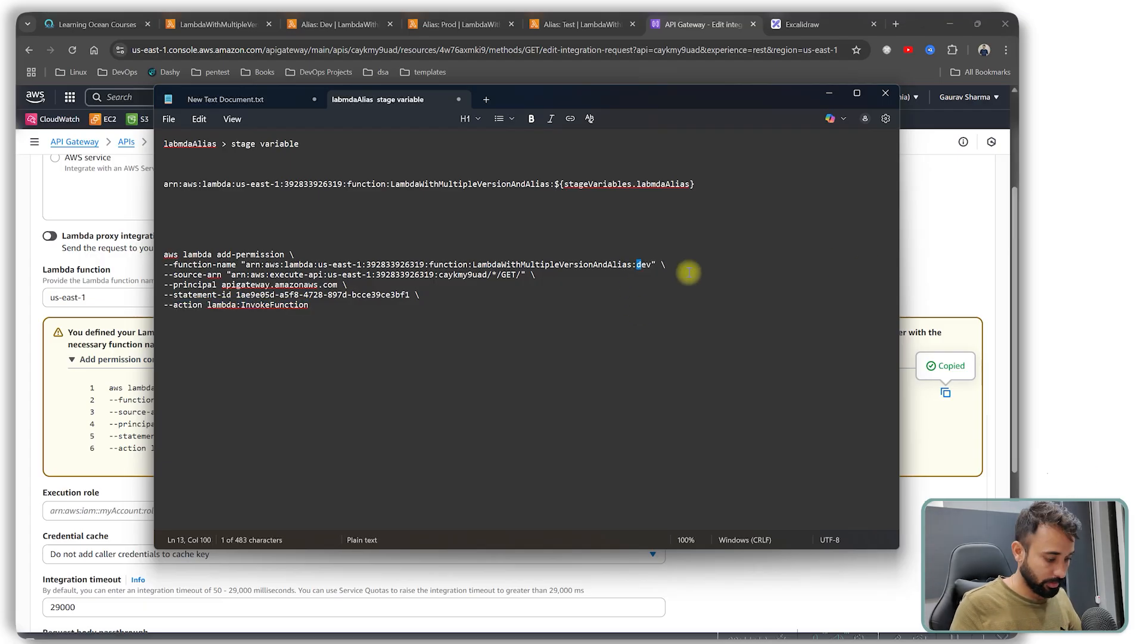
text(D)
Step: Paste a second add-permission command below the first and replace the stage variable in its function-name with Prod
key(ctrl+End)
key(Return)
key(Return)
key(Return)
key(Return)
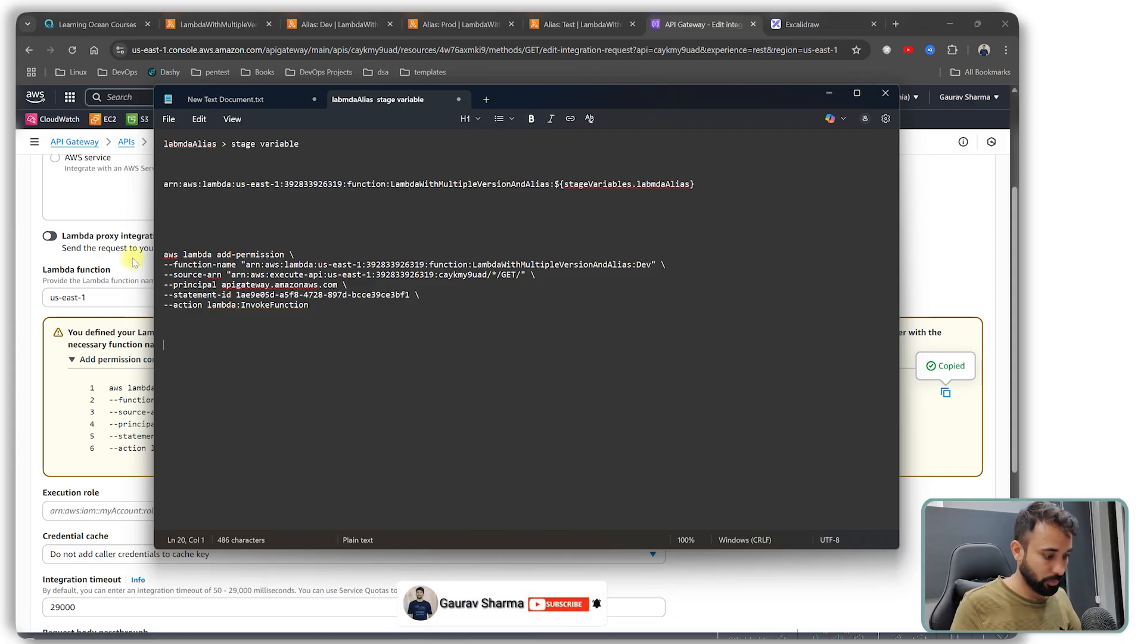
key(ctrl+v)
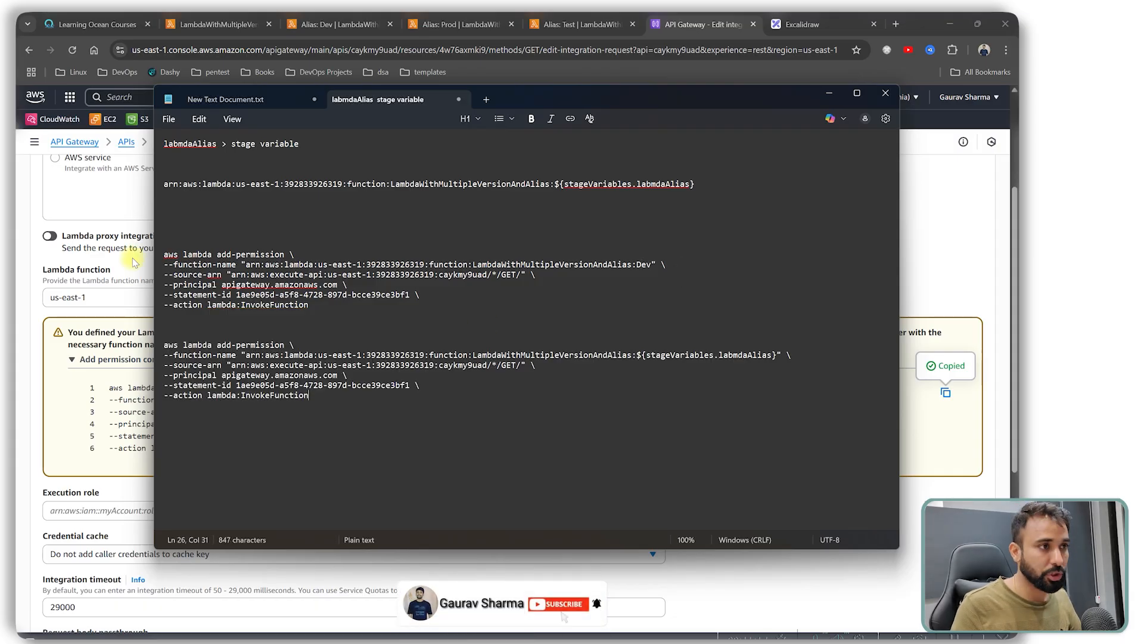
click(637, 356)
click(773, 355)
drag(774, 355, 636, 355)
text(Prod)
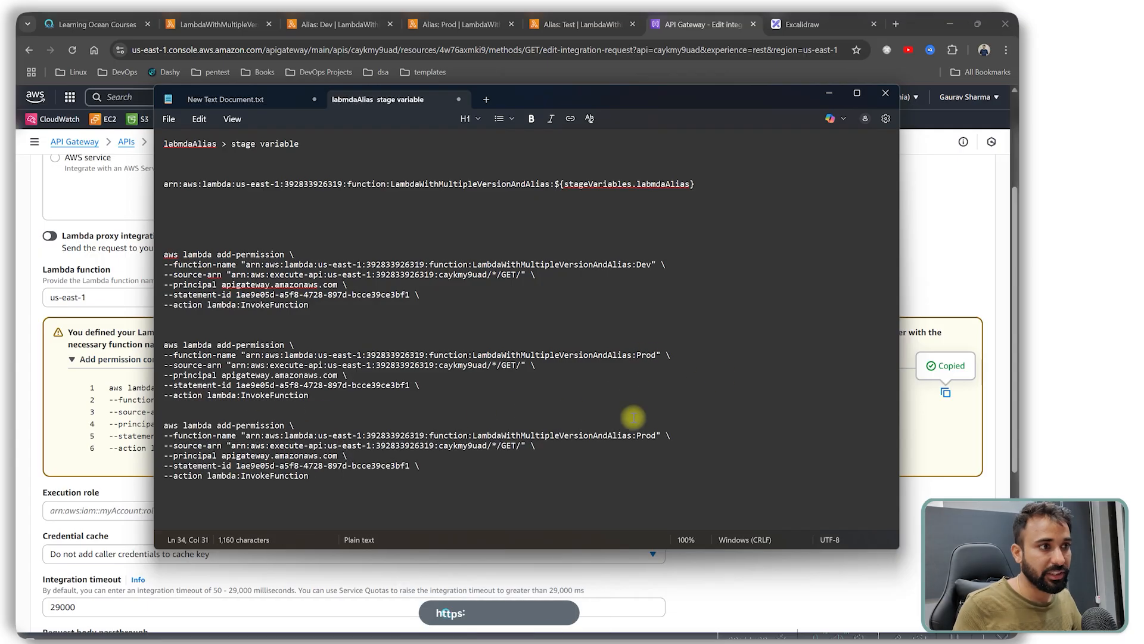
Step: Complete a third add-permission command below the Prod one with Test as the alias in its function-name
click(661, 437)
key(Left)
key(ctrl+shift+Left)
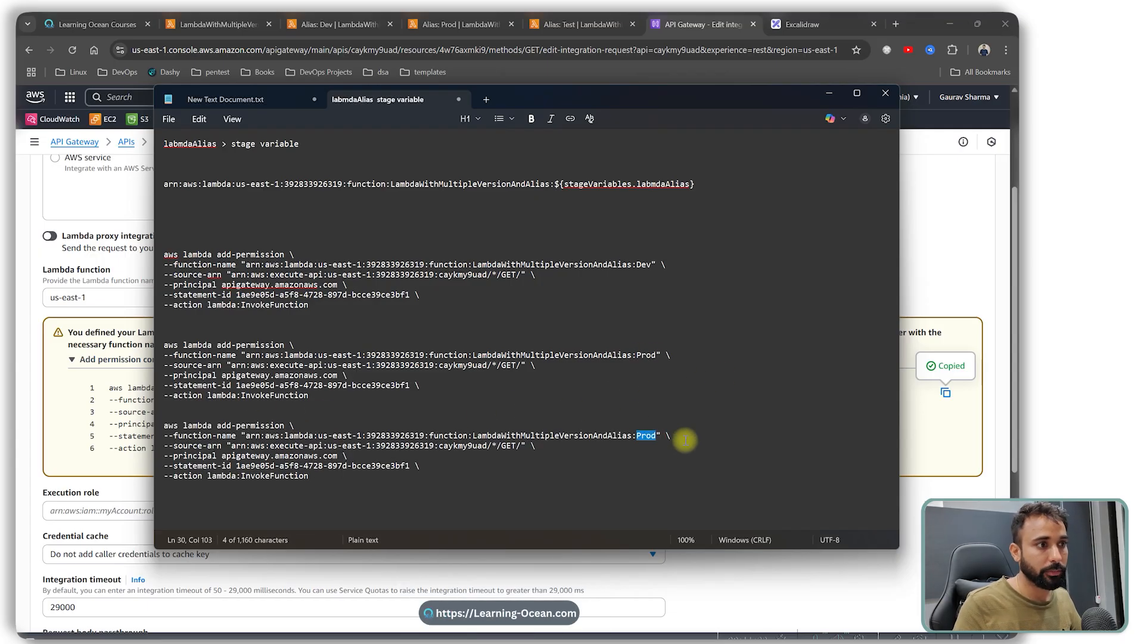
text(Tst)
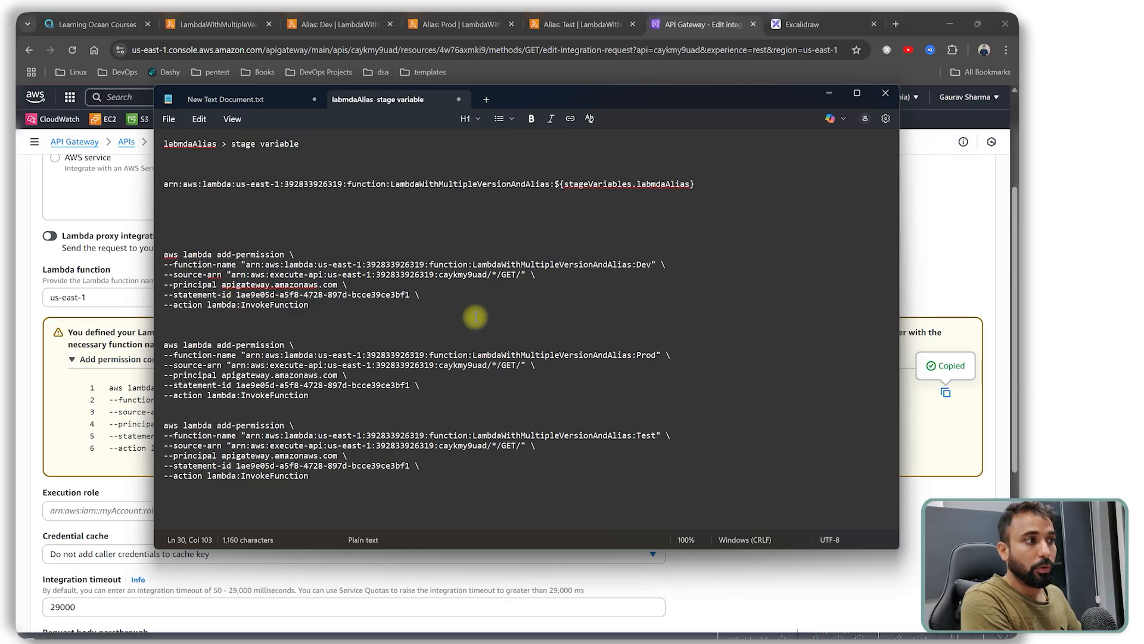
Step: Open CloudShell in the AWS console and reconnect its us-east-1 terminal session
drag(320, 316, 160, 249)
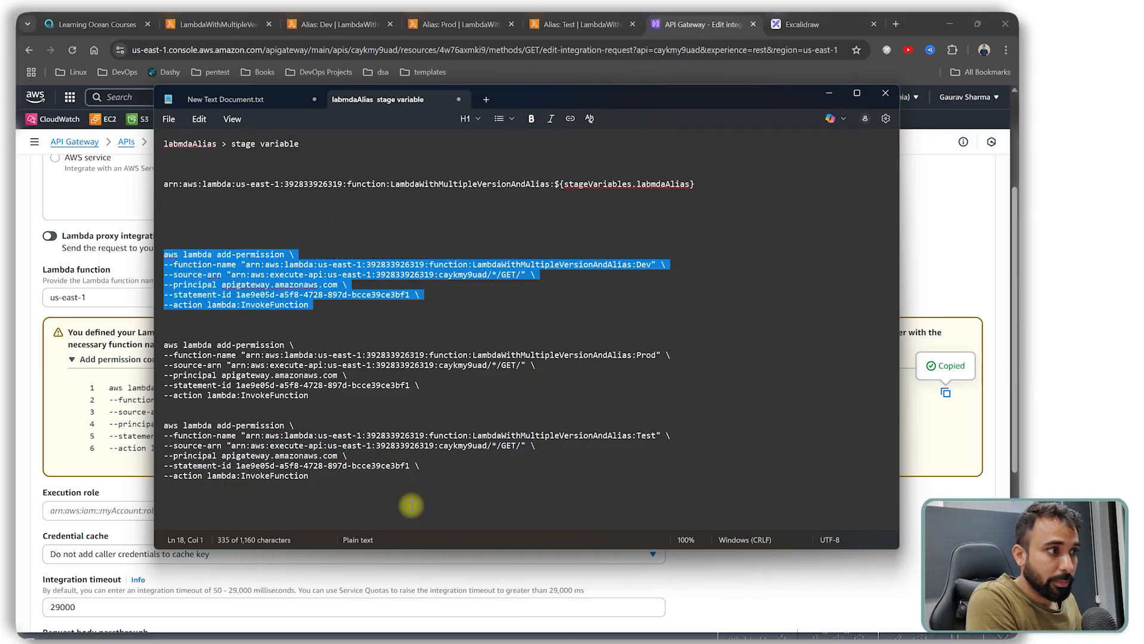
click(328, 481)
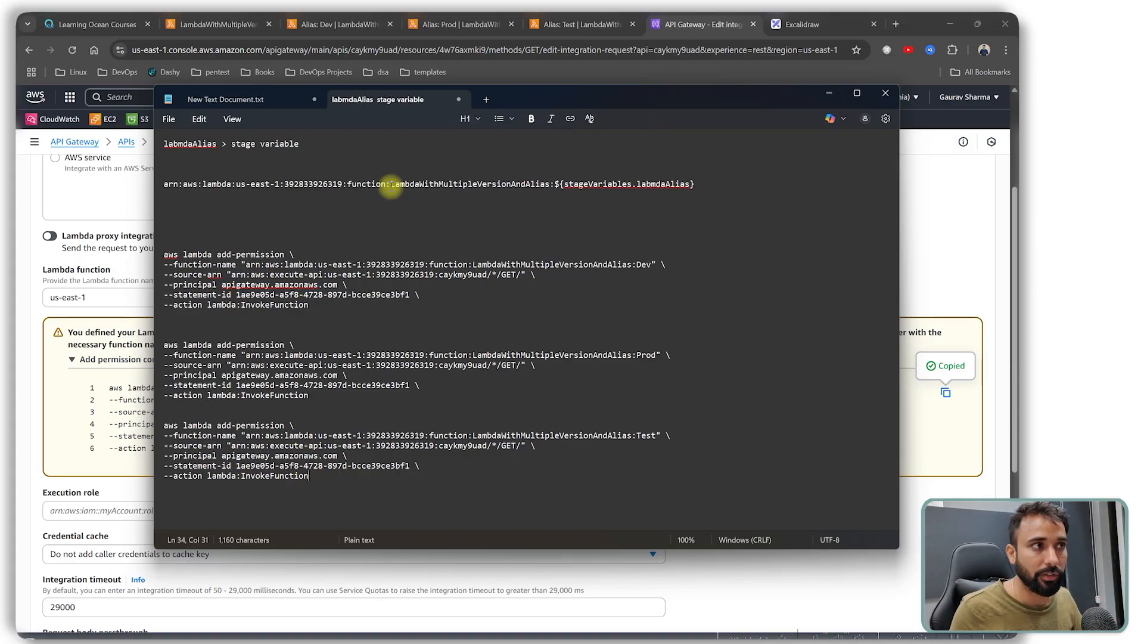
drag(585, 98, 661, 229)
click(710, 97)
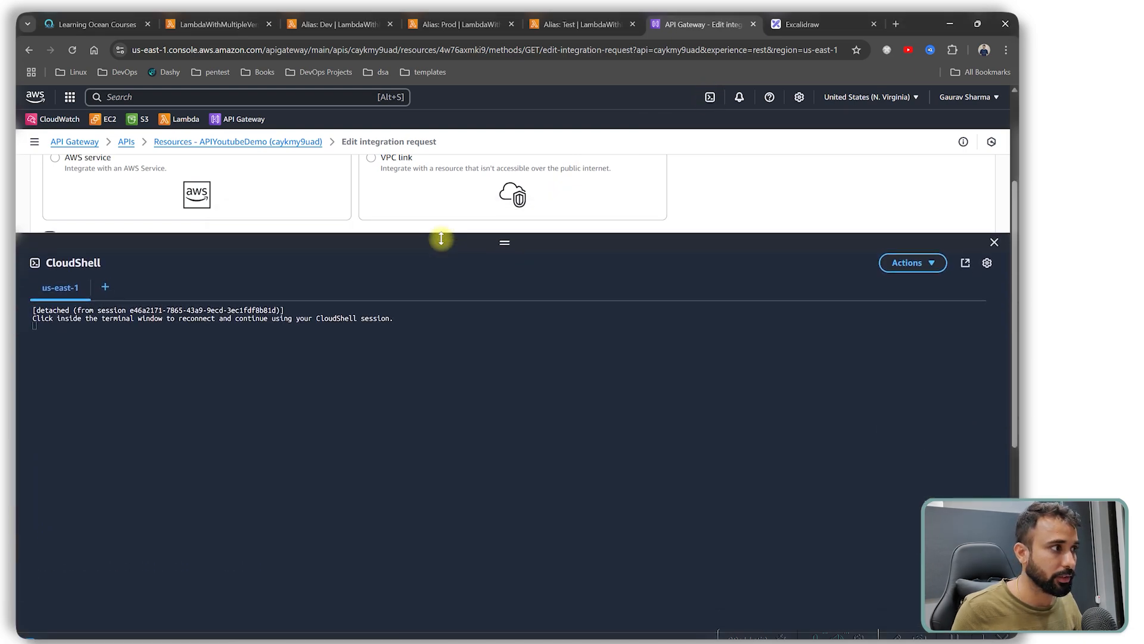
click(272, 438)
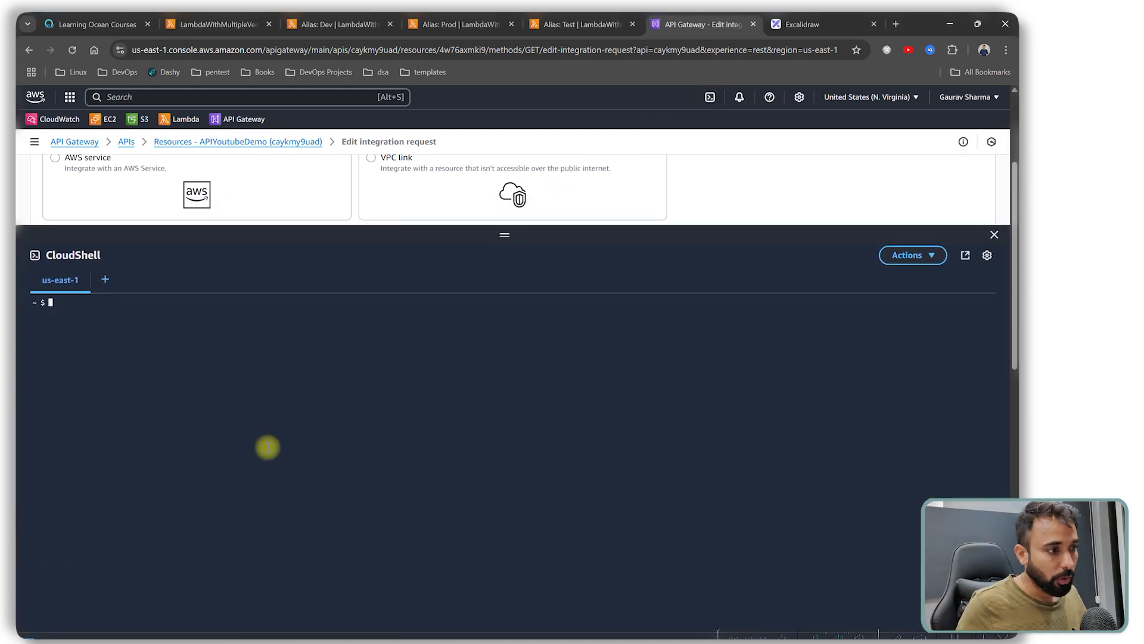
Step: Copy the Dev alias's add-permission command from the Notepad notes and paste it into the CloudShell terminal
key(alt+Tab)
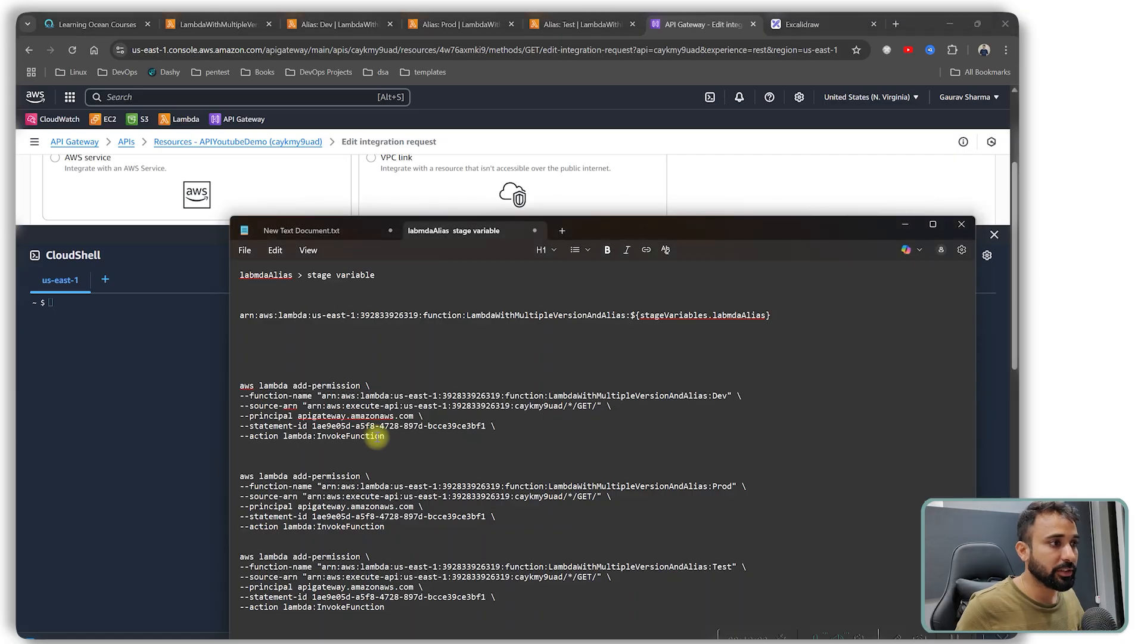
drag(385, 436, 227, 379)
key(ctrl+c)
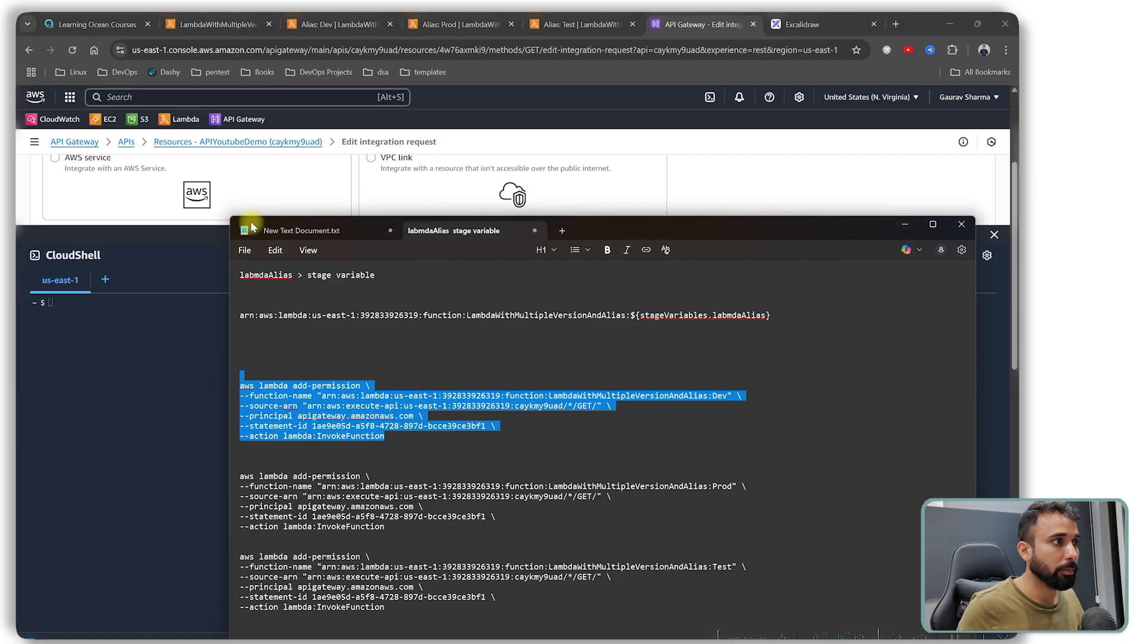
key(alt+Tab)
key(ctrl+v)
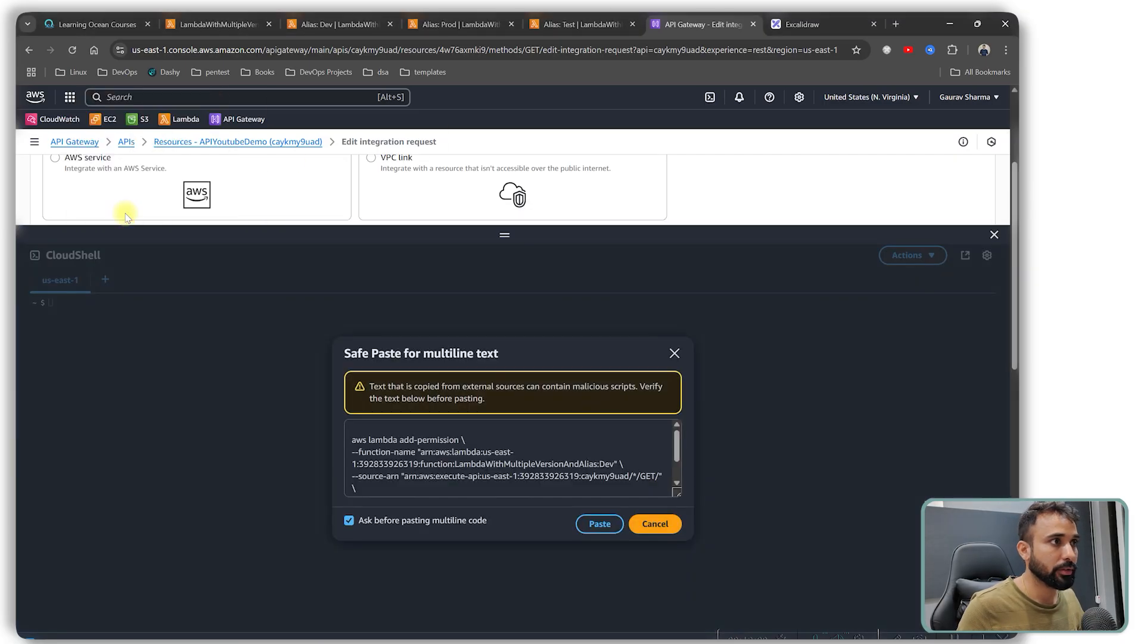
click(598, 522)
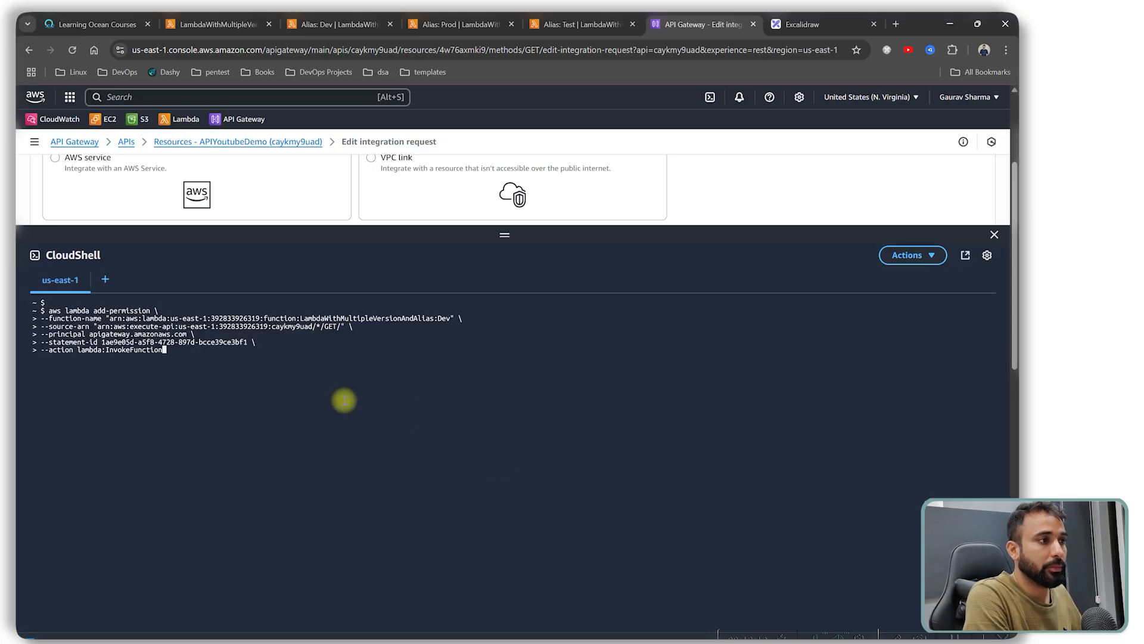
Step: Examine the resource-based policy statements in the Dev alias's permissions configuration, and view the Lambda function's alias list
click(352, 28)
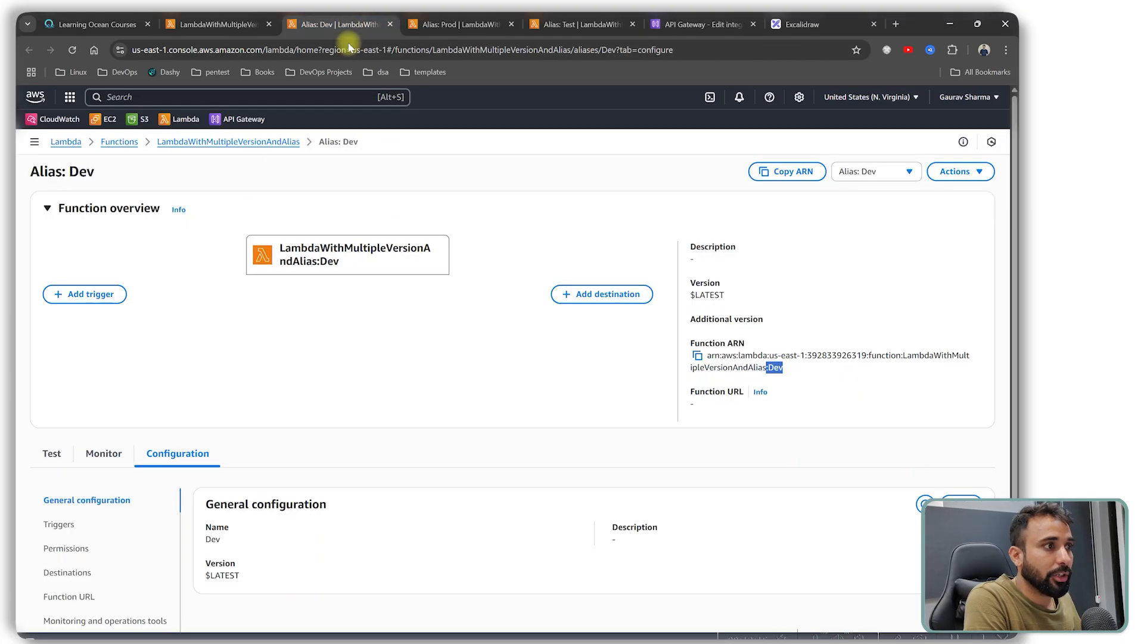
scroll(375, 442, down, 2)
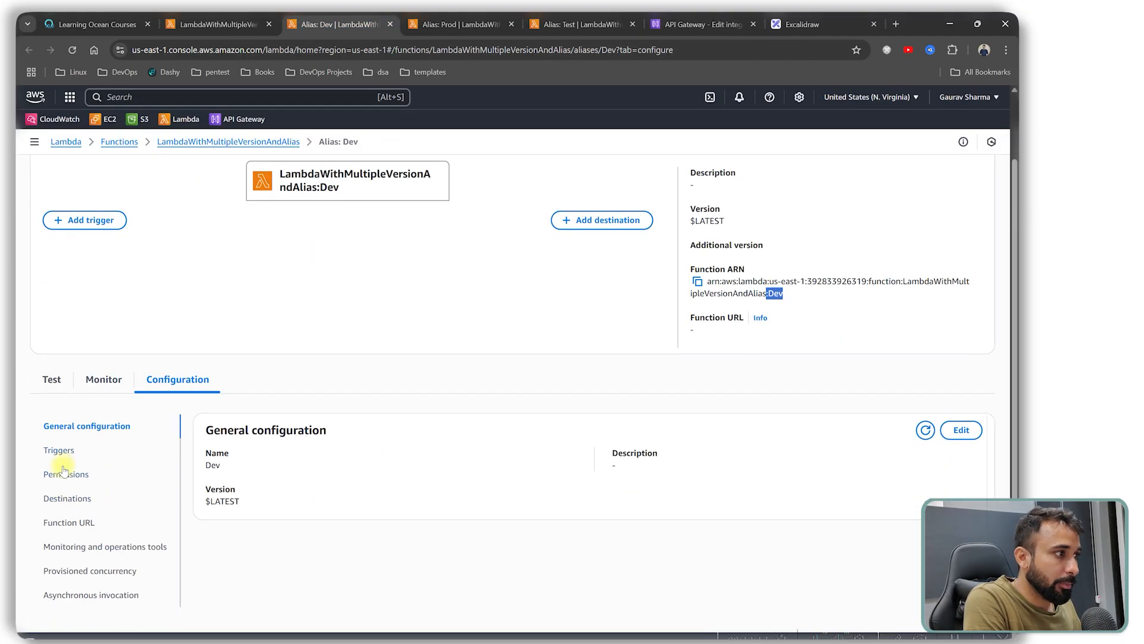
click(64, 471)
scroll(280, 545, down, 3)
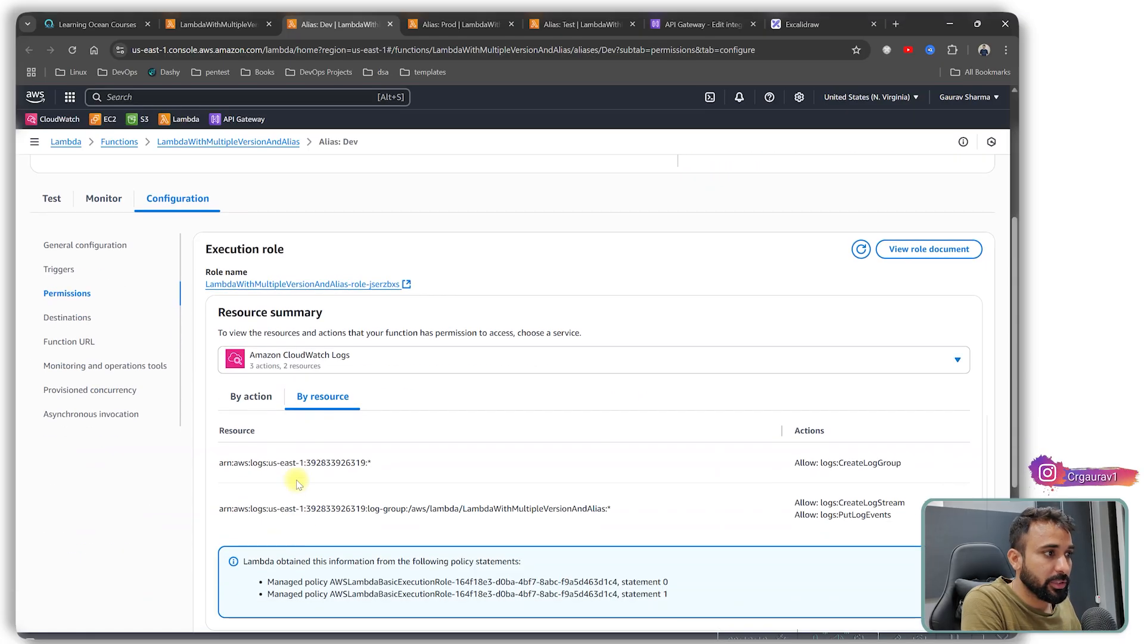
scroll(518, 474, down, 5)
drag(206, 382, 385, 382)
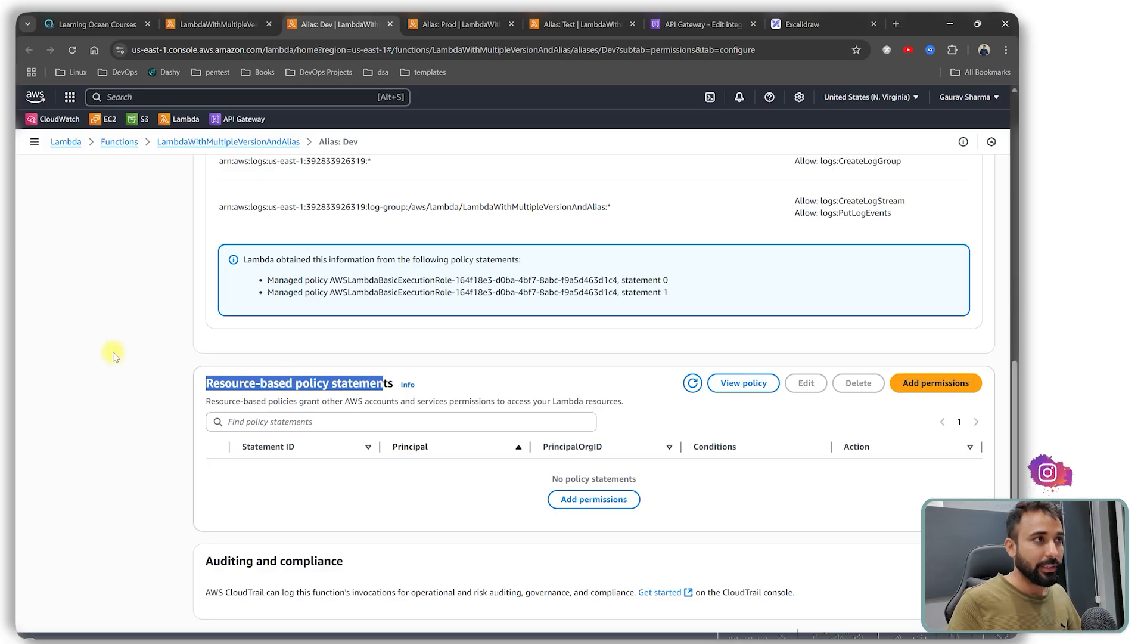
click(222, 24)
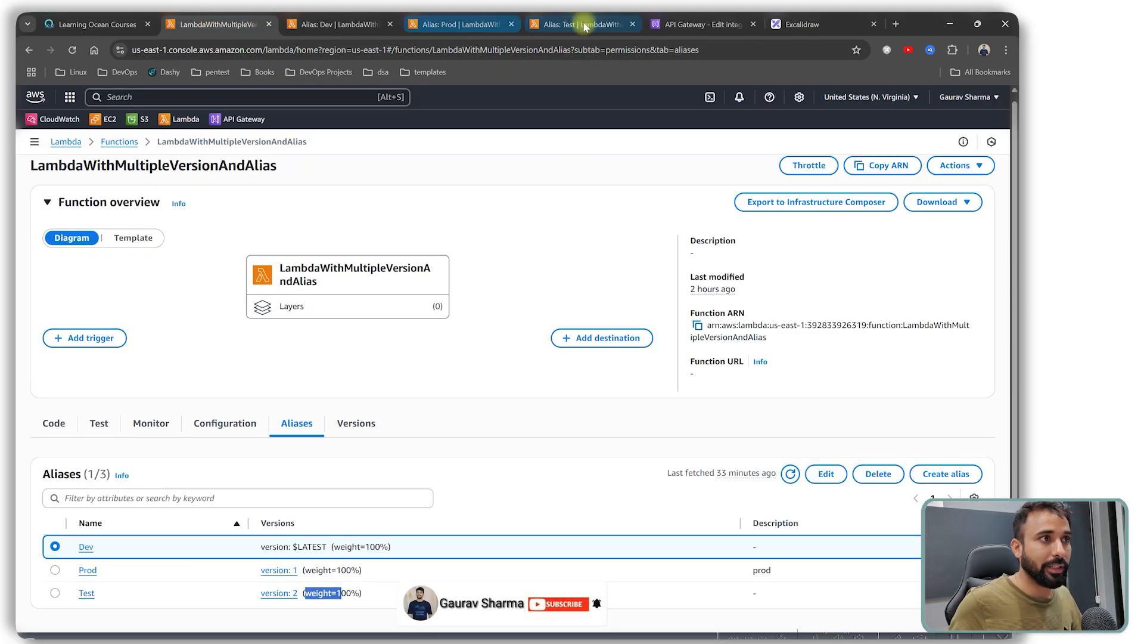
Step: Run the pasted Dev add-permission command in CloudShell and refresh the Dev alias's resource-based policy statements
click(685, 24)
key(Return)
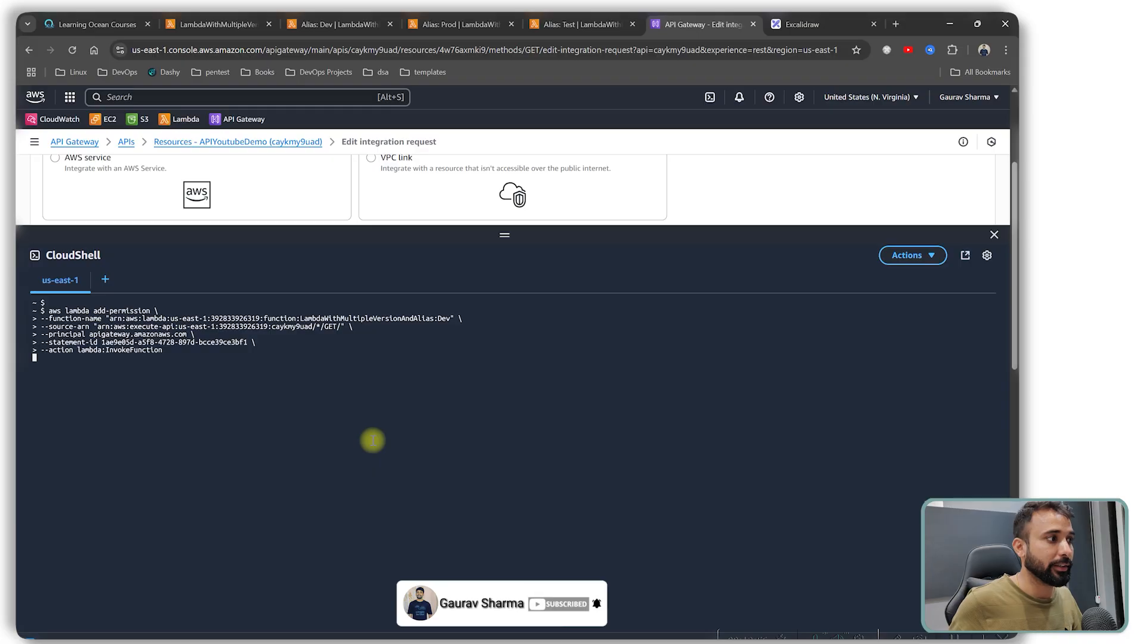
click(354, 30)
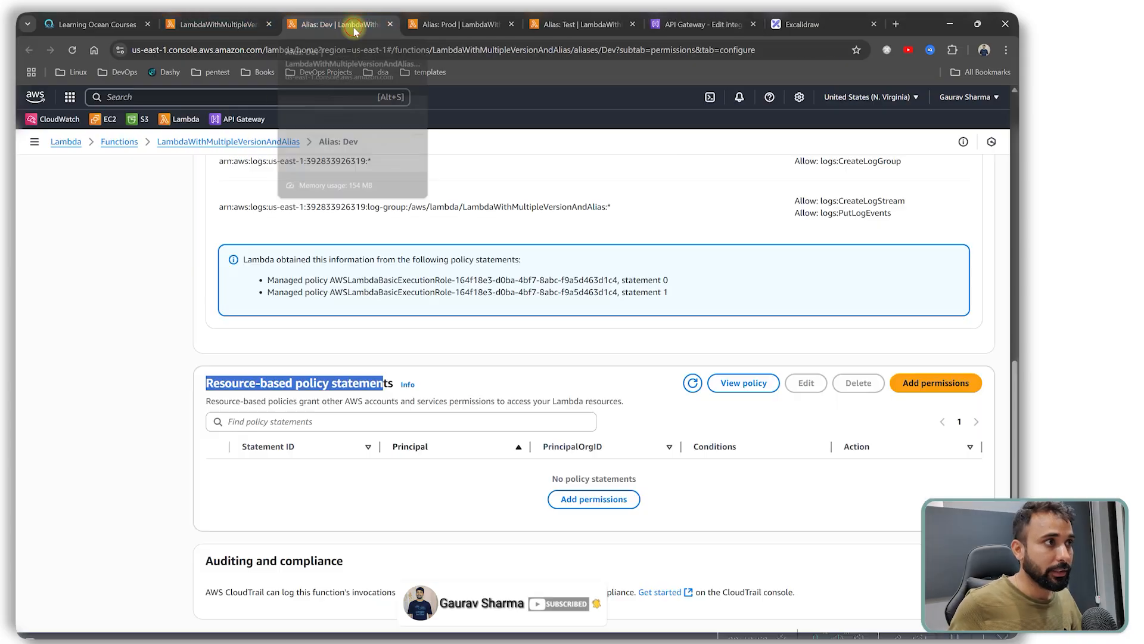
click(691, 383)
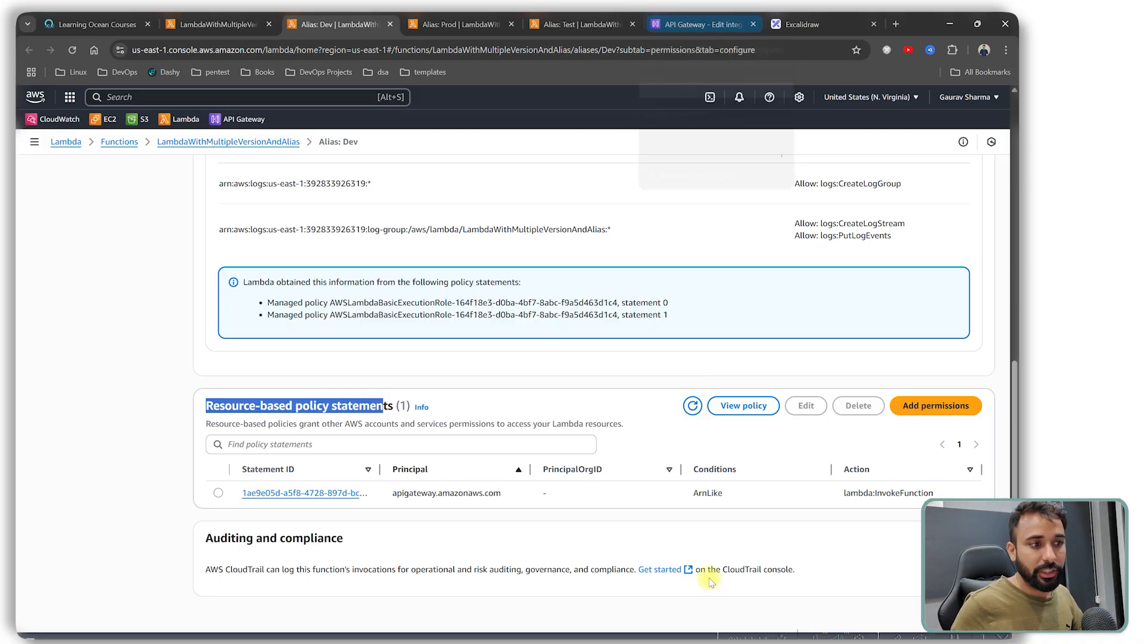
Step: Copy the Prod alias's add-permission command from the notes and run it in CloudShell
key(alt+Tab)
key(alt+Tab)
key(ctrl+v)
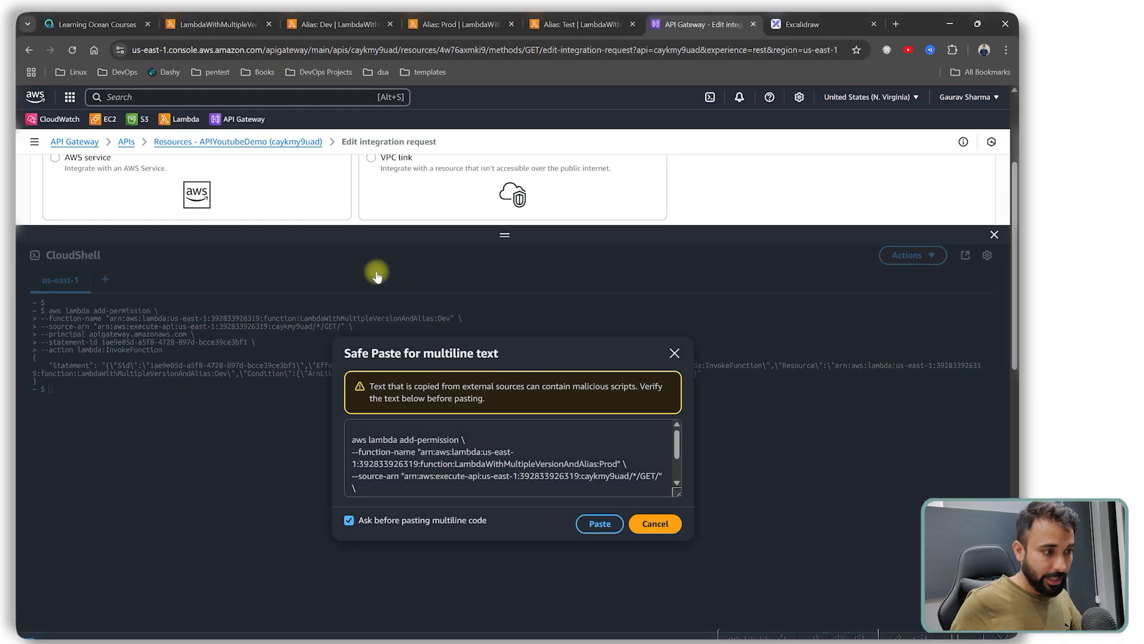
click(670, 523)
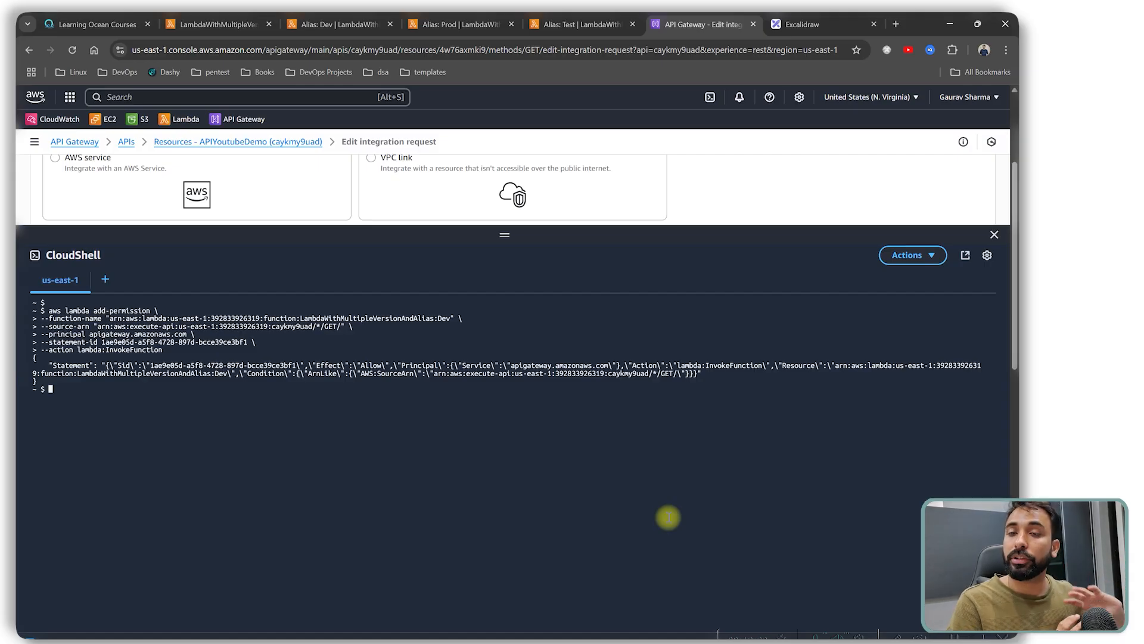
right_click(345, 174)
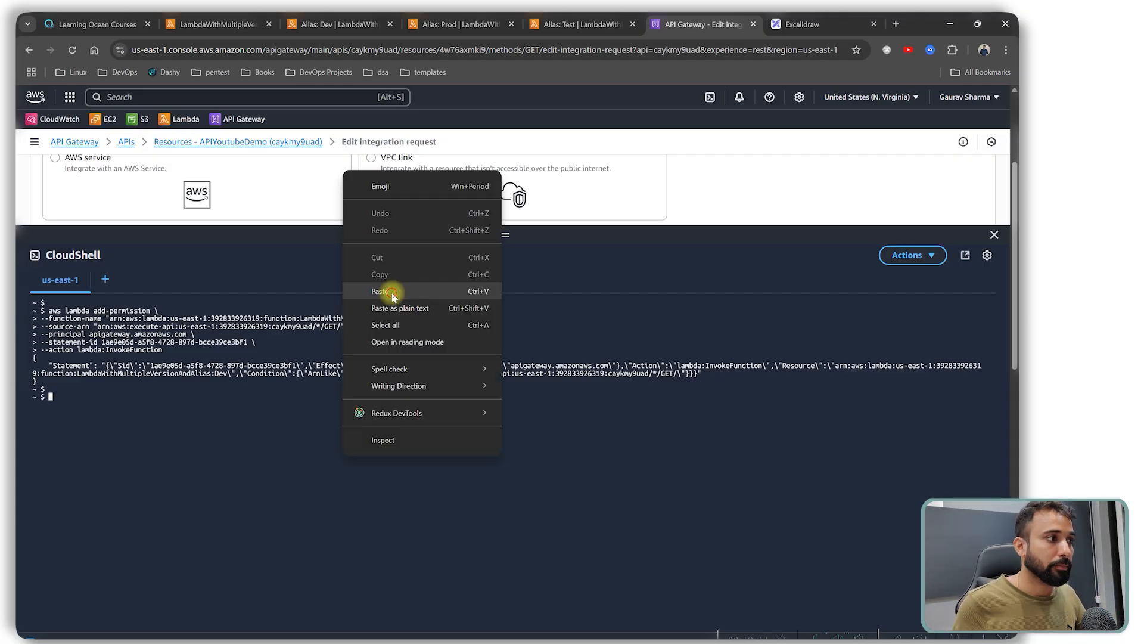
click(388, 290)
click(599, 524)
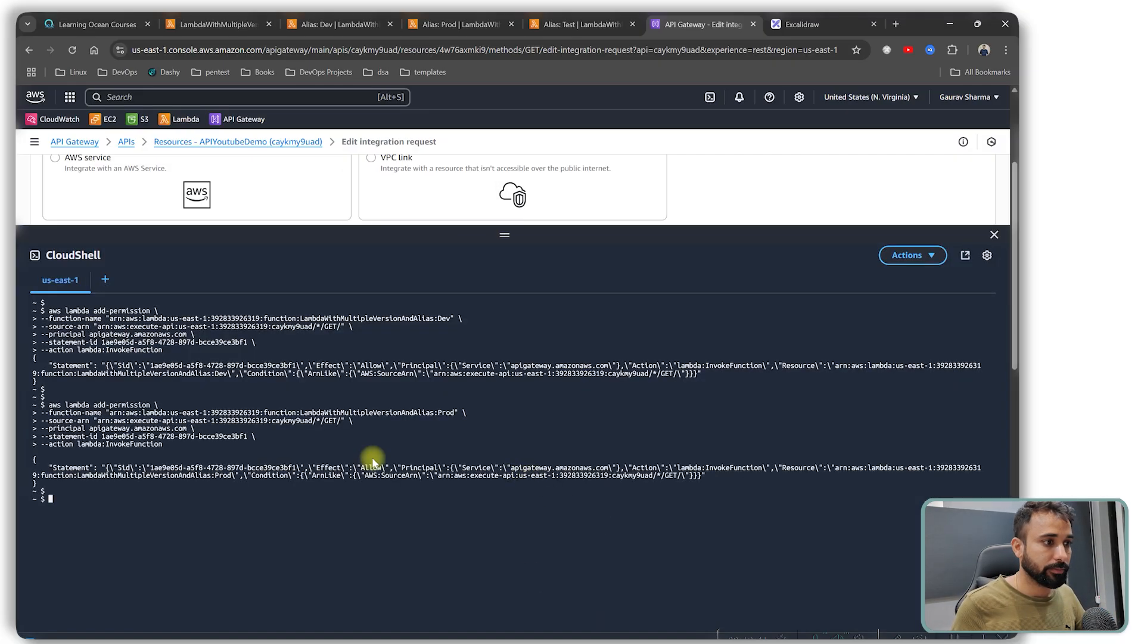
Step: Copy the Test alias's add-permission command from the notes and run it in CloudShell
key(alt+Tab)
drag(385, 614, 240, 556)
right_click(263, 557)
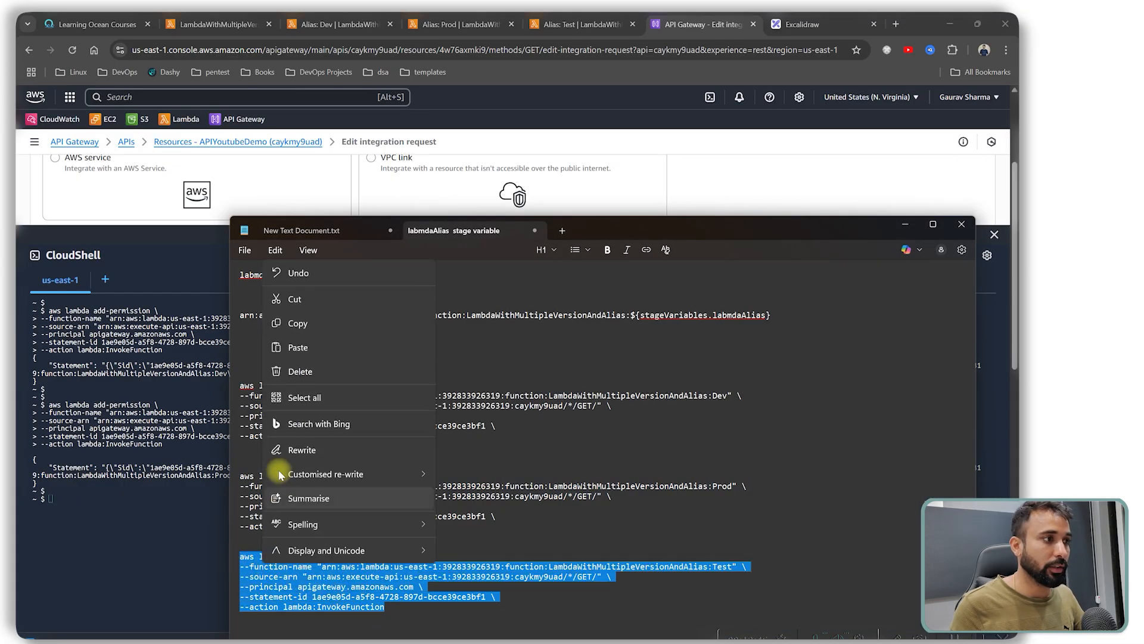
click(290, 325)
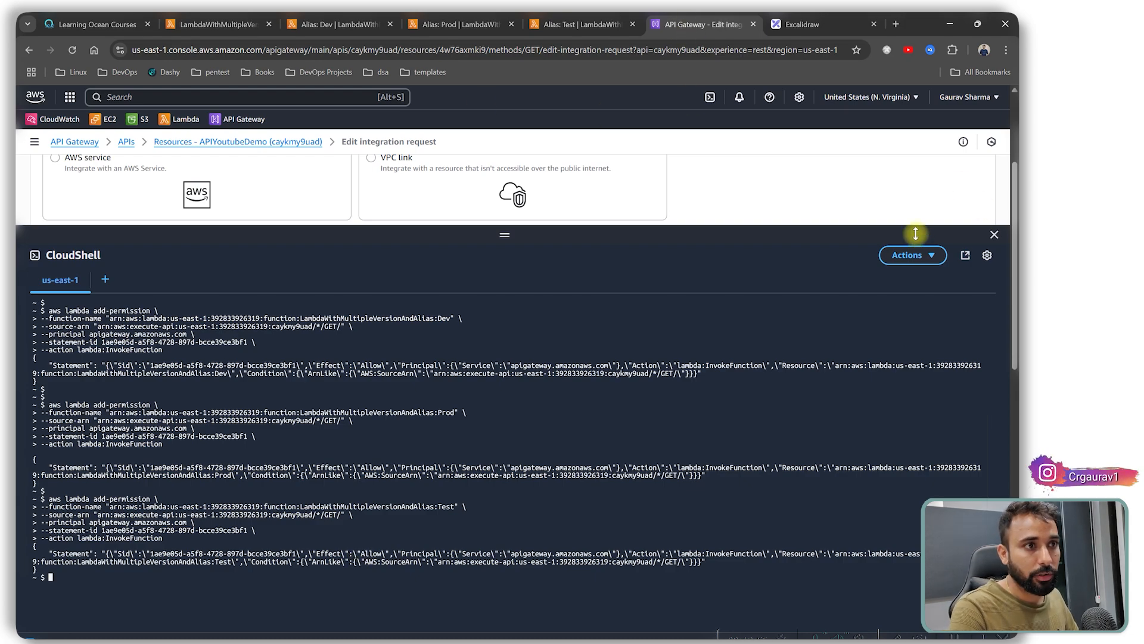
Step: Shrink the CloudShell pane and save the GET method's integration request with the stage-variable Lambda function
drag(914, 229, 891, 631)
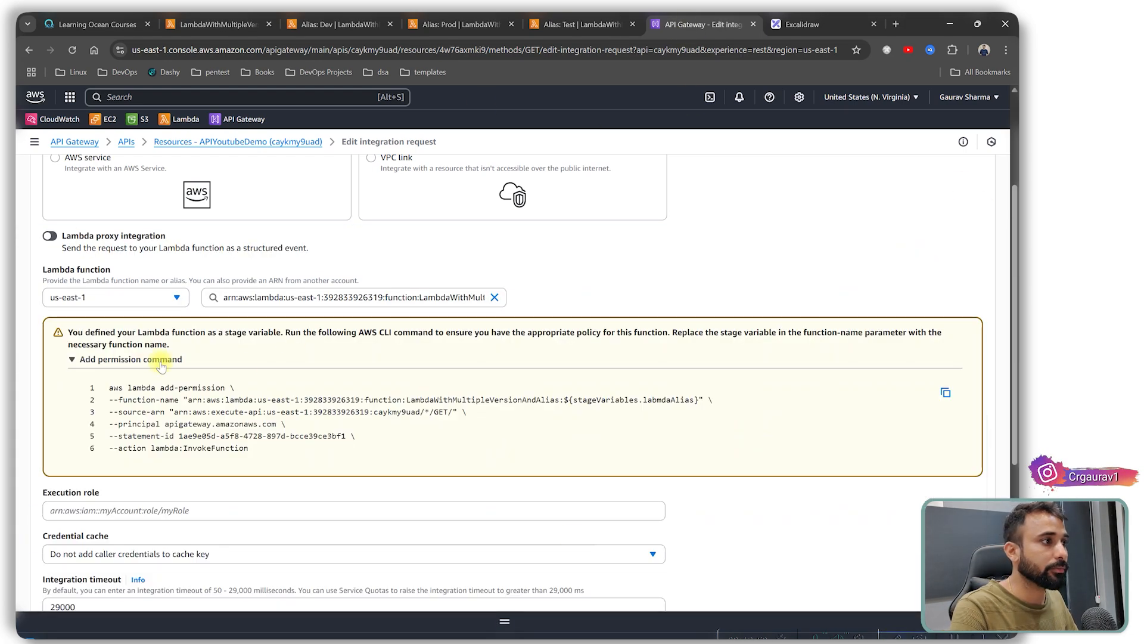
scroll(258, 384, down, 3)
scroll(426, 338, down, 3)
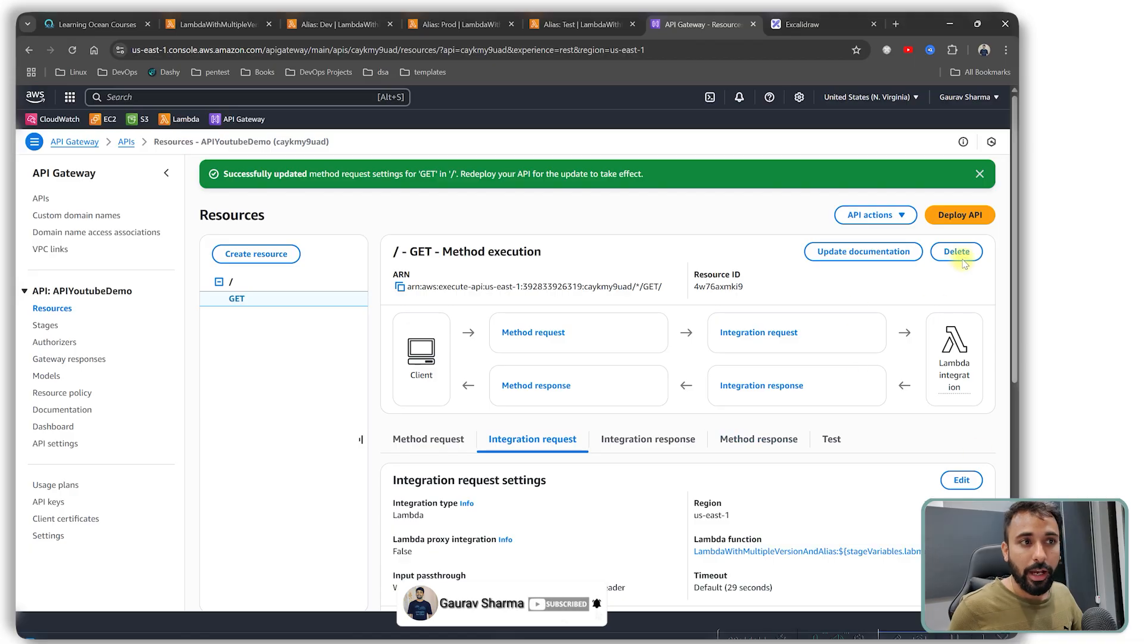
click(980, 174)
Step: Deploy APIYoutubeDemo to a new stage named dev
click(960, 181)
click(395, 355)
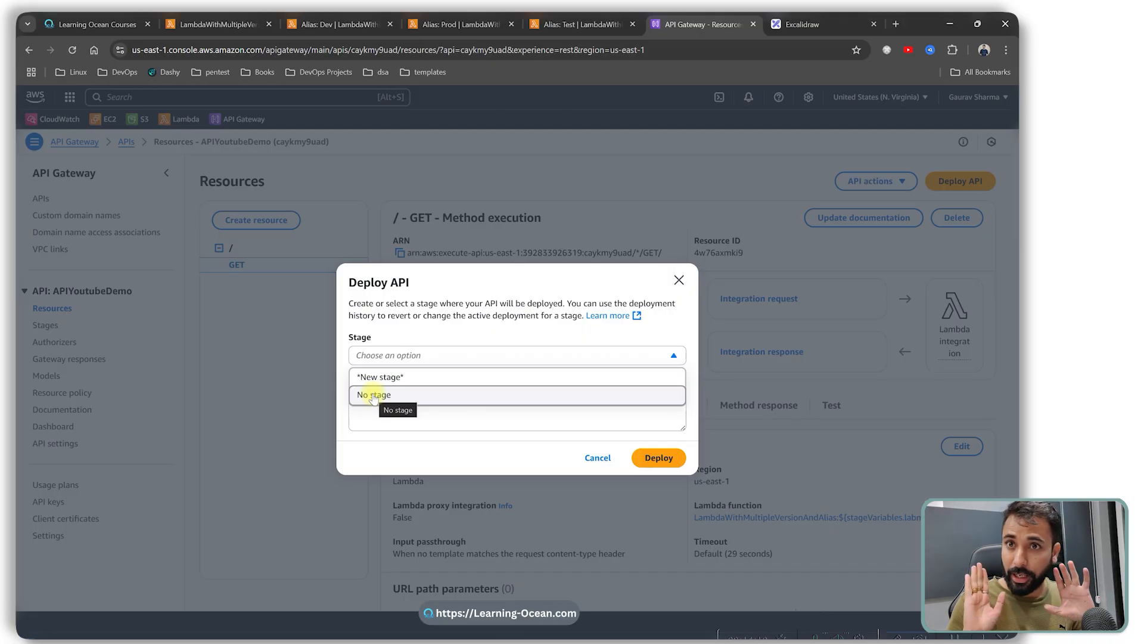
click(444, 376)
click(391, 354)
text(de)
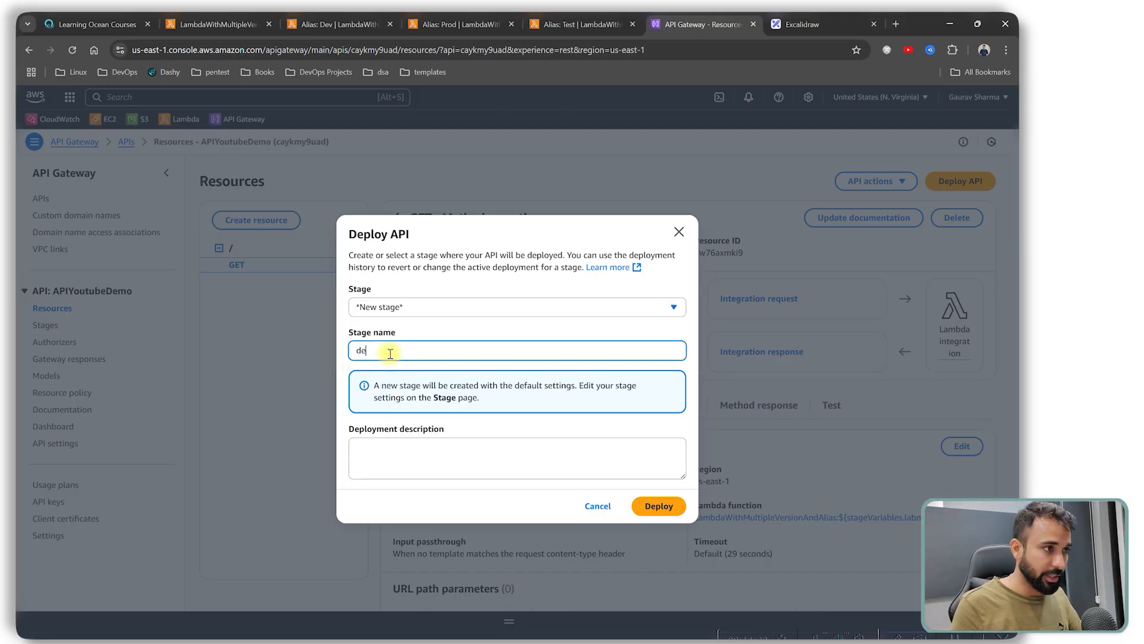
text(v)
click(659, 506)
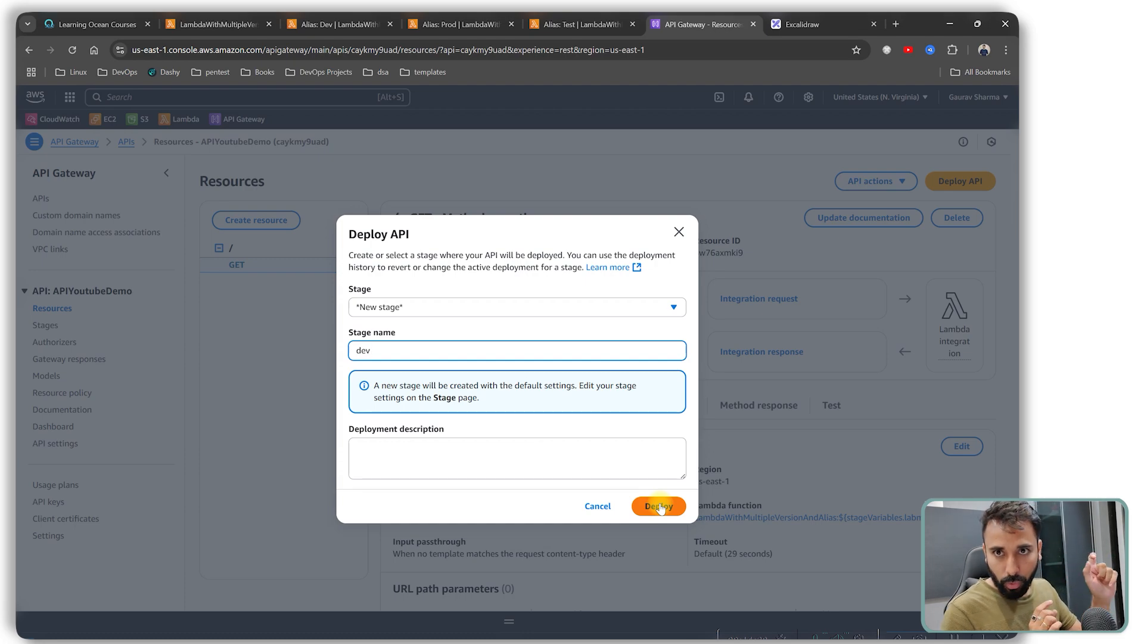
click(653, 511)
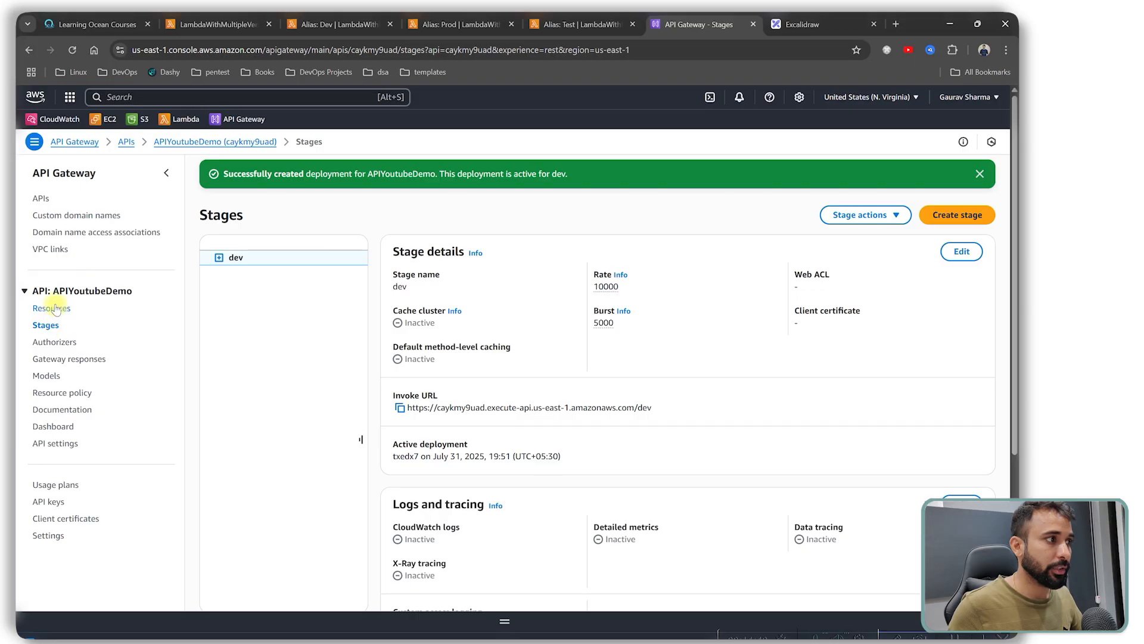
Step: Return to the API's resources and deploy the API to a new stage named test
click(53, 308)
click(954, 215)
click(411, 358)
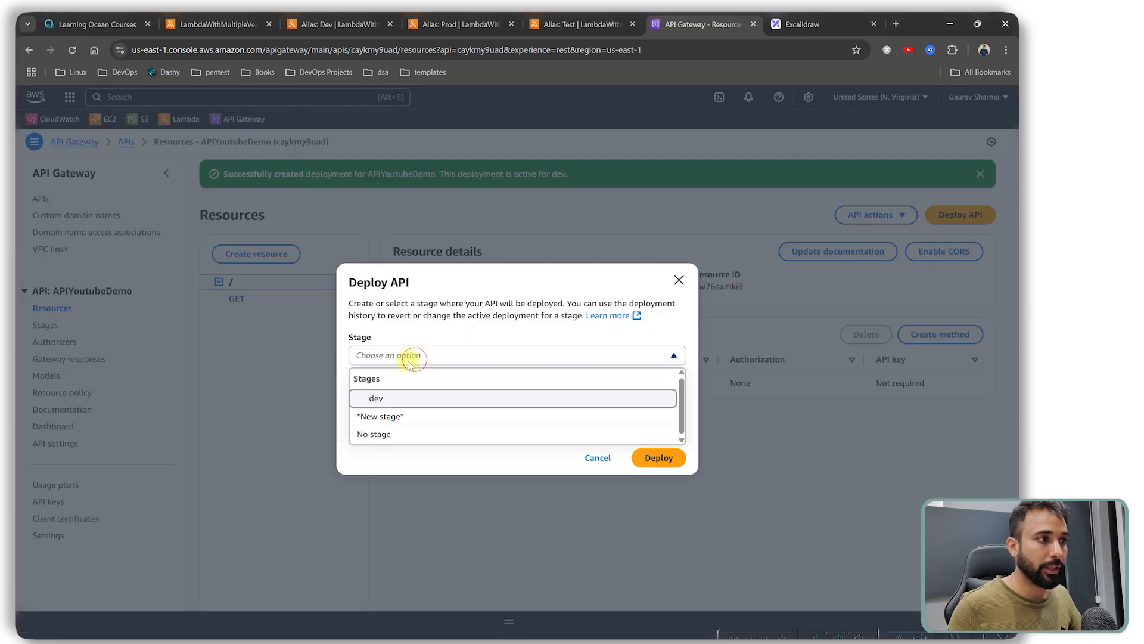
click(381, 416)
click(376, 348)
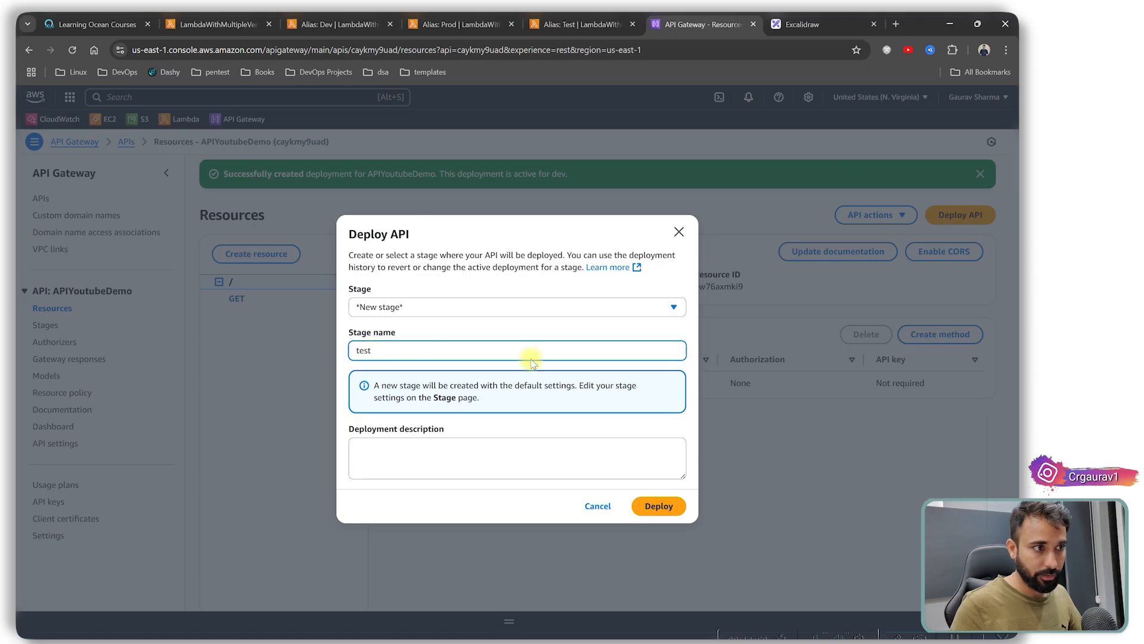
key(Return)
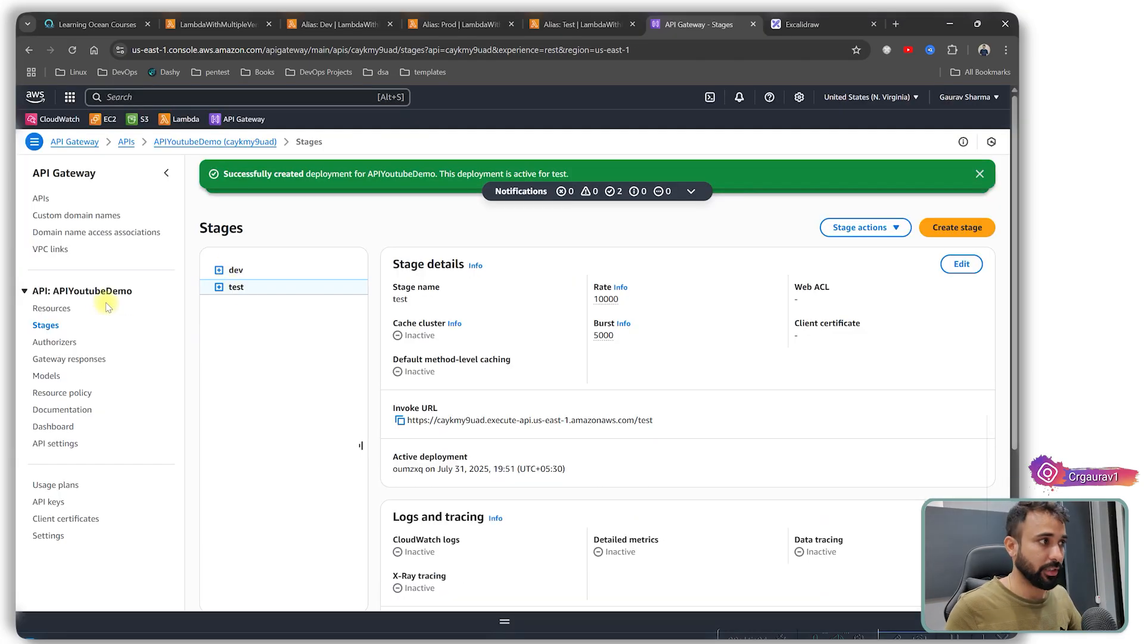
Step: Return to the API's resources and deploy the API to a new stage named prod
click(52, 308)
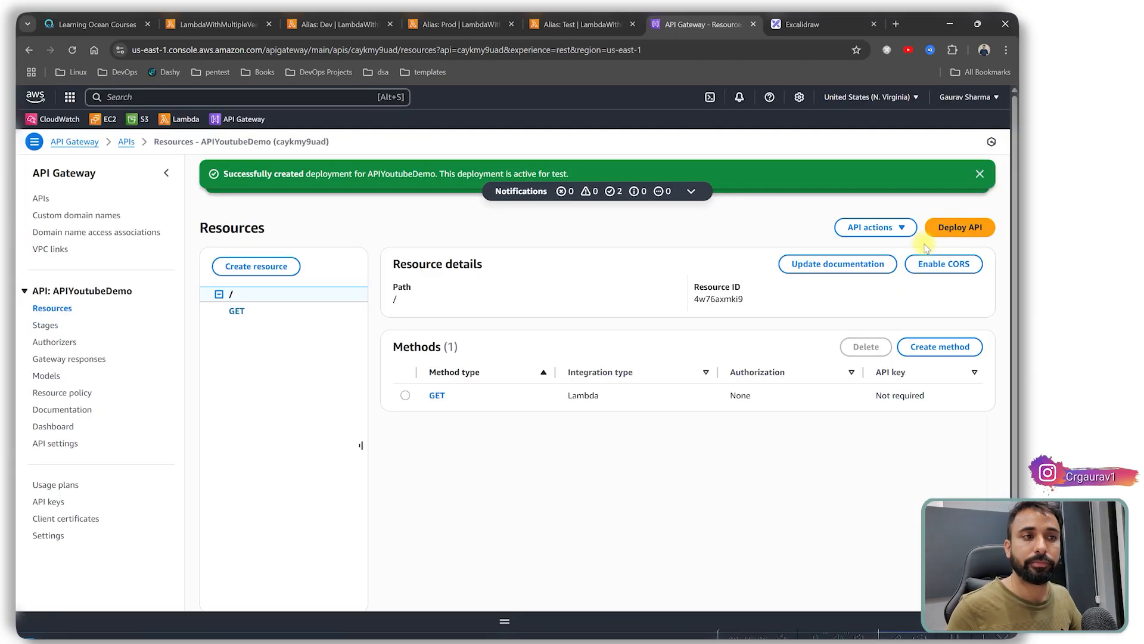
click(960, 227)
click(386, 356)
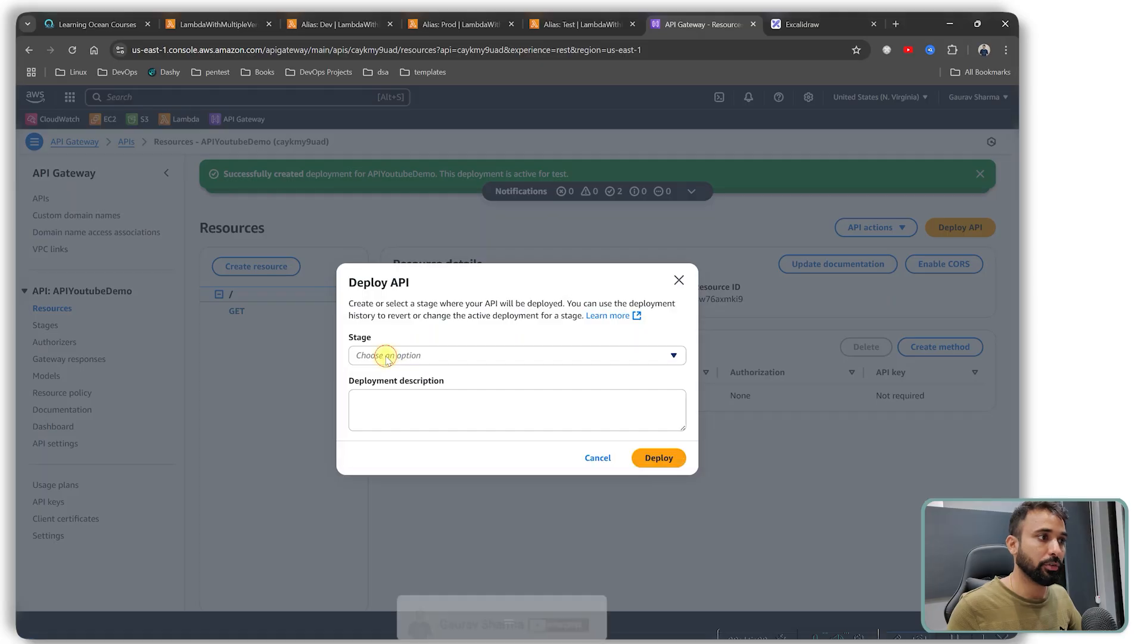
click(385, 355)
click(375, 433)
click(365, 352)
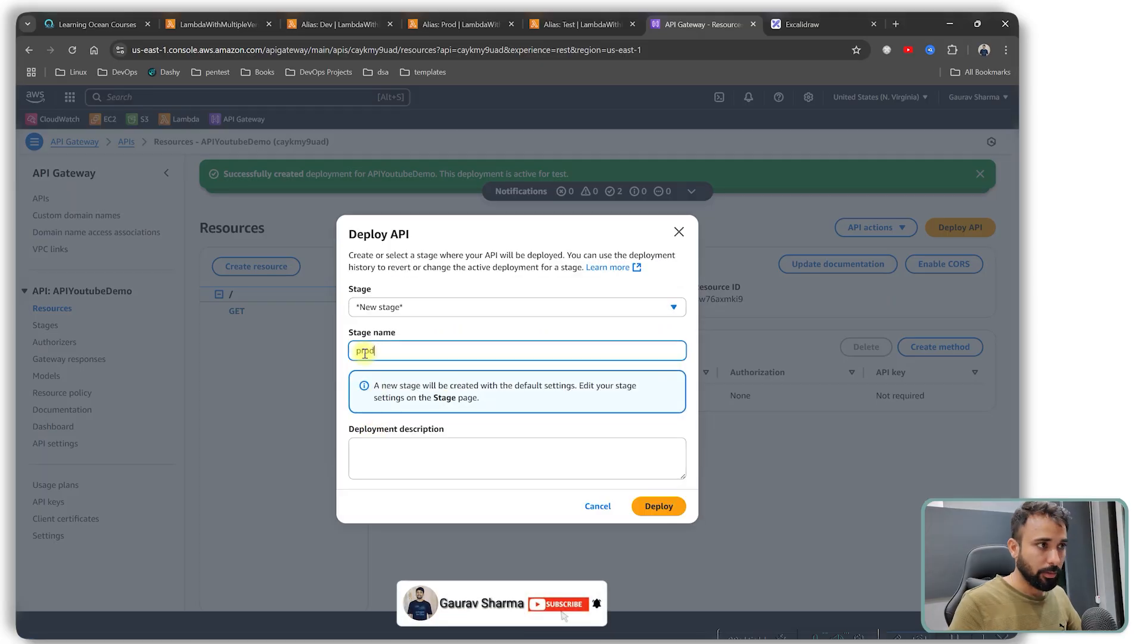
click(672, 504)
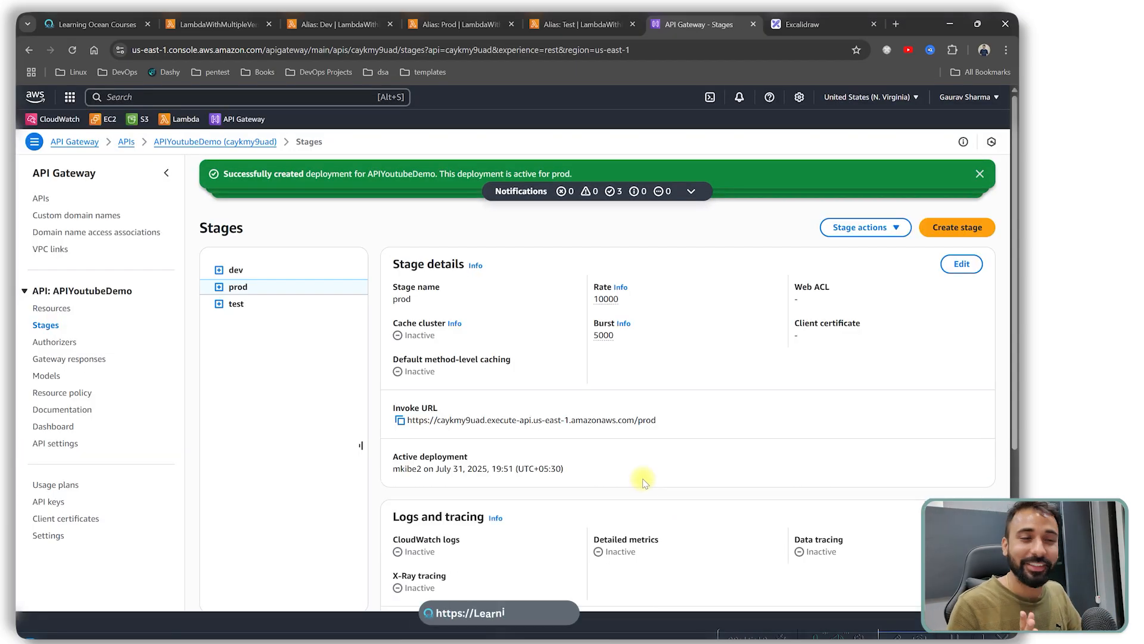
Step: Copy the invoke URL of the dev stage's GET method and paste it as the address of a new browser tab
click(219, 270)
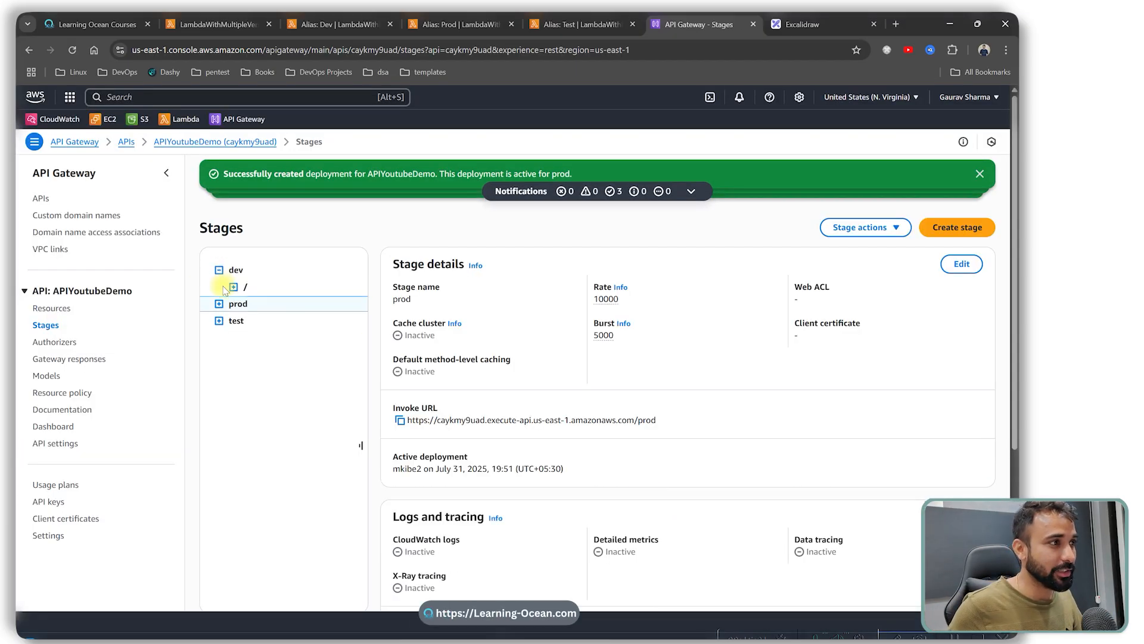
click(233, 287)
click(251, 304)
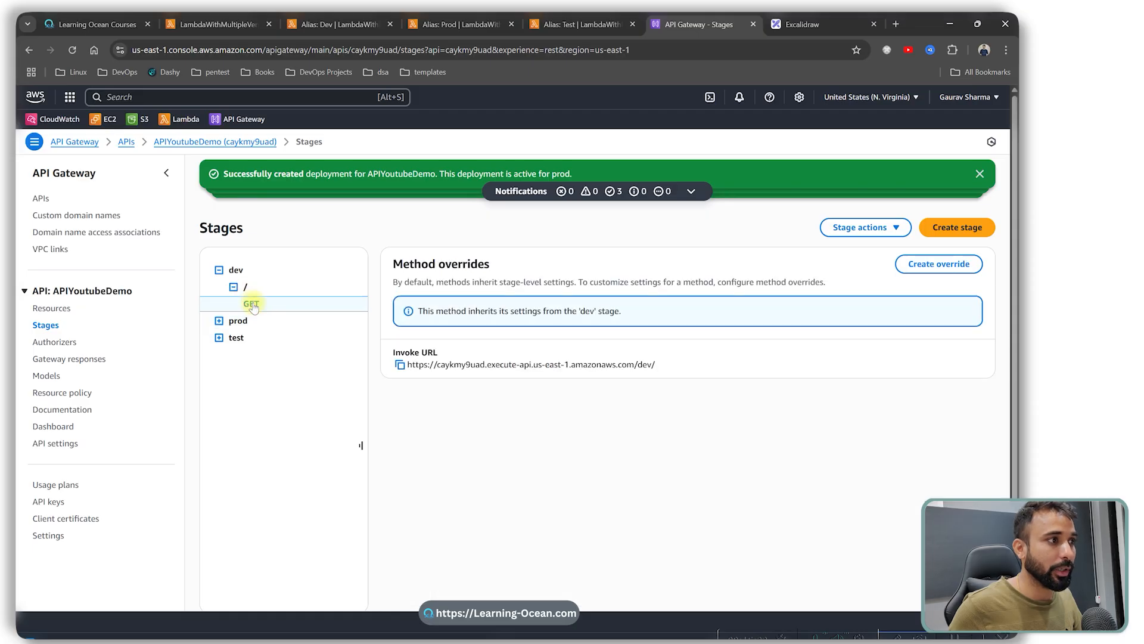
click(399, 366)
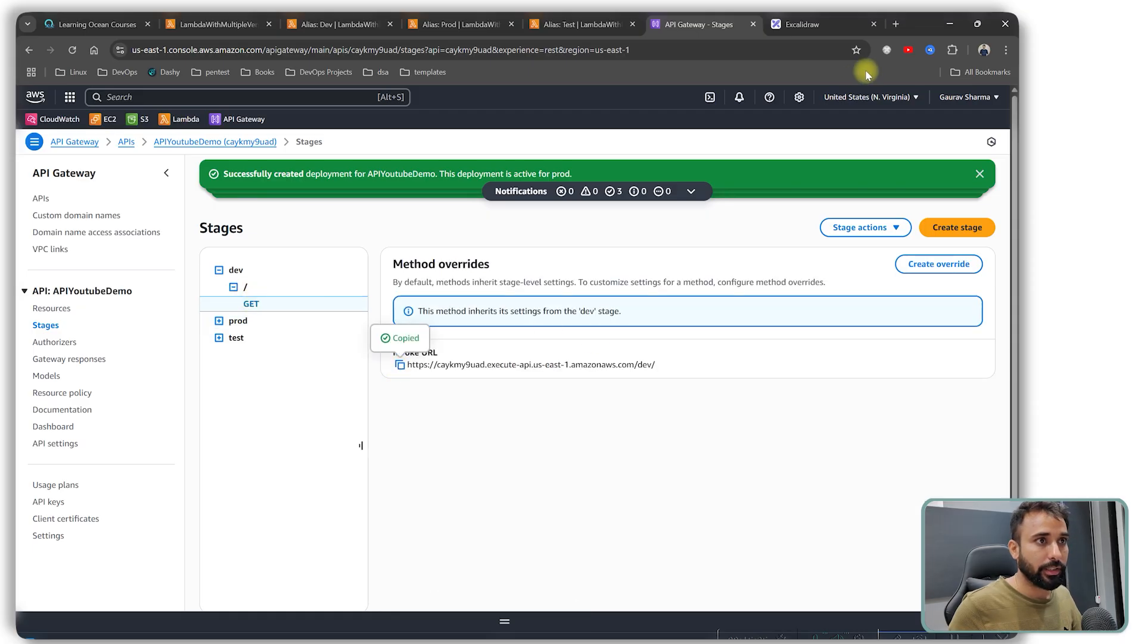
click(895, 26)
key(ctrl+v)
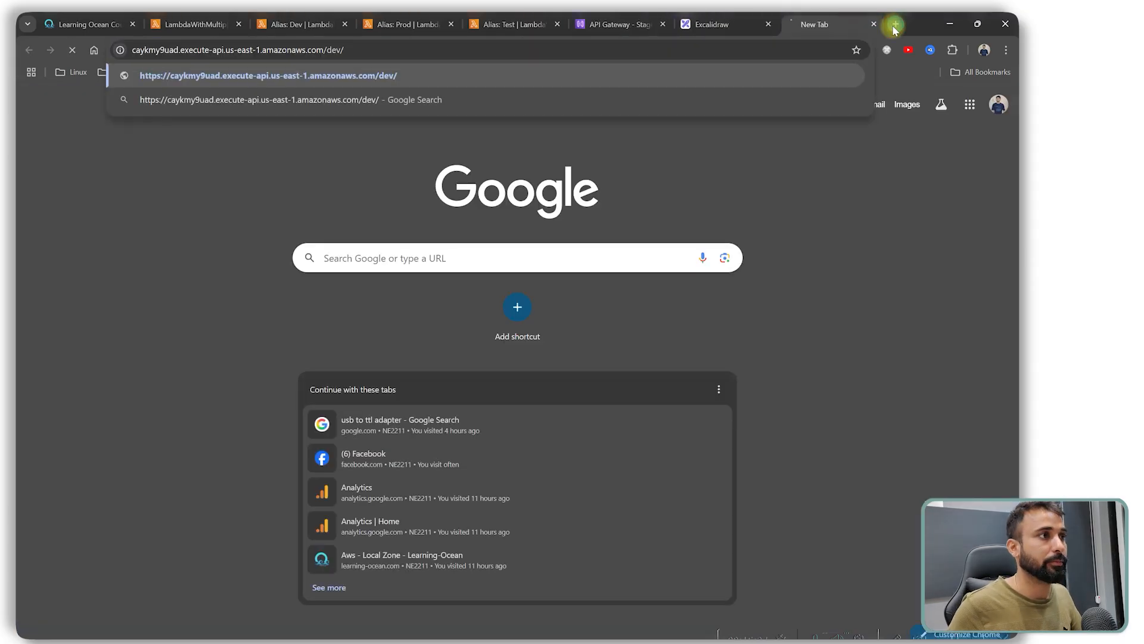
Step: Request the API's dev stage URL in the browser and repeat the request for /test/
key(Return)
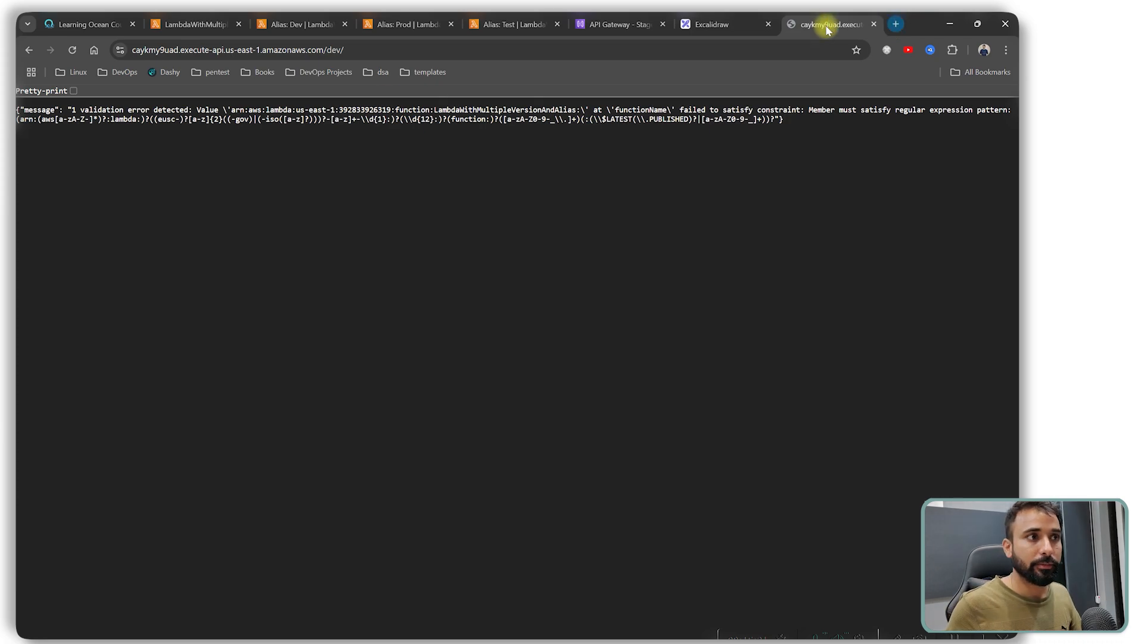
drag(329, 50, 395, 52)
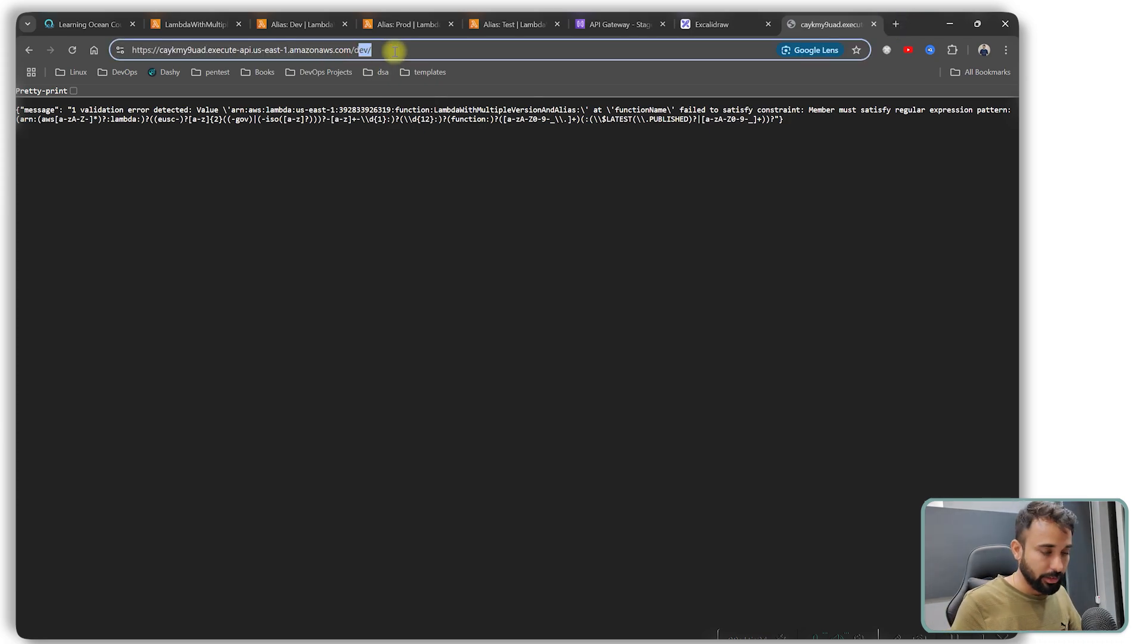
key(BackSpace)
text(test)
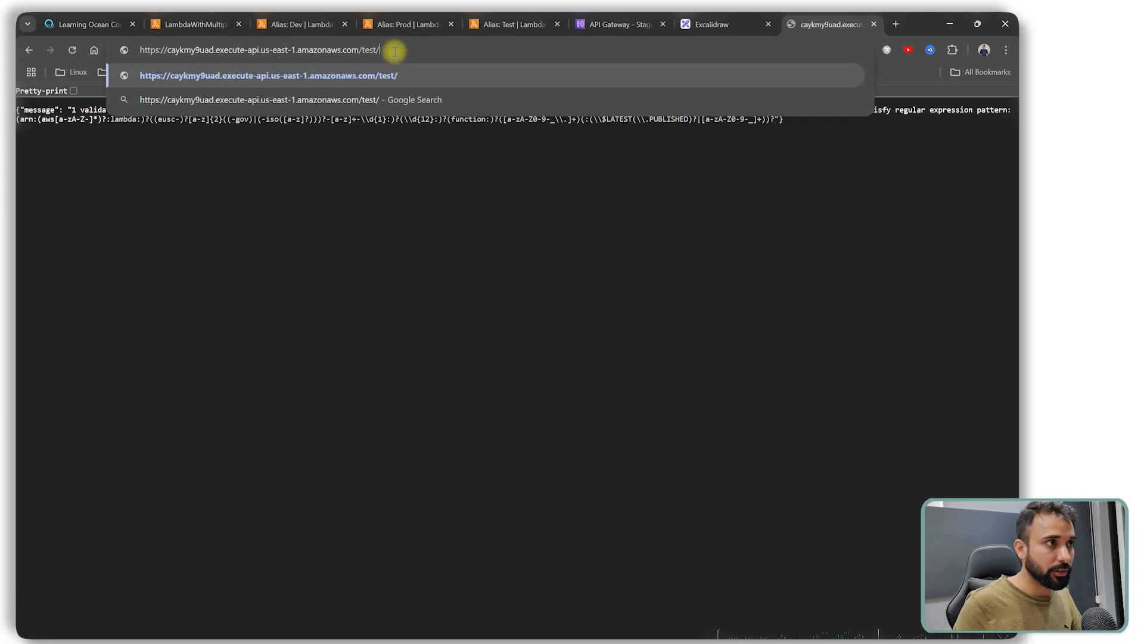
key(Return)
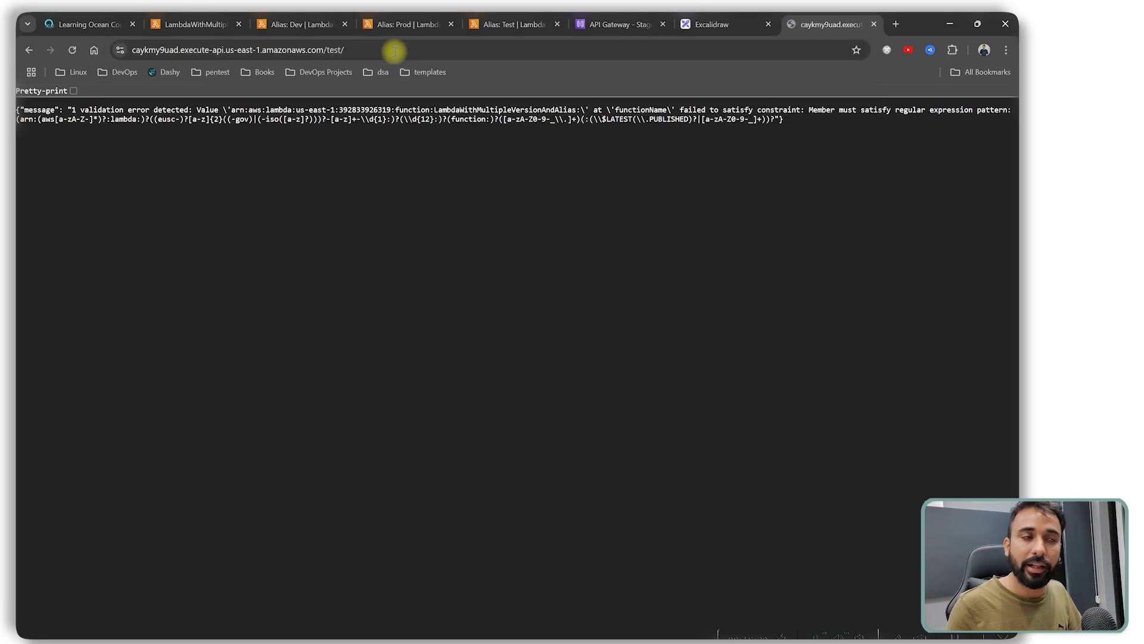
Step: Change the stage part of the invoke URL to /prod and request it
drag(332, 49, 440, 53)
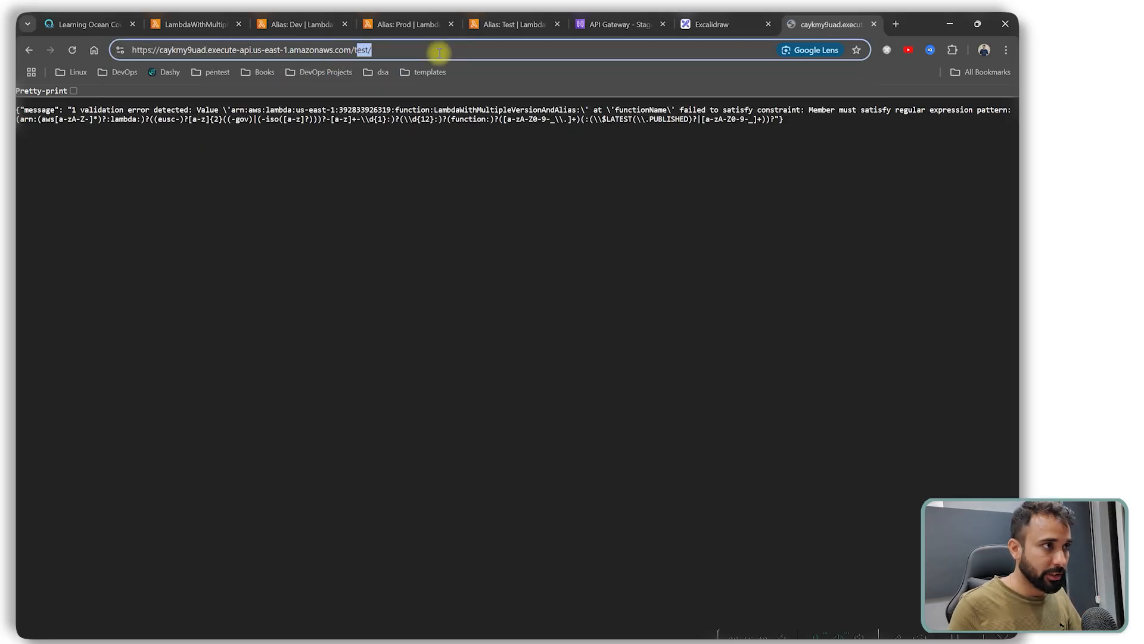
key(BackSpace)
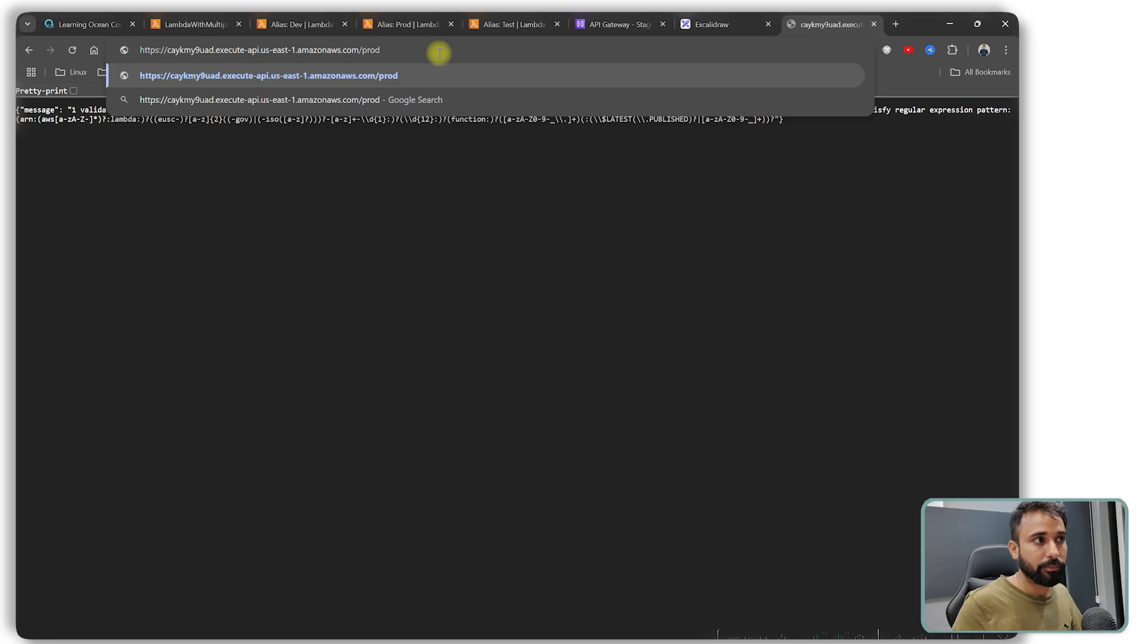
key(Return)
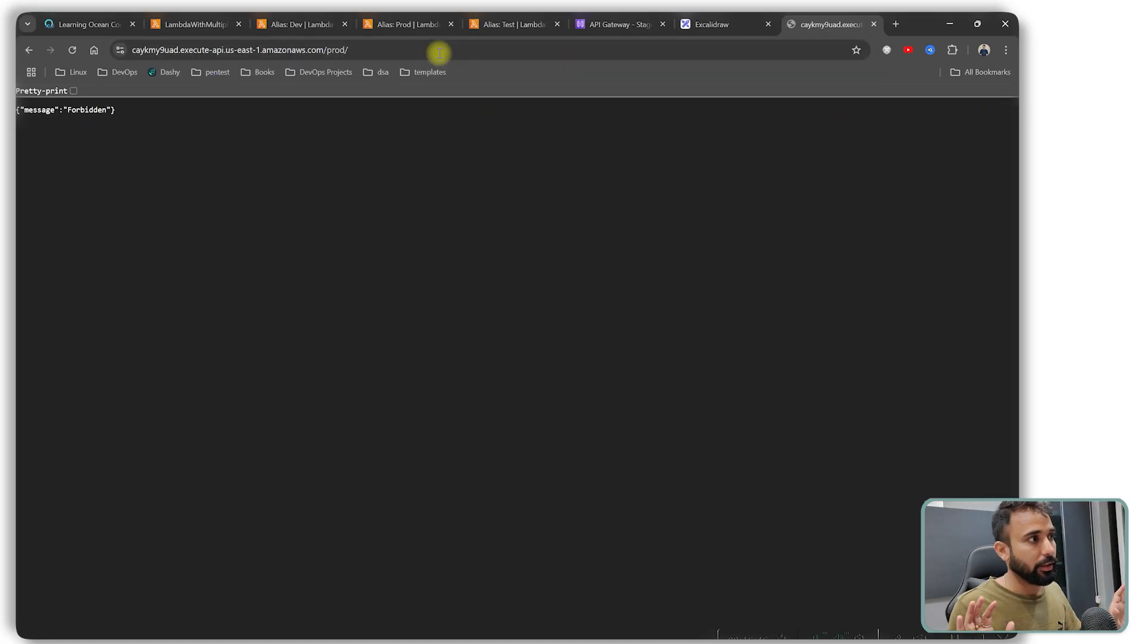
click(440, 53)
click(439, 53)
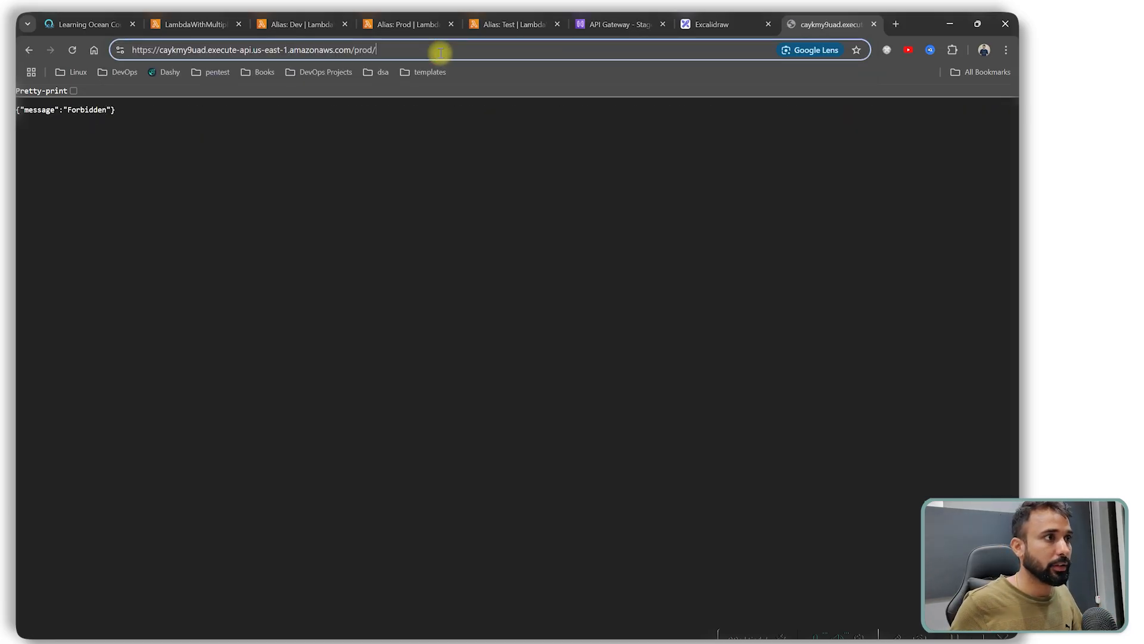
key(Escape)
Step: Request the API's /dev/ and /test/ endpoints again to compare their responses
drag(325, 52, 358, 52)
key(BackSpace)
text(de)
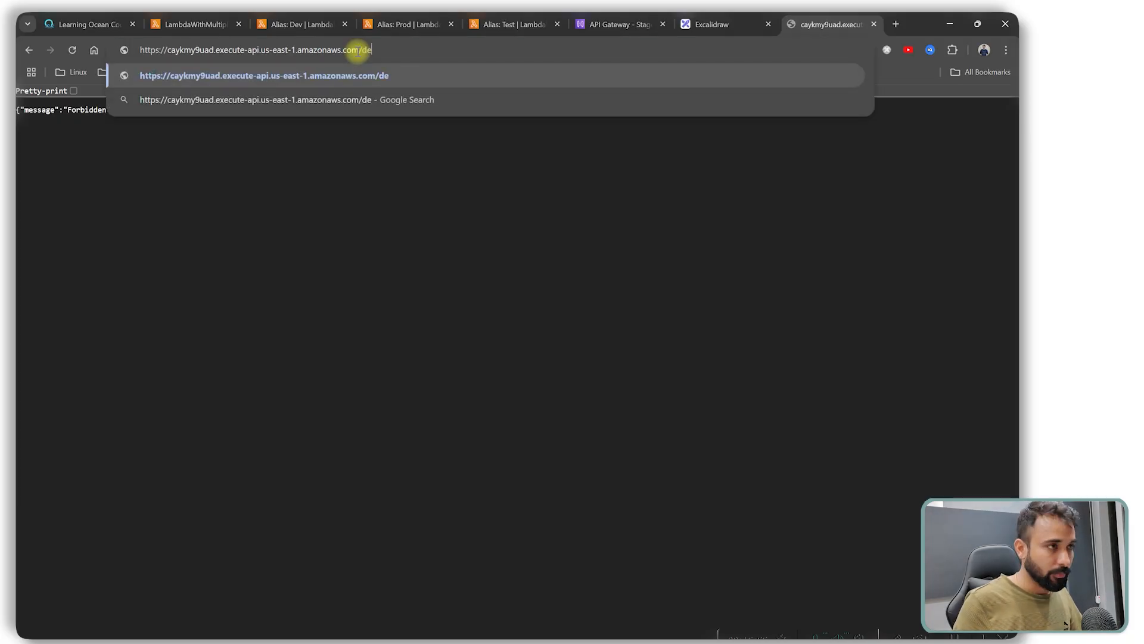
text(v/)
key(Return)
drag(358, 50, 332, 50)
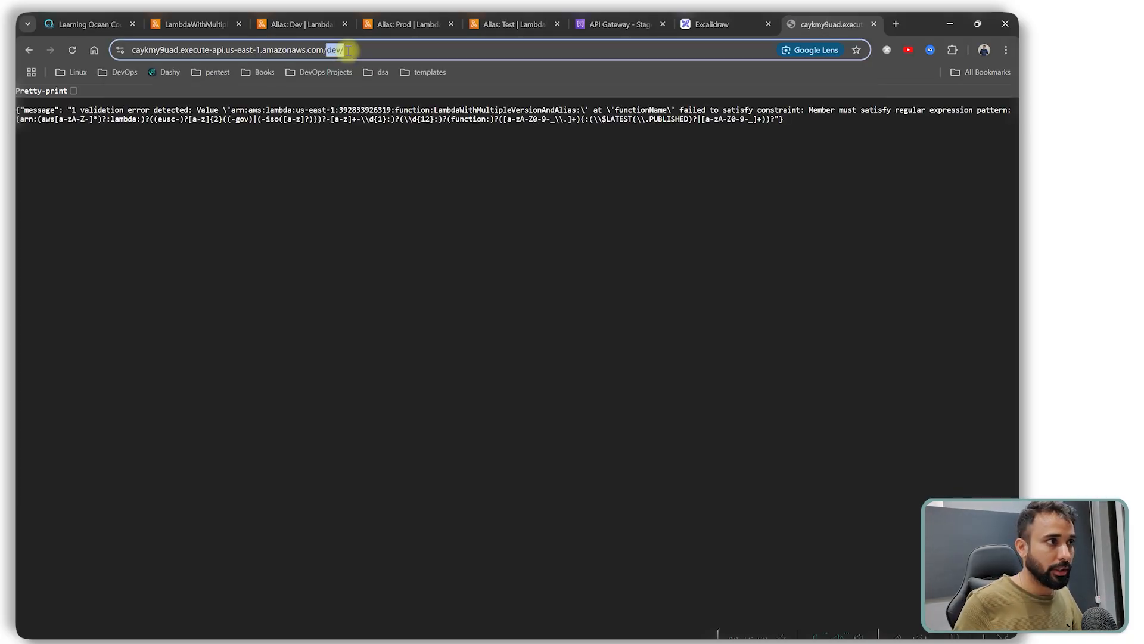
text(test)
key(Return)
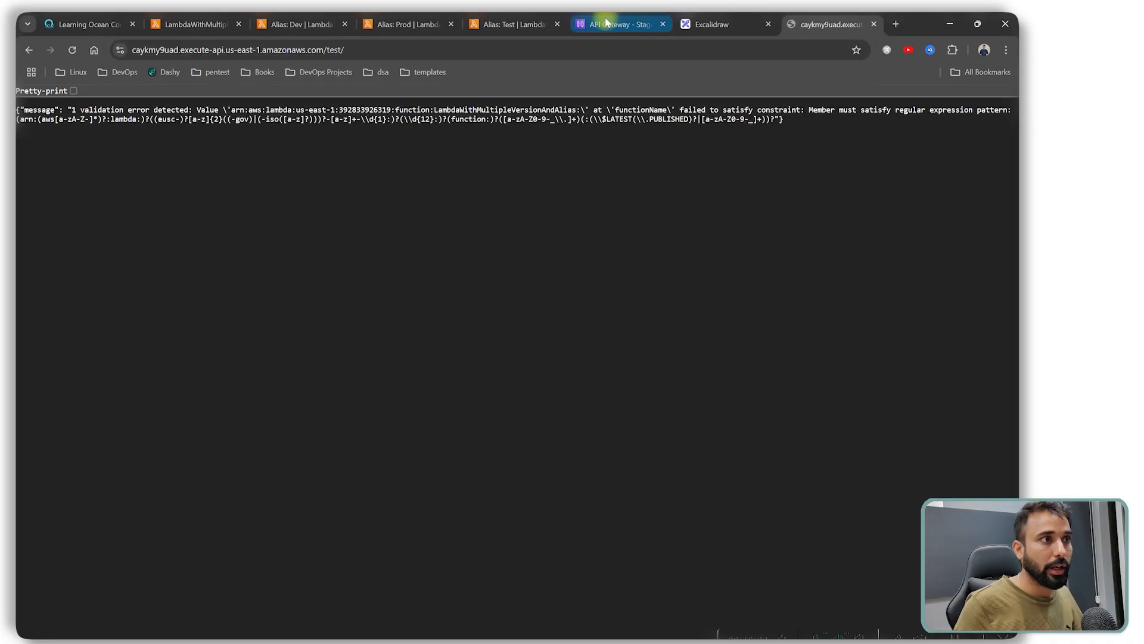
Step: Check the stage names in API Gateway and request the API's /prod/ endpoint in the browser
click(596, 25)
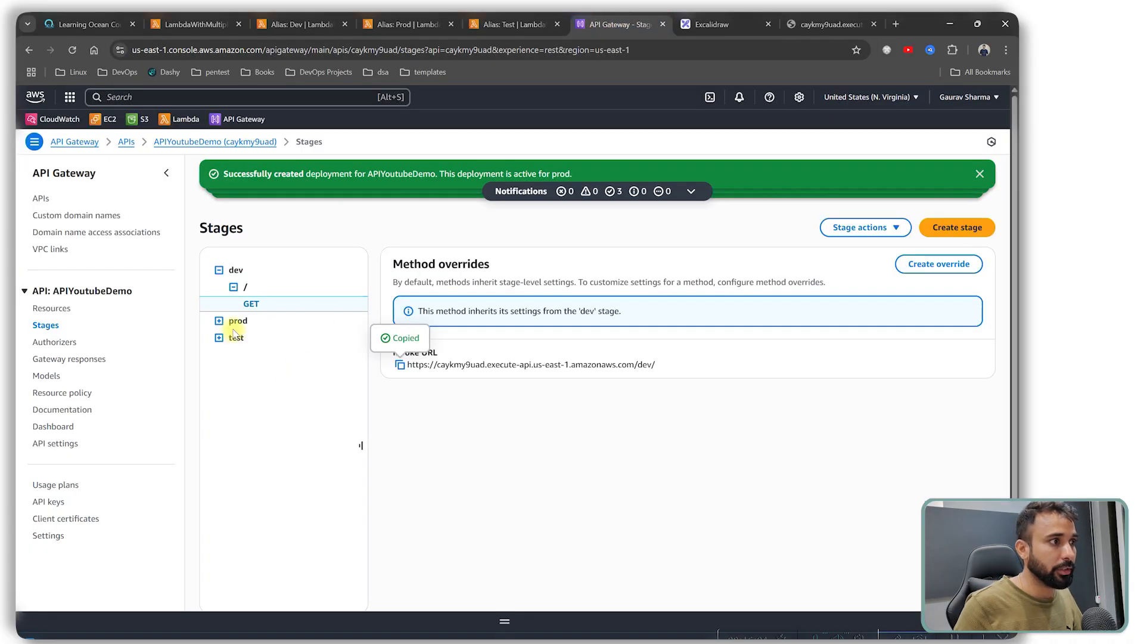
click(822, 25)
drag(327, 51, 558, 28)
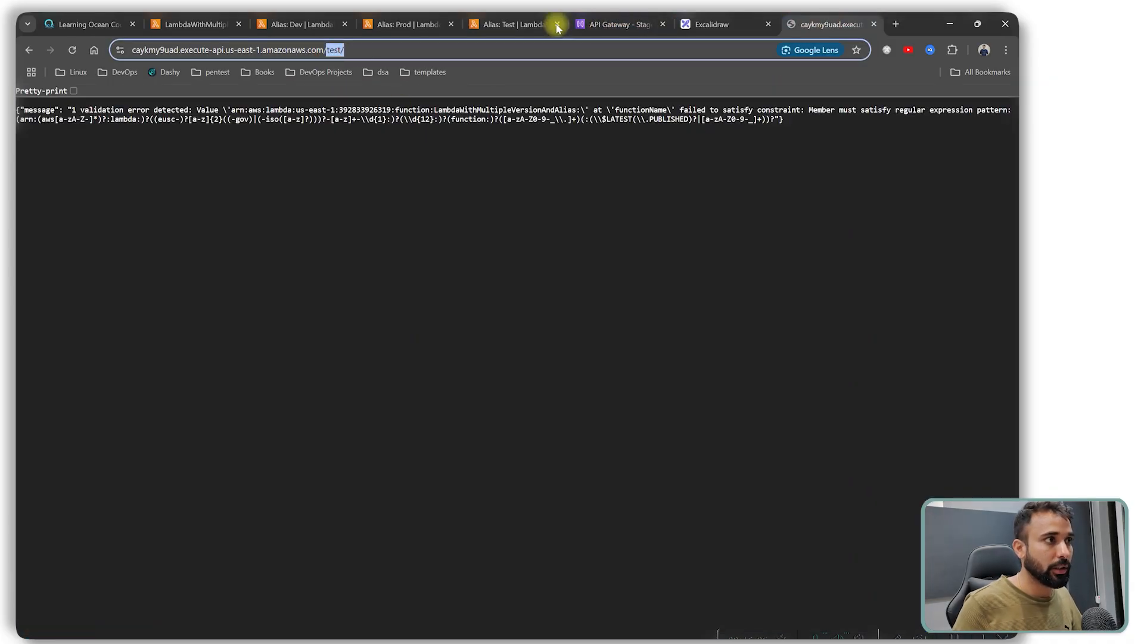
text(ptopd)
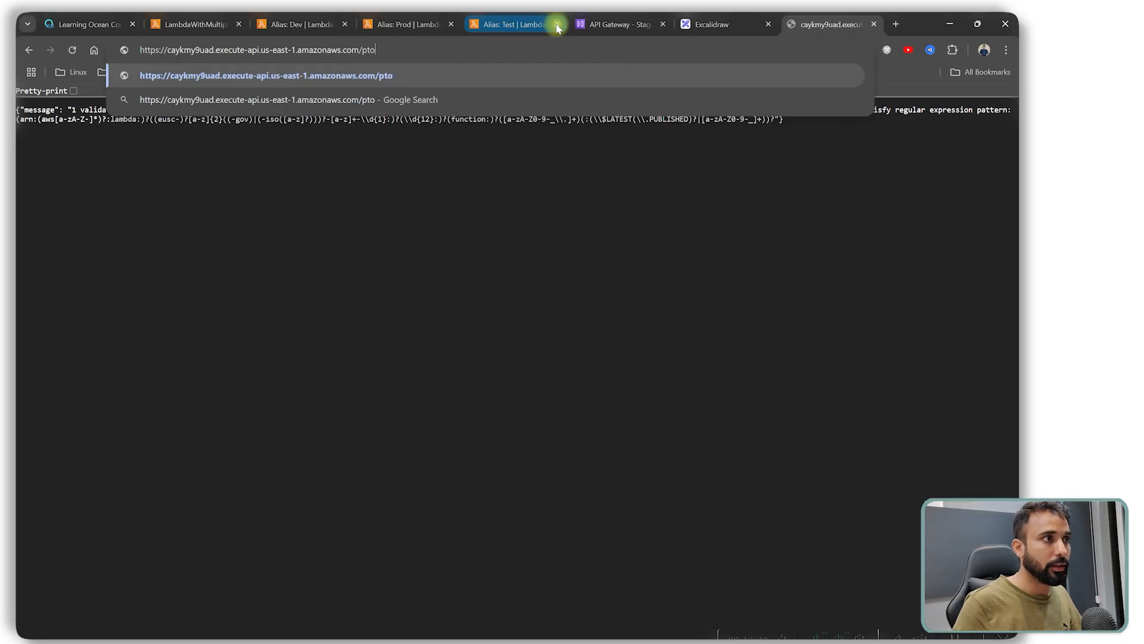
key(BackSpace)
key(BackSpace)
text(rod/)
key(Return)
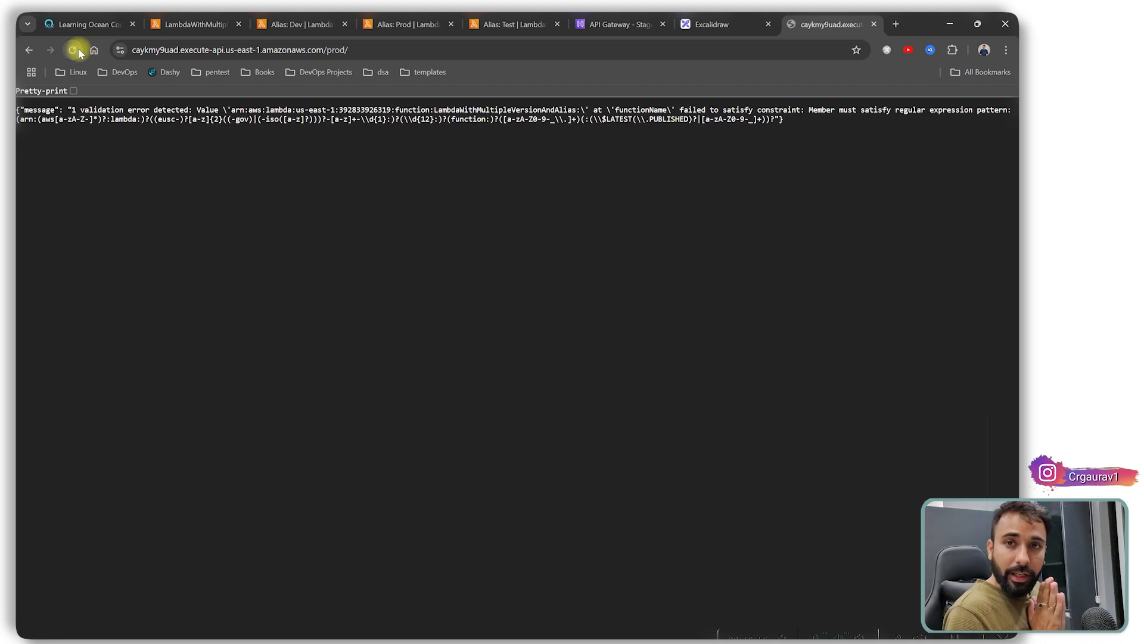
Step: Examine the Lambda function reference in the GET method's integration request settings under the API's resources
click(508, 24)
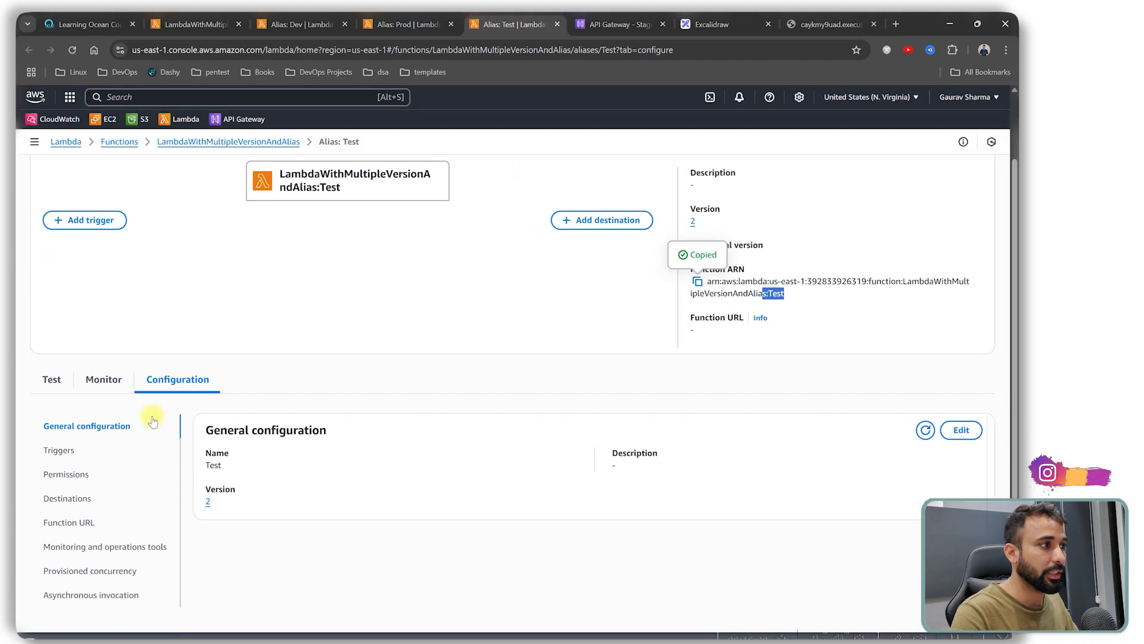
click(624, 29)
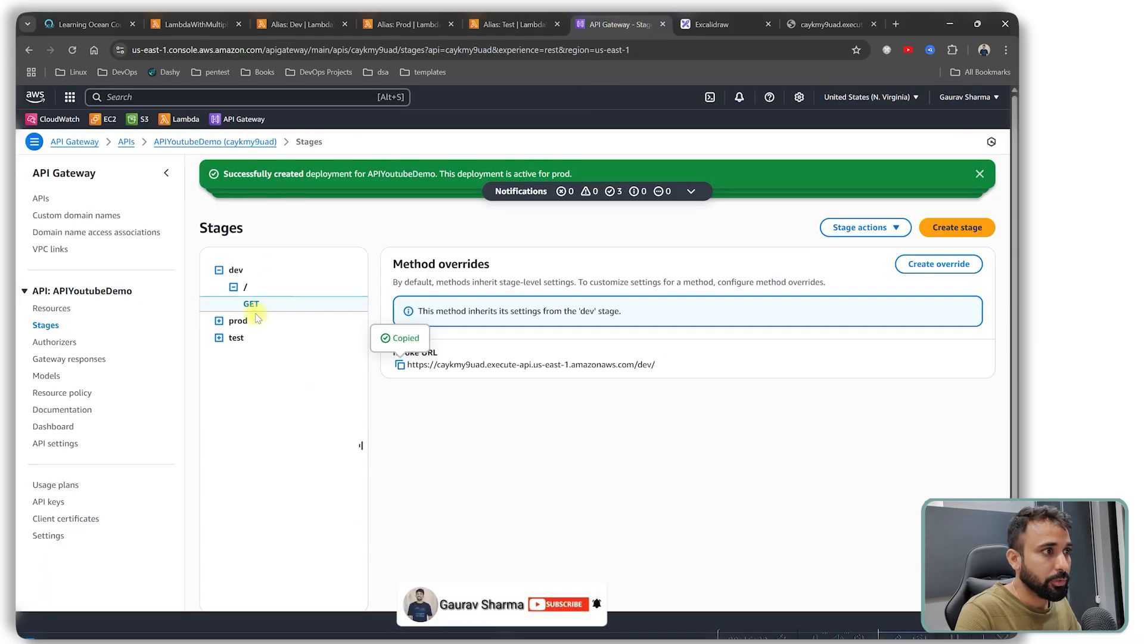
click(51, 308)
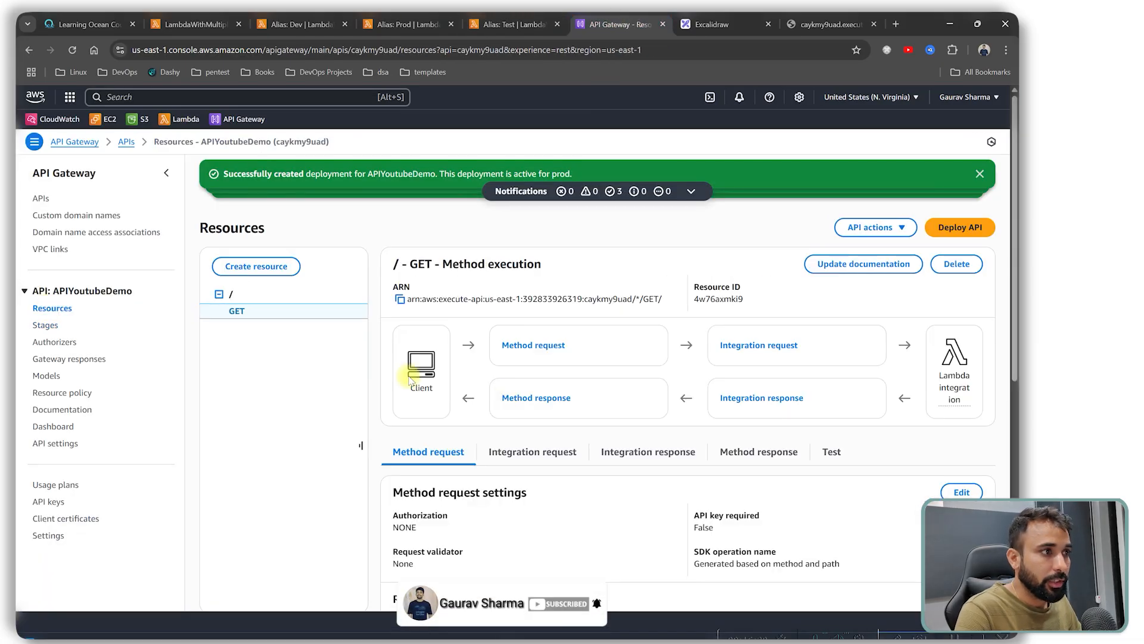
scroll(388, 199, down, 2)
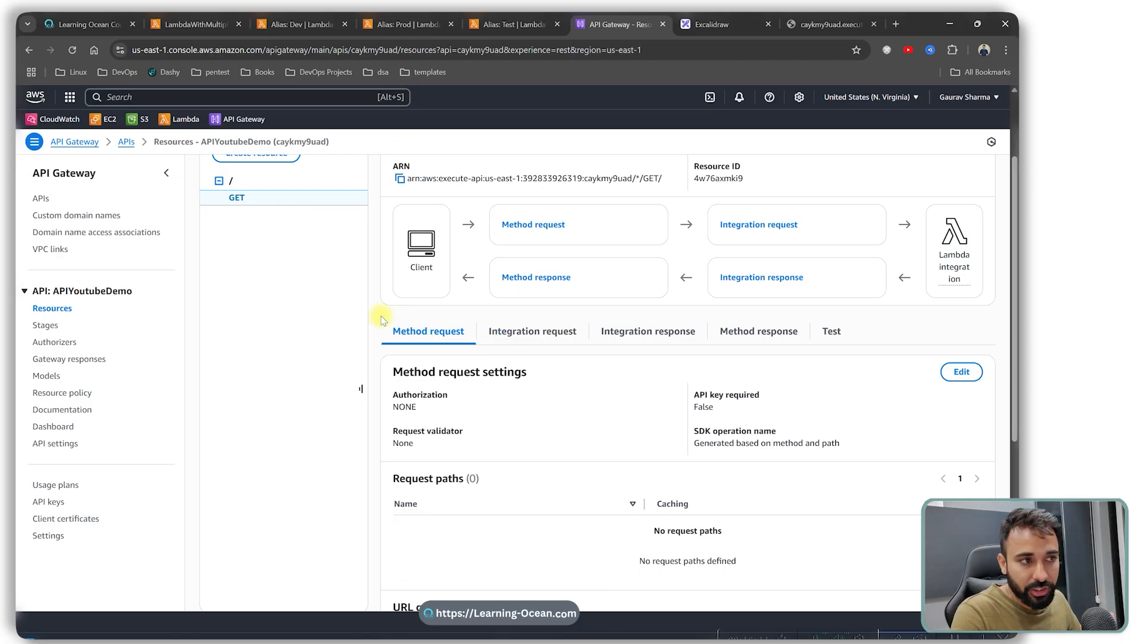
click(556, 337)
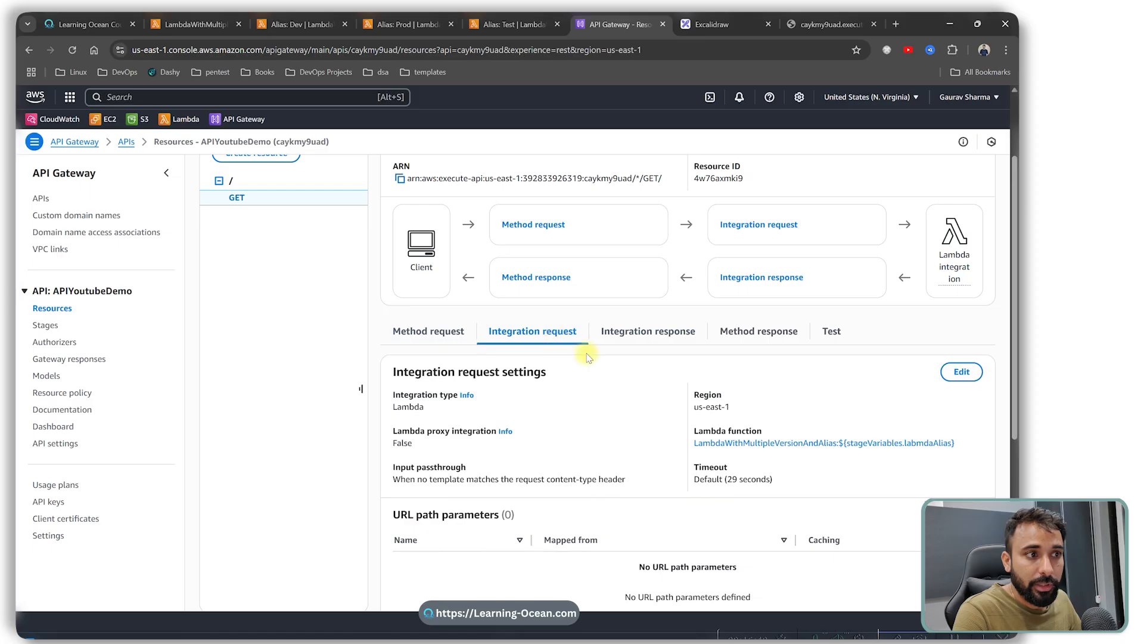
drag(954, 444, 727, 448)
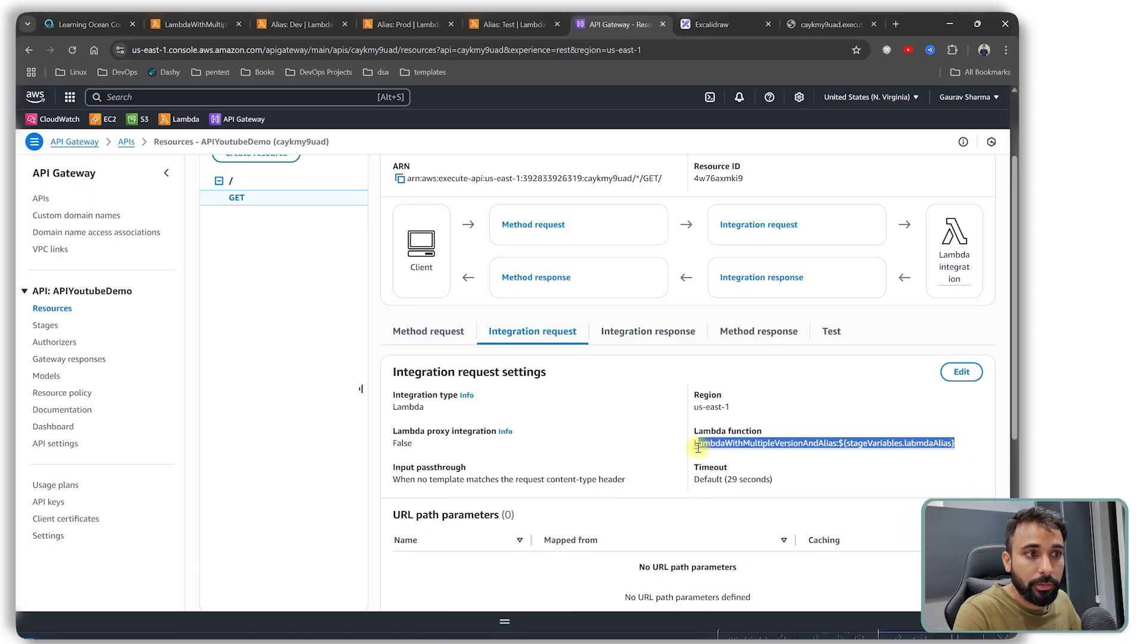
click(862, 456)
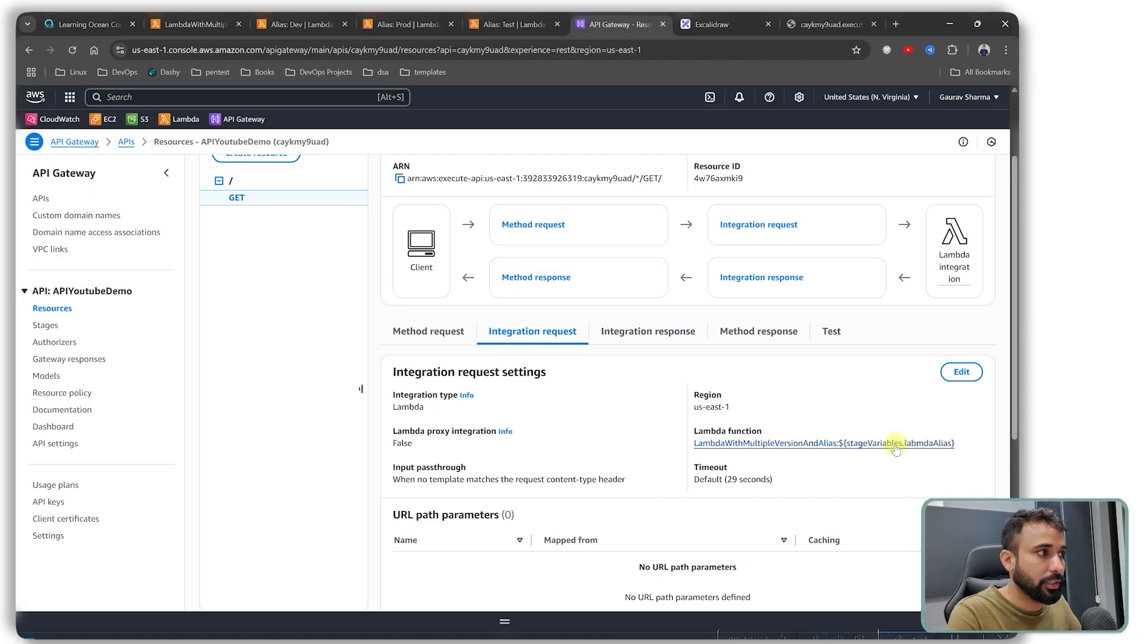
Step: Open the dev stage's stage variables for editing and add an empty variable entry
click(42, 326)
scroll(393, 477, down, 3)
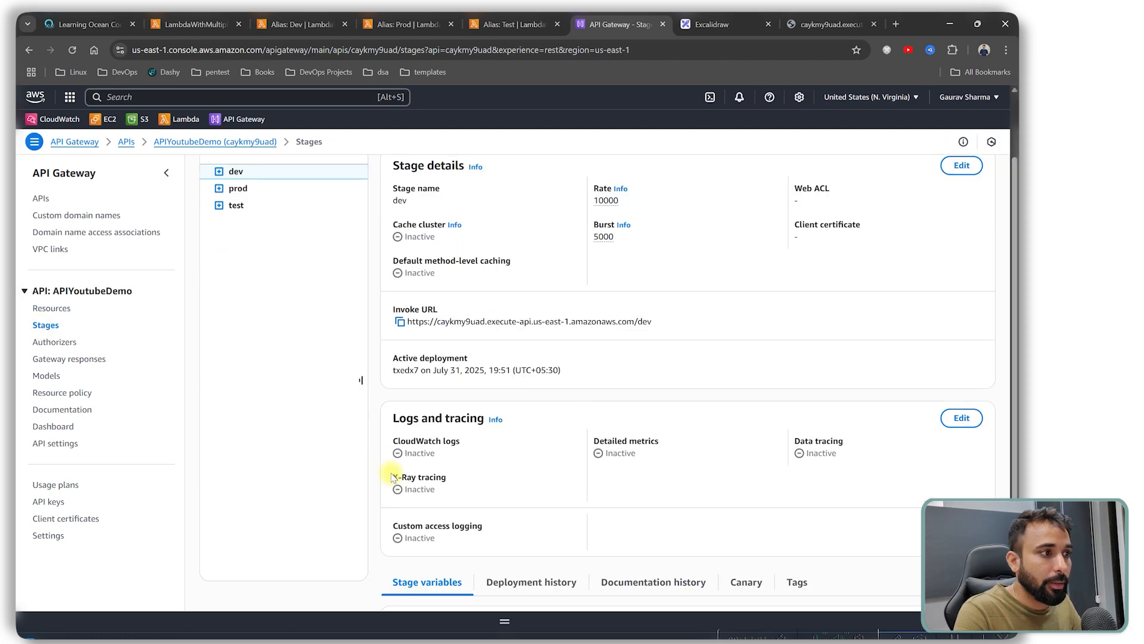
scroll(393, 477, down, 3)
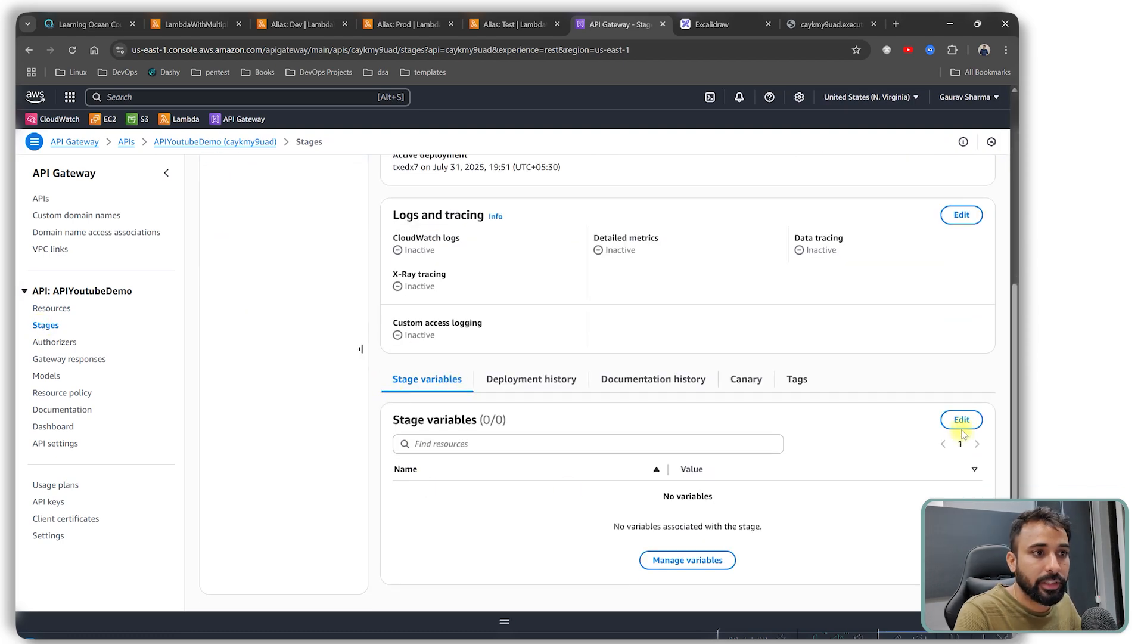
click(962, 421)
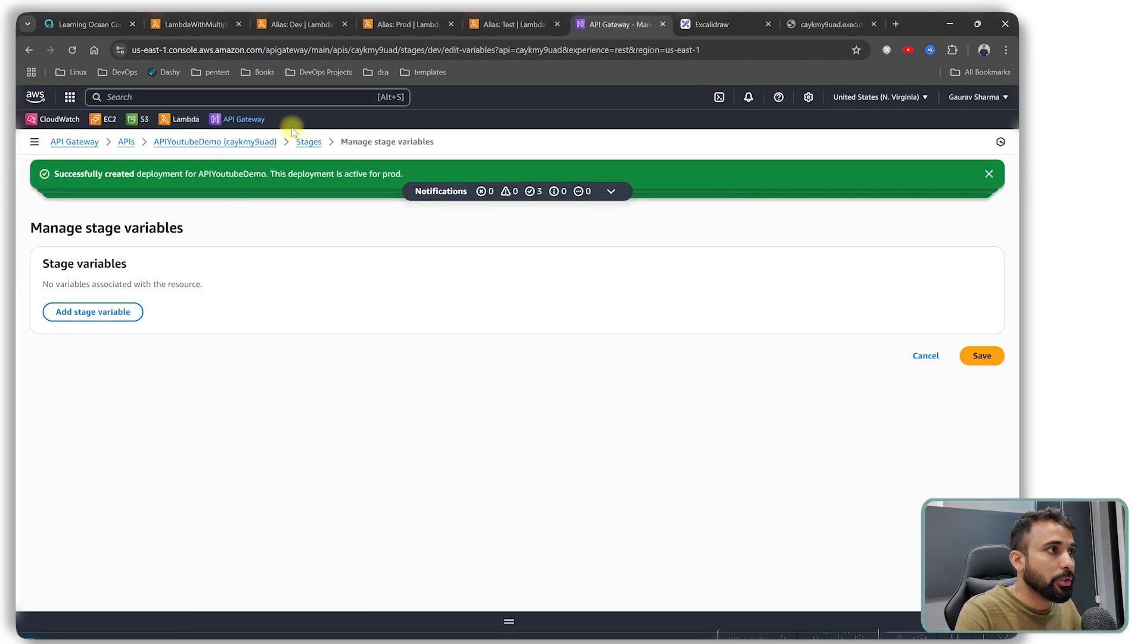
click(309, 142)
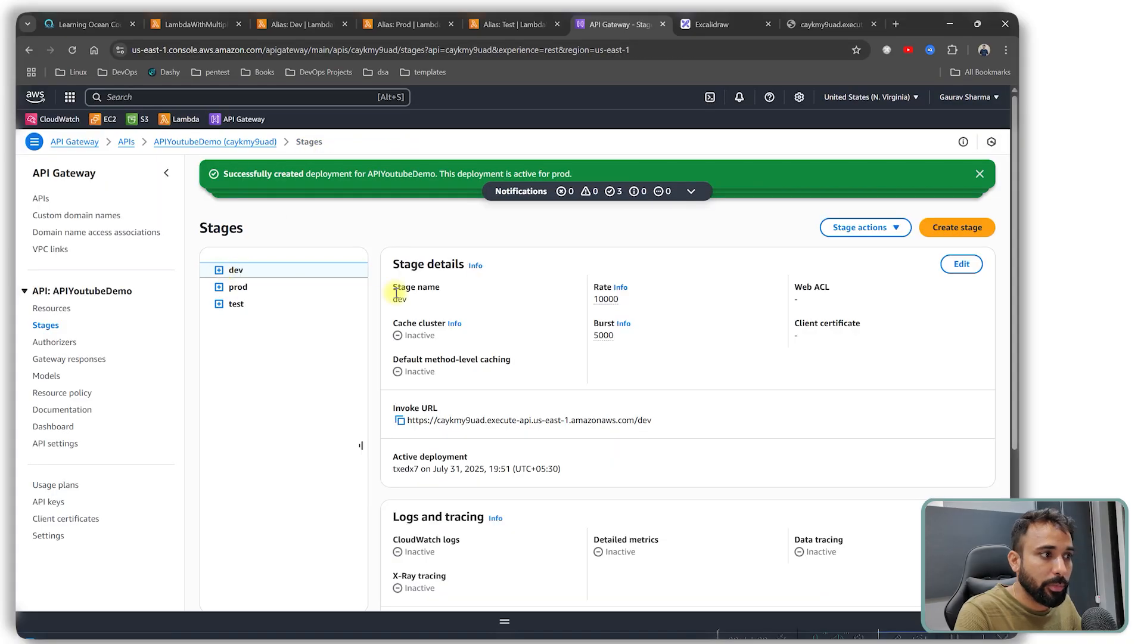
scroll(417, 370, down, 5)
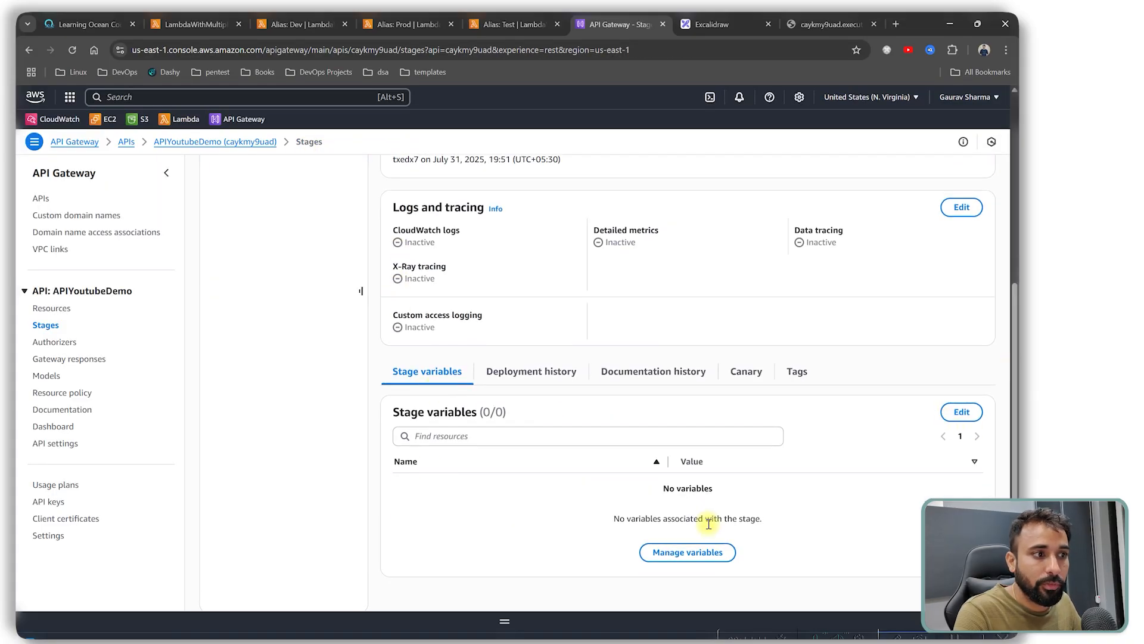
click(962, 412)
click(93, 310)
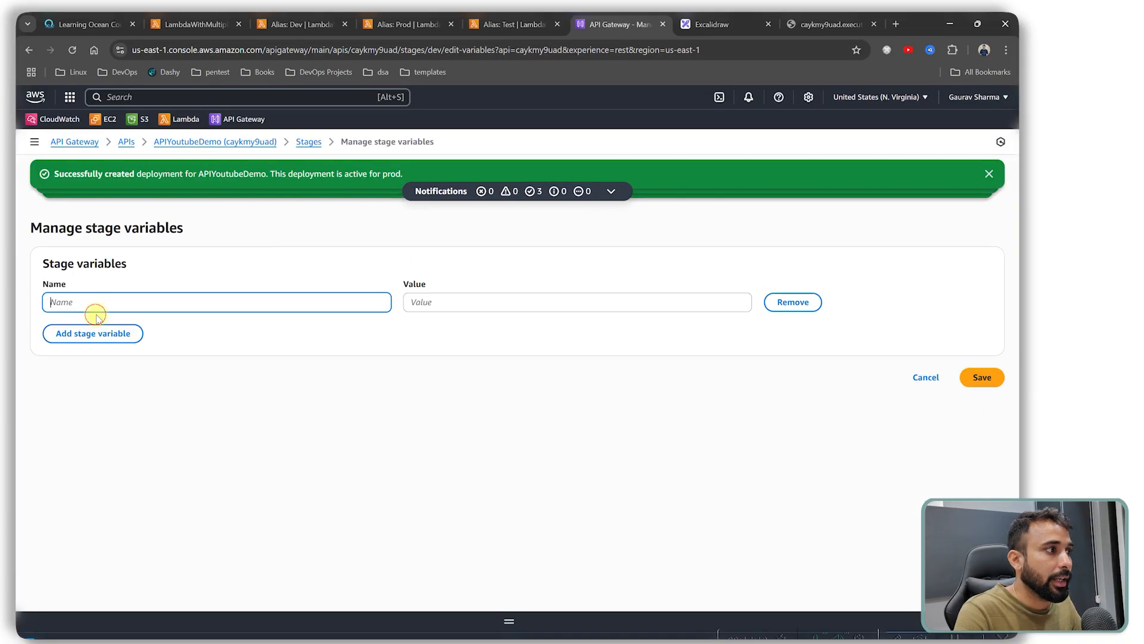
Step: Name the dev stage's variable labmdaAlias, copying the name from the Notepad notes, and set its value to Dev
click(490, 641)
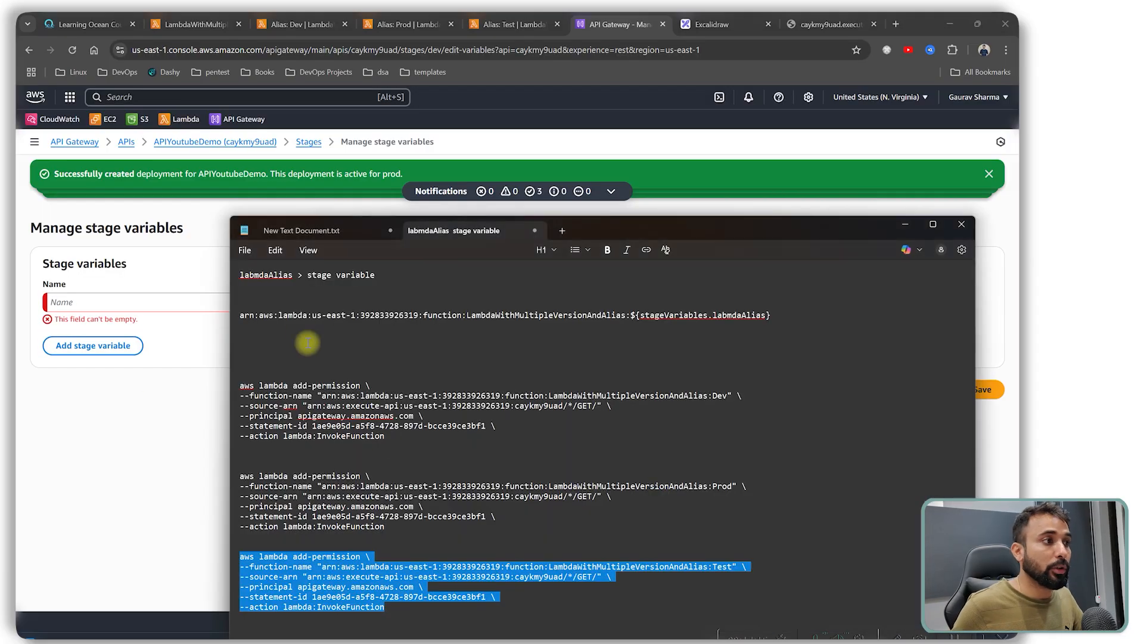
drag(598, 233, 677, 246)
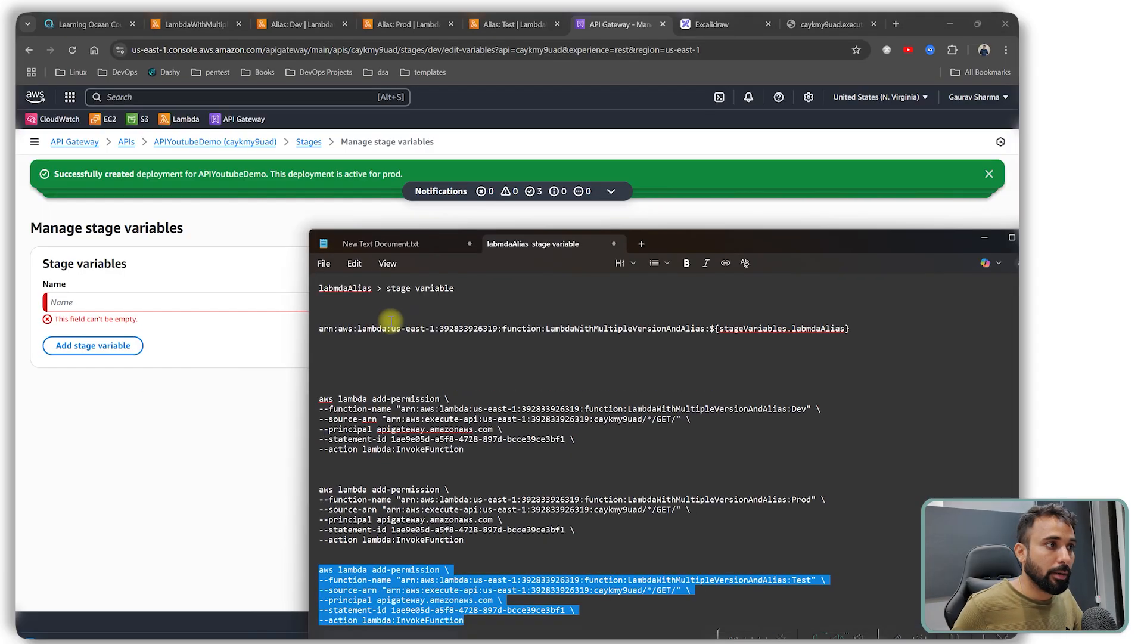
double_click(368, 292)
key(ctrl+c)
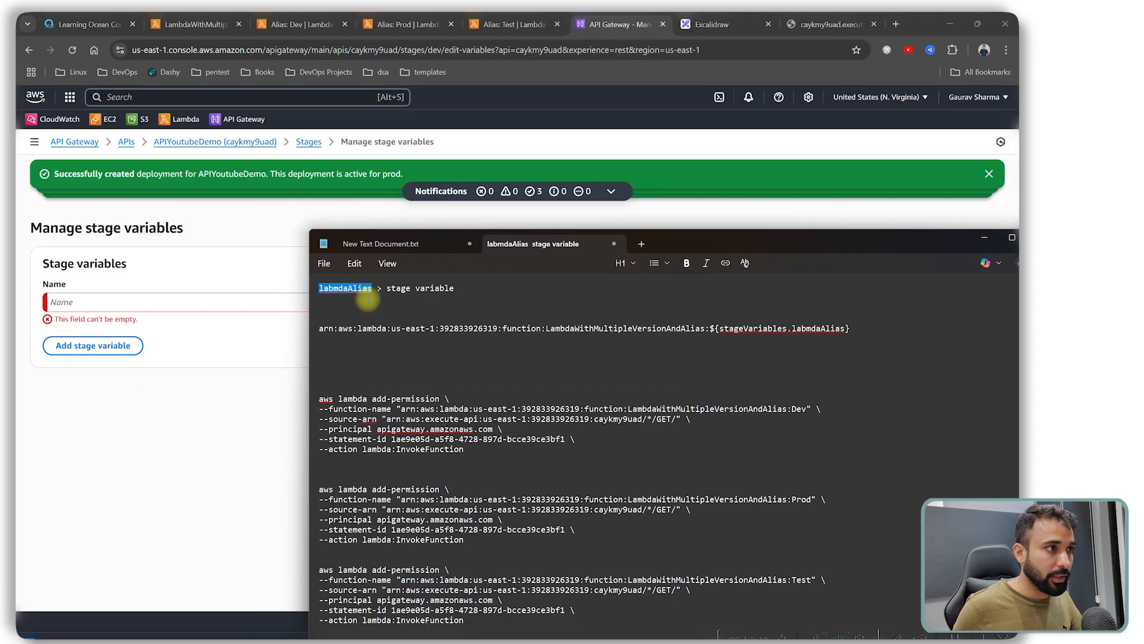
click(258, 303)
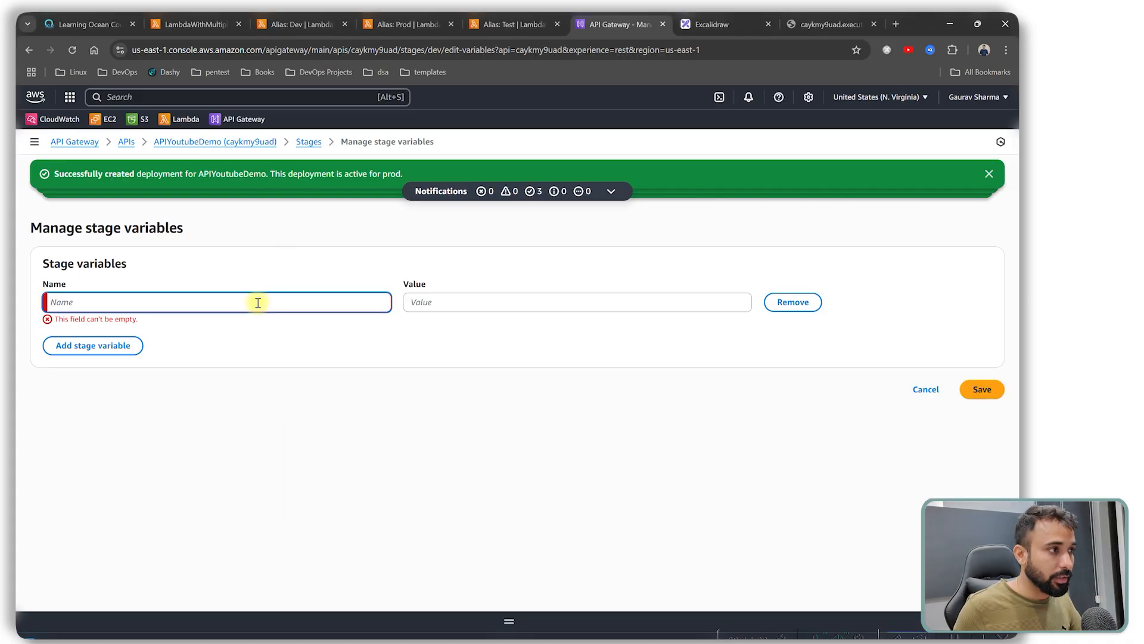
key(ctrl+v)
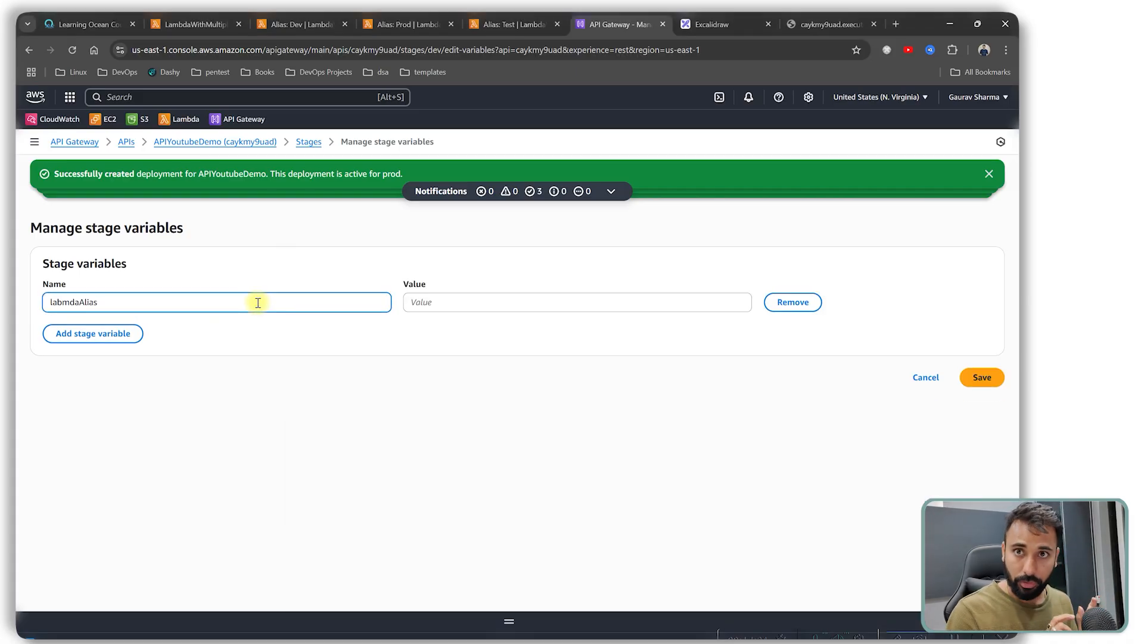
click(518, 304)
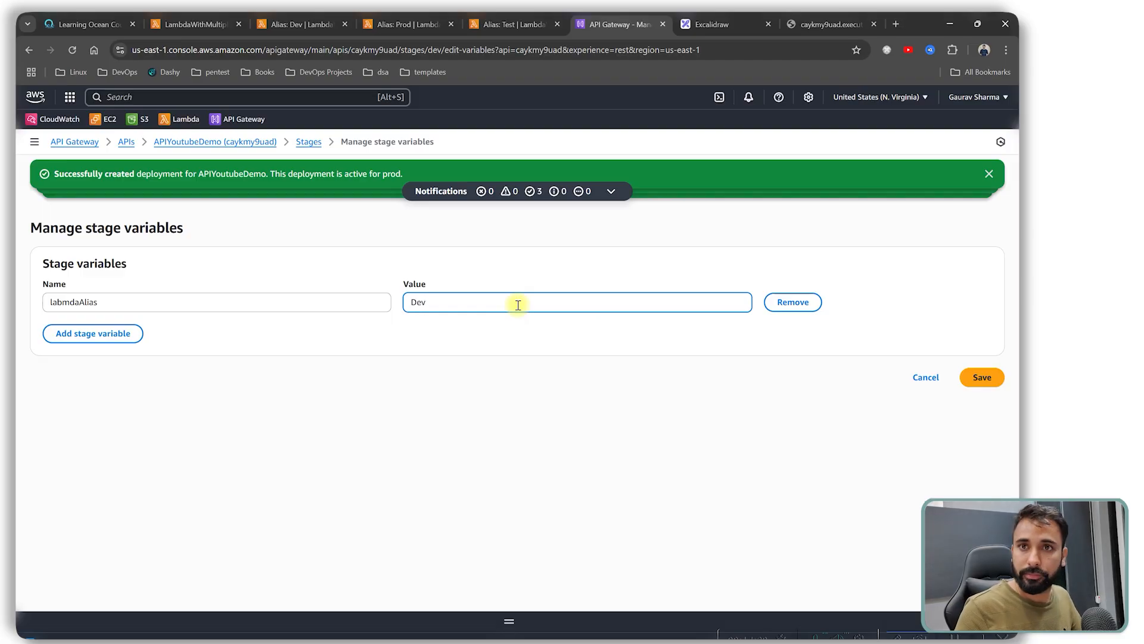
Step: In the Notepad notes, replace the ${stageVariables.labmdaAlias} placeholder ending the Lambda ARN with Dev and highlight the full ARN
drag(515, 301, 411, 302)
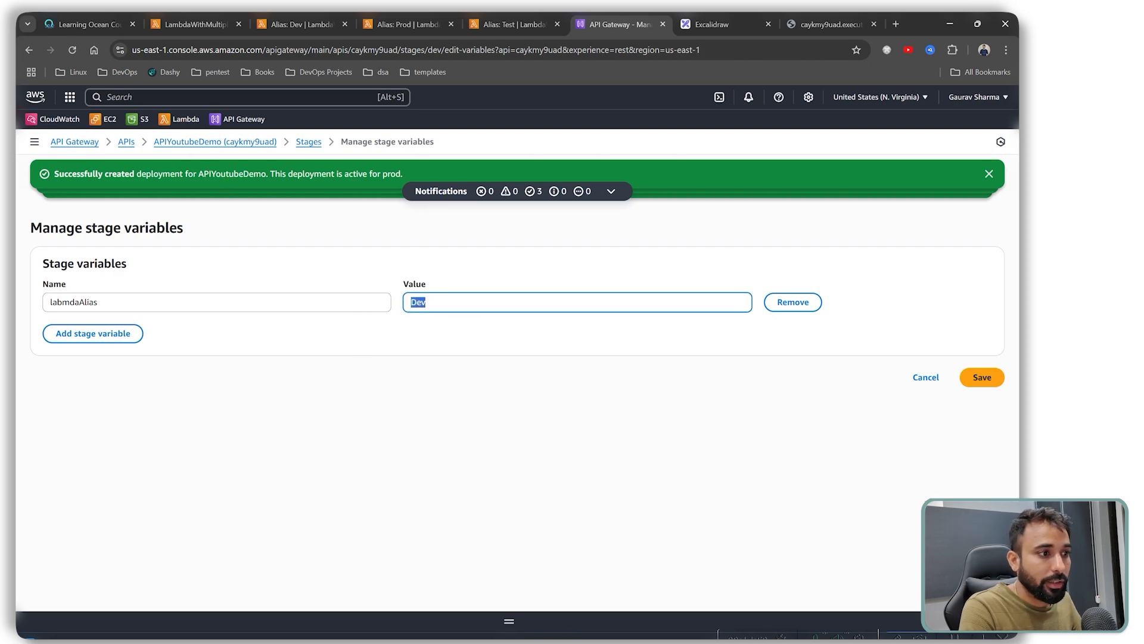
click(548, 637)
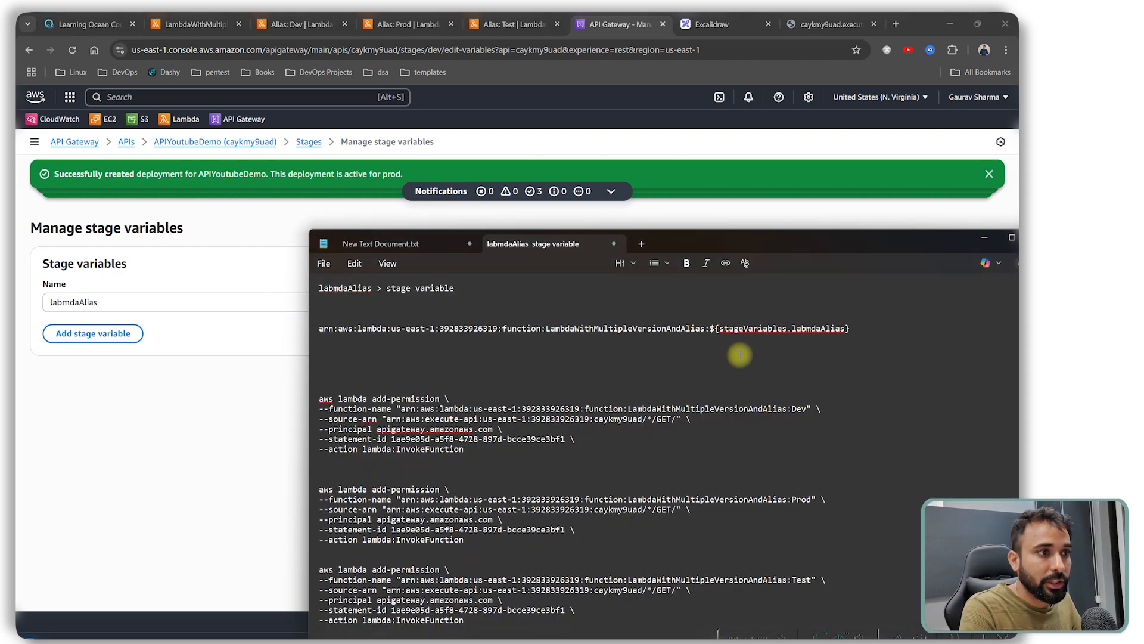
drag(715, 329, 847, 328)
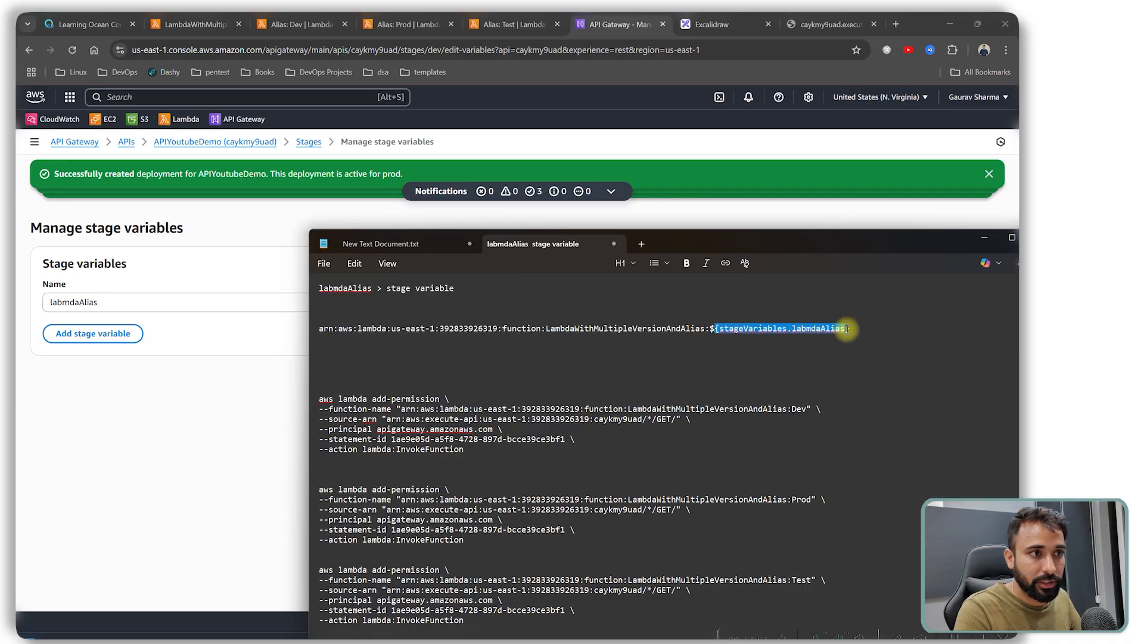
drag(809, 240, 783, 354)
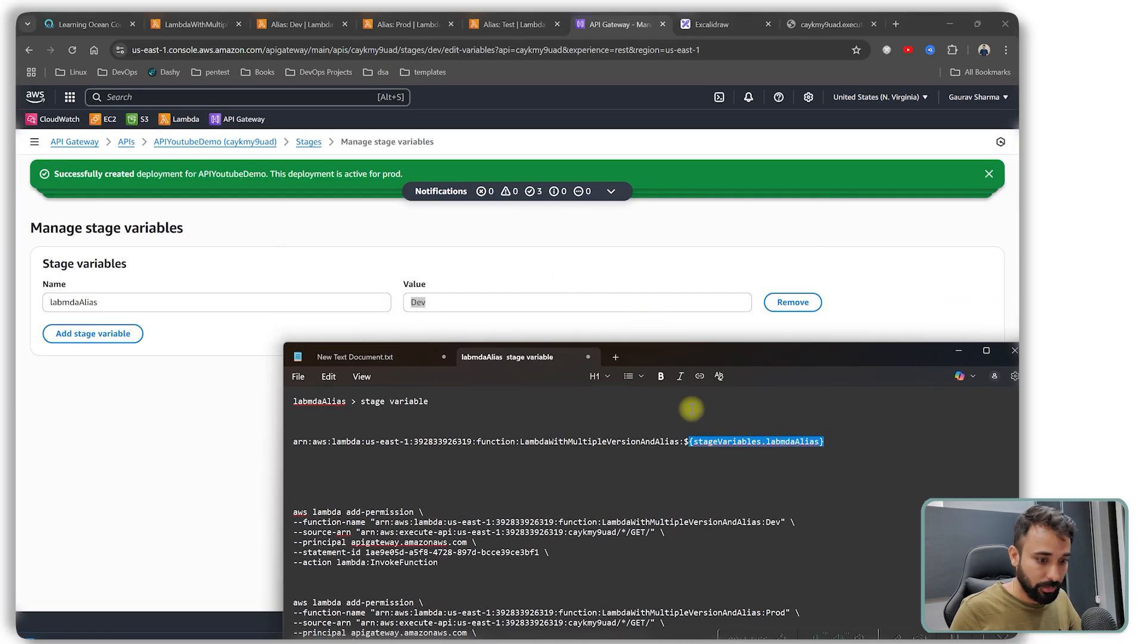
key(BackSpace)
key(BackSpace)
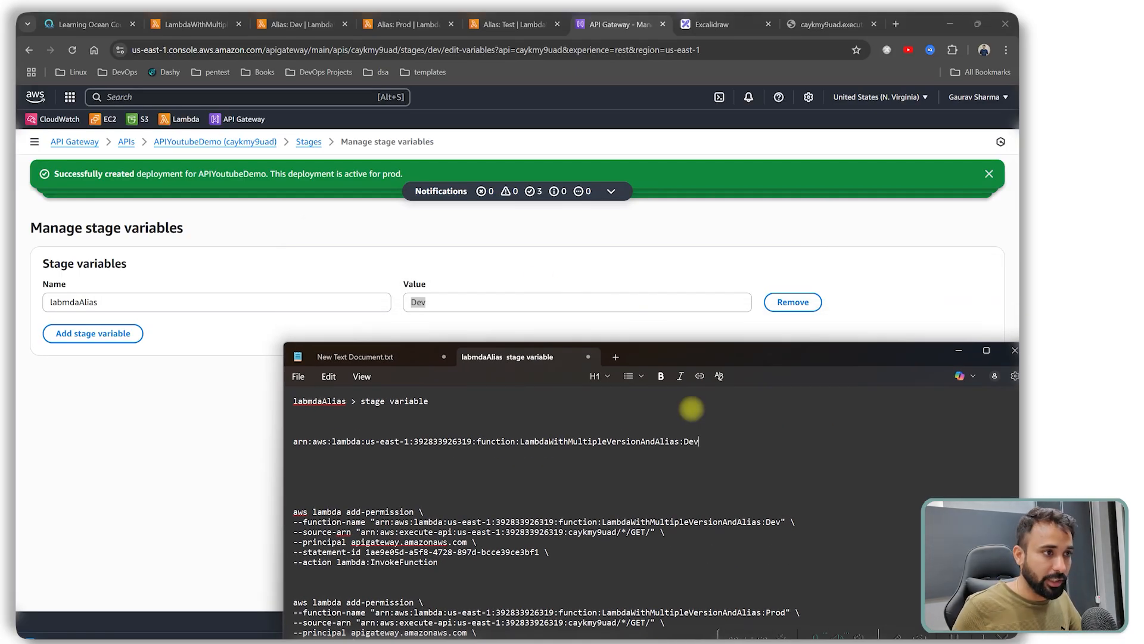
drag(702, 441, 295, 441)
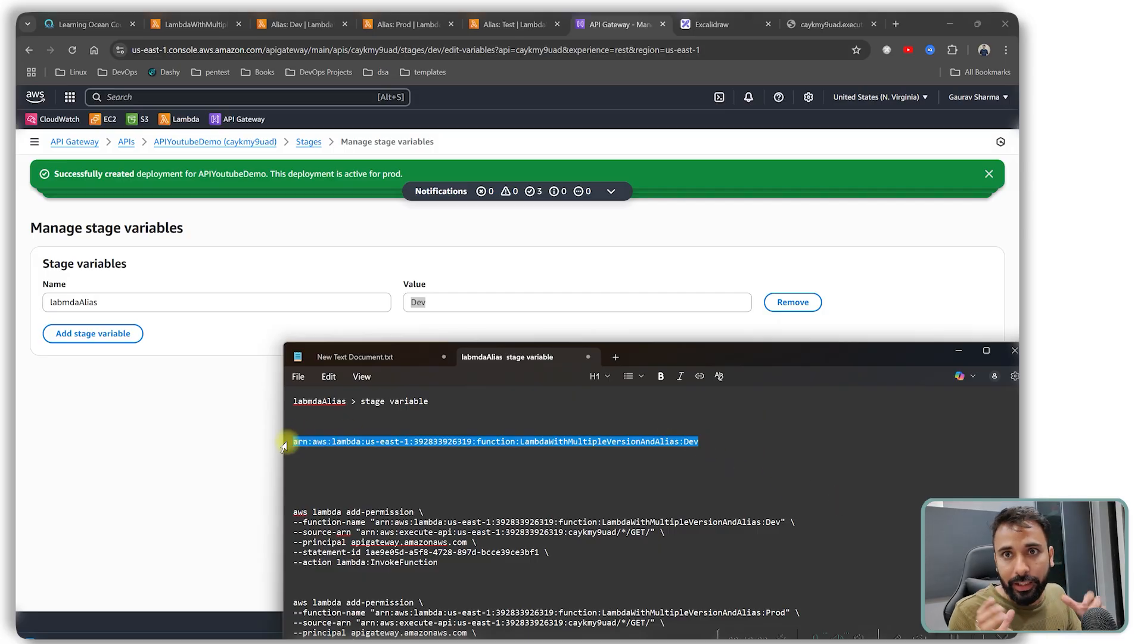
Step: Return to API Gateway in the browser, save the dev stage's variables and dismiss the stacked notifications
click(48, 334)
click(980, 377)
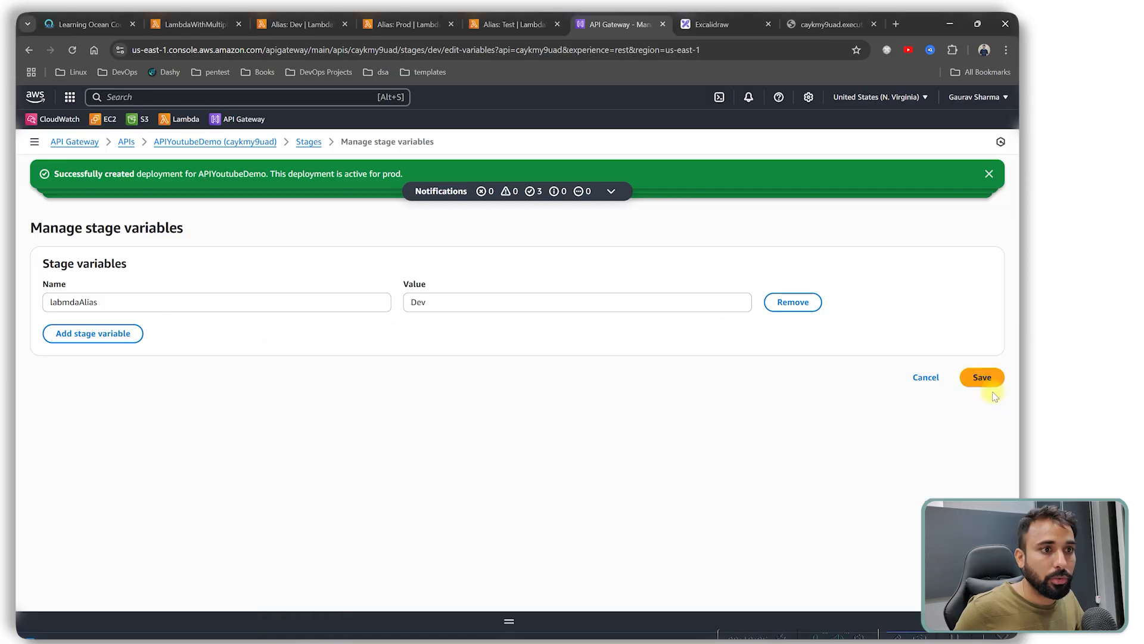
click(980, 172)
click(980, 173)
click(979, 173)
click(978, 172)
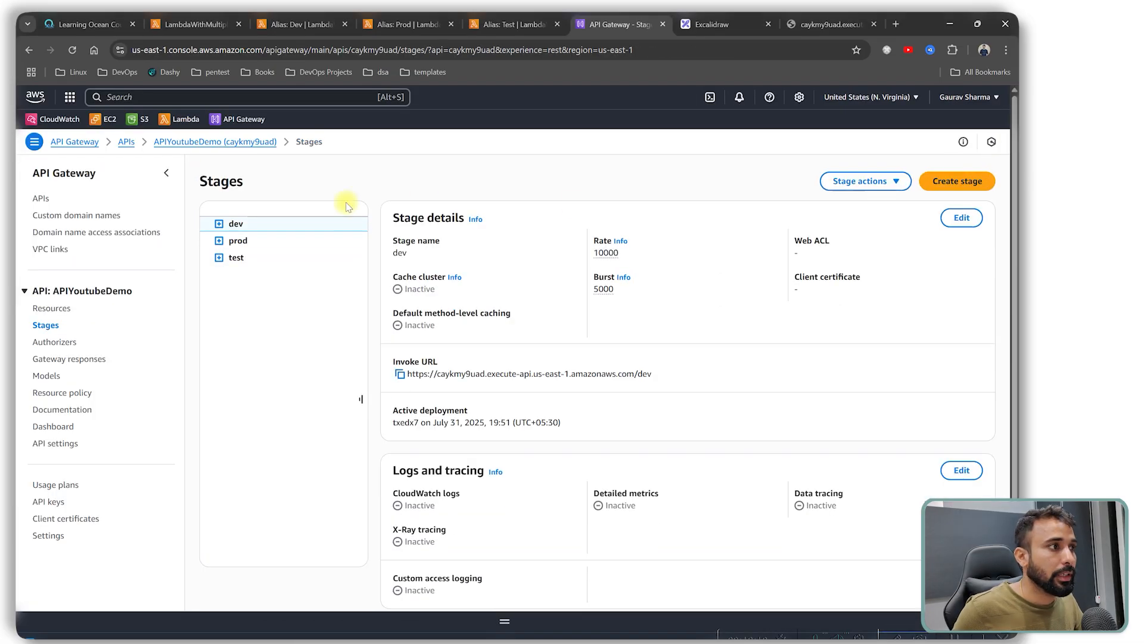
Step: Add the stage variable labmdaAlias with the value Prod to the prod stage and save it
click(238, 241)
scroll(411, 388, down, 3)
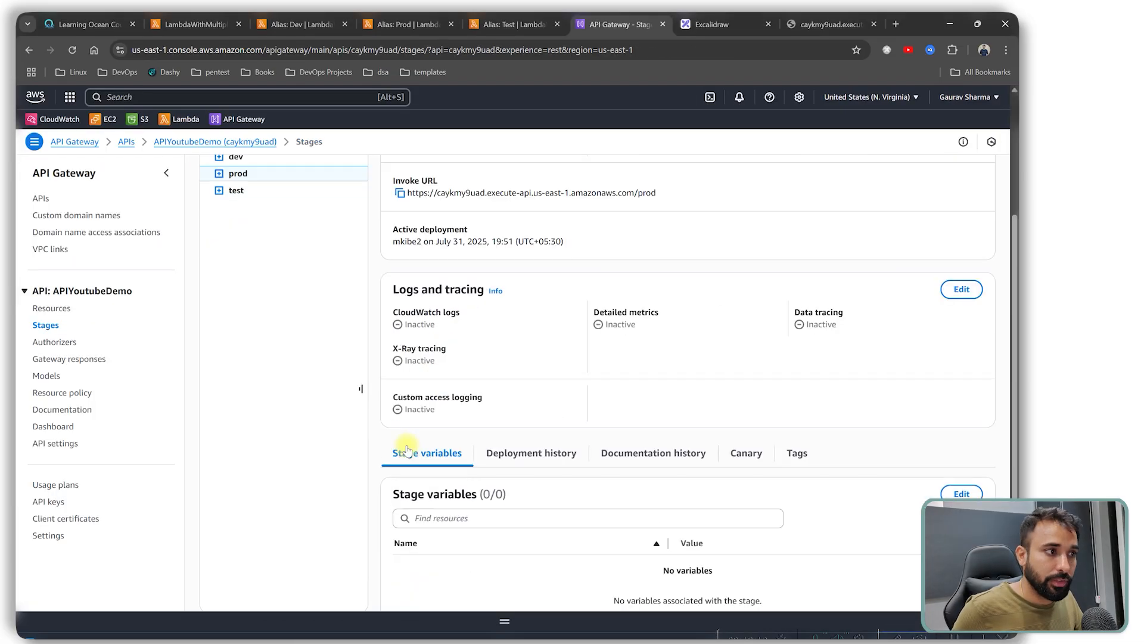
click(958, 492)
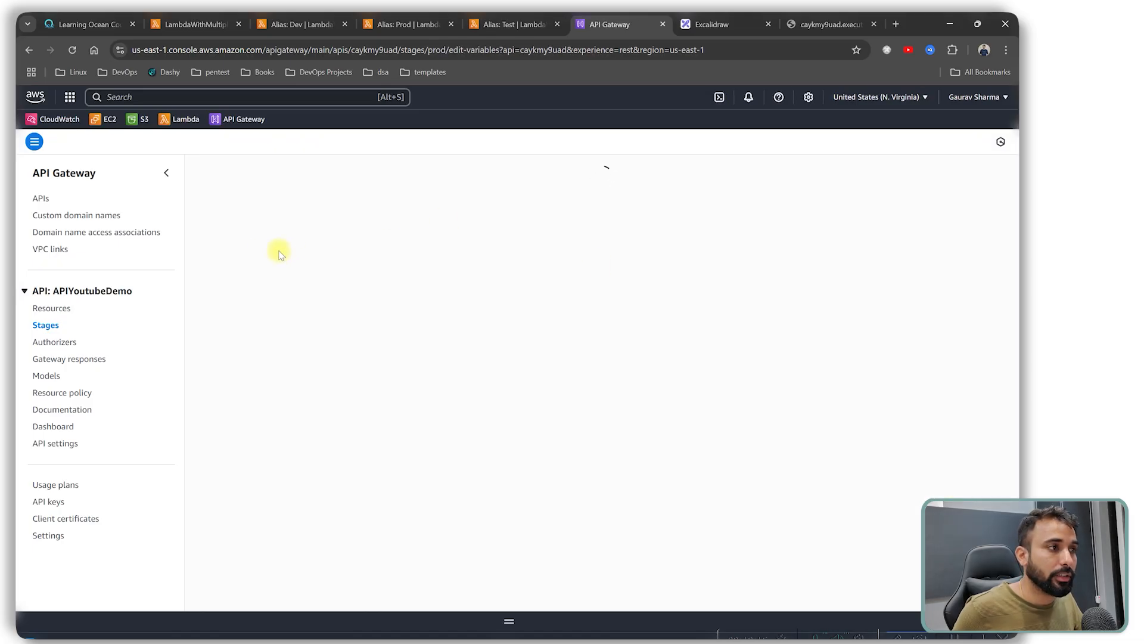
key(alt+Tab)
click(79, 264)
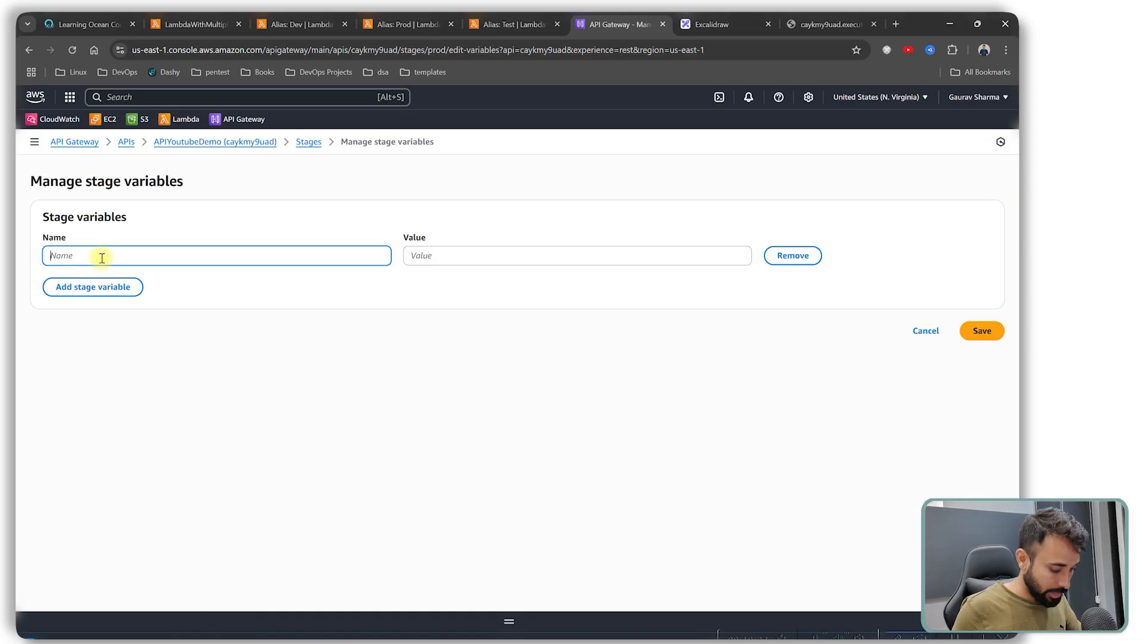
click(474, 255)
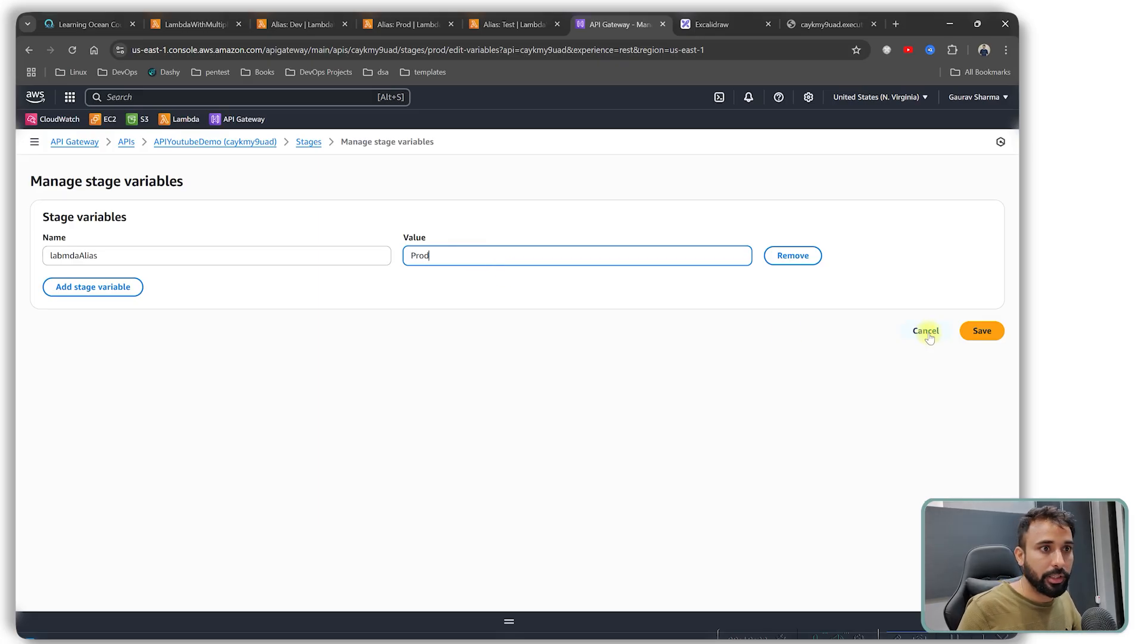
click(981, 330)
Step: Review the stage variables of the prod and dev stages, checking the alias value set for prod
scroll(298, 329, down, 2)
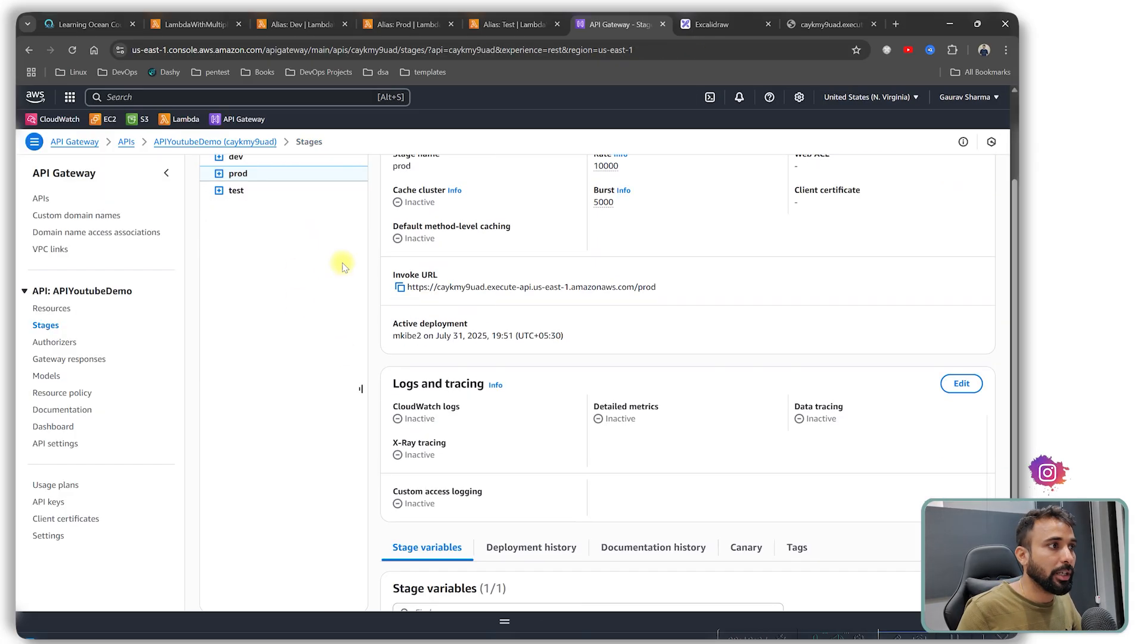
scroll(257, 230, up, 1)
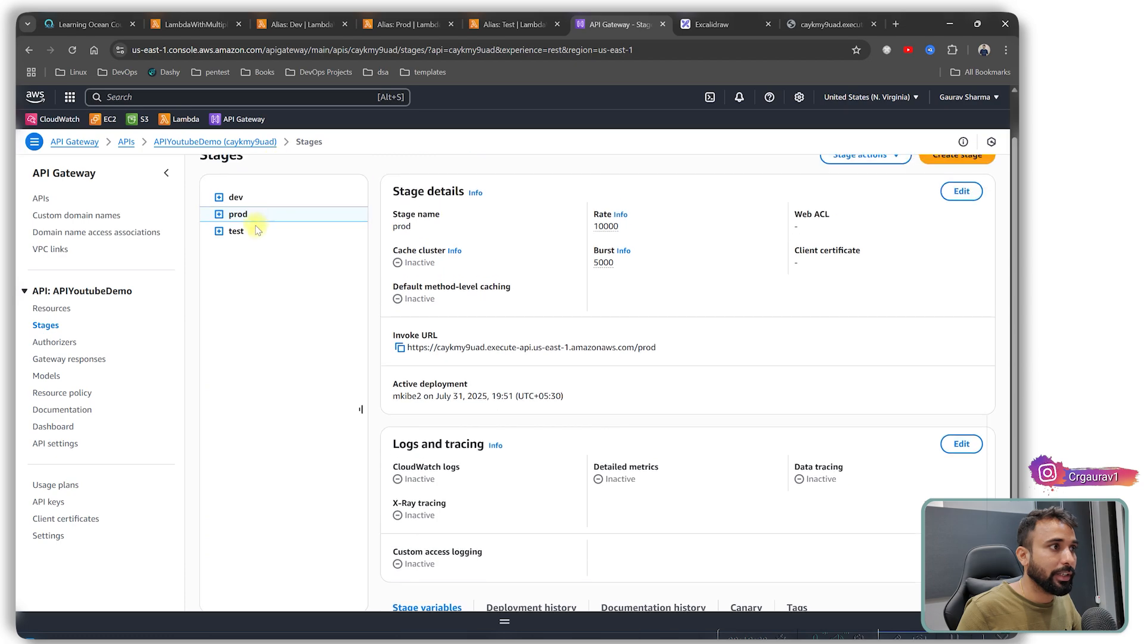
click(258, 197)
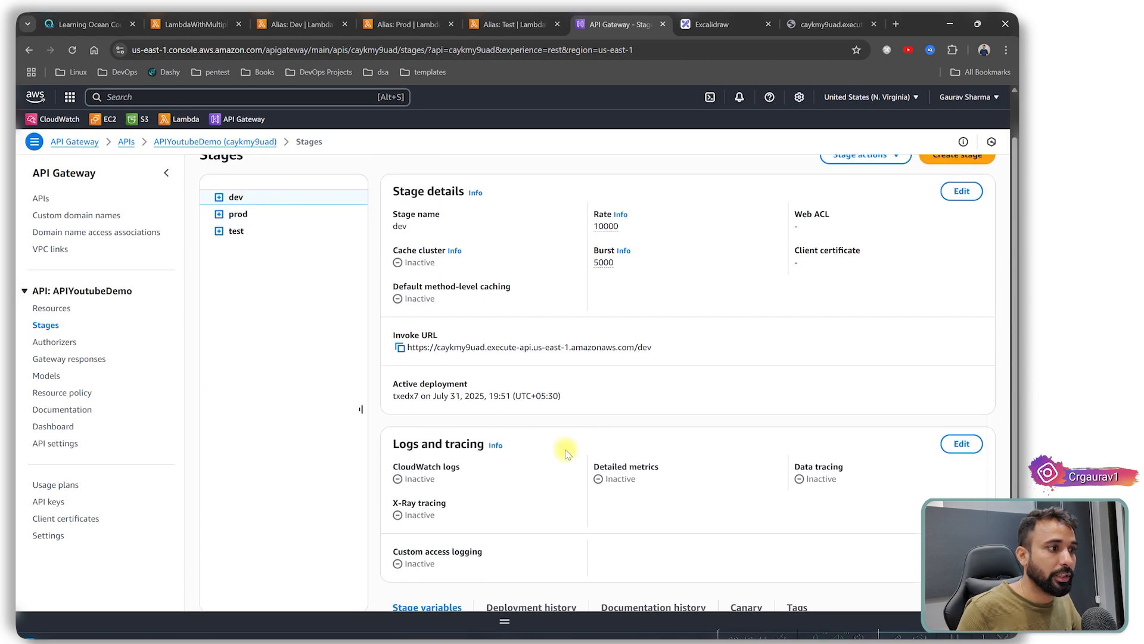
scroll(486, 508, down, 3)
scroll(233, 243, up, 4)
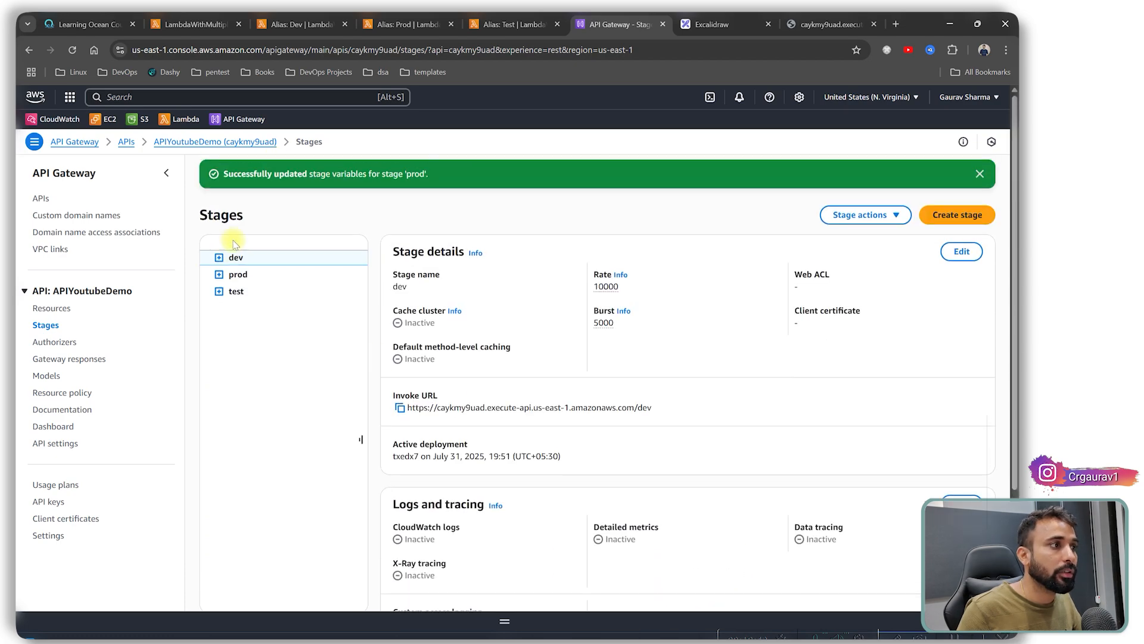
click(264, 276)
scroll(685, 536, down, 4)
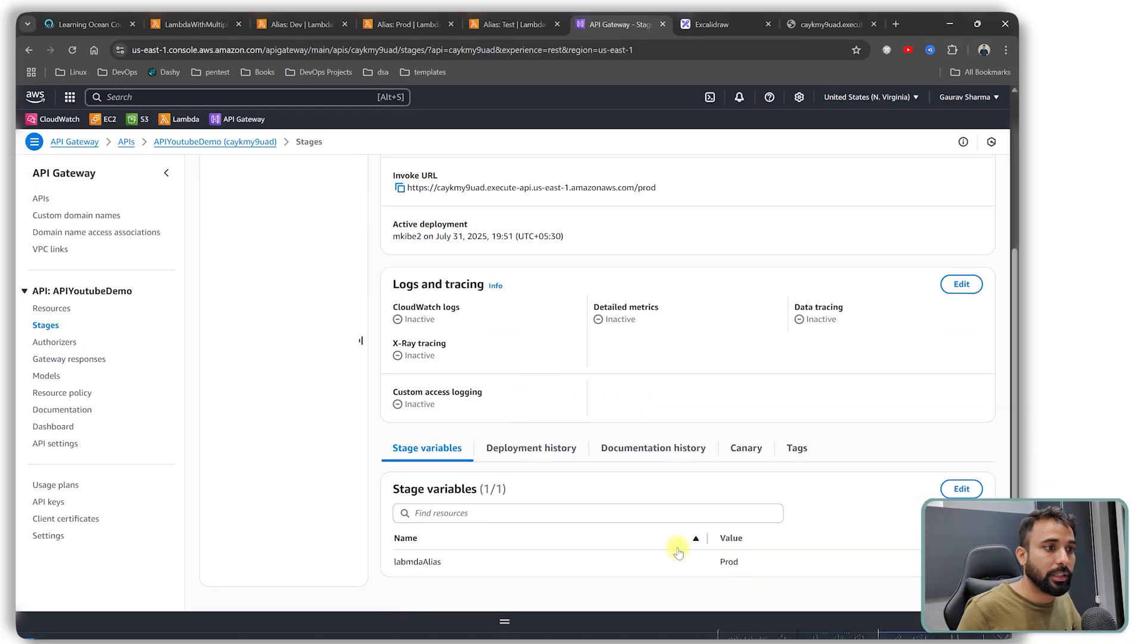
drag(717, 562, 736, 562)
scroll(455, 340, up, 4)
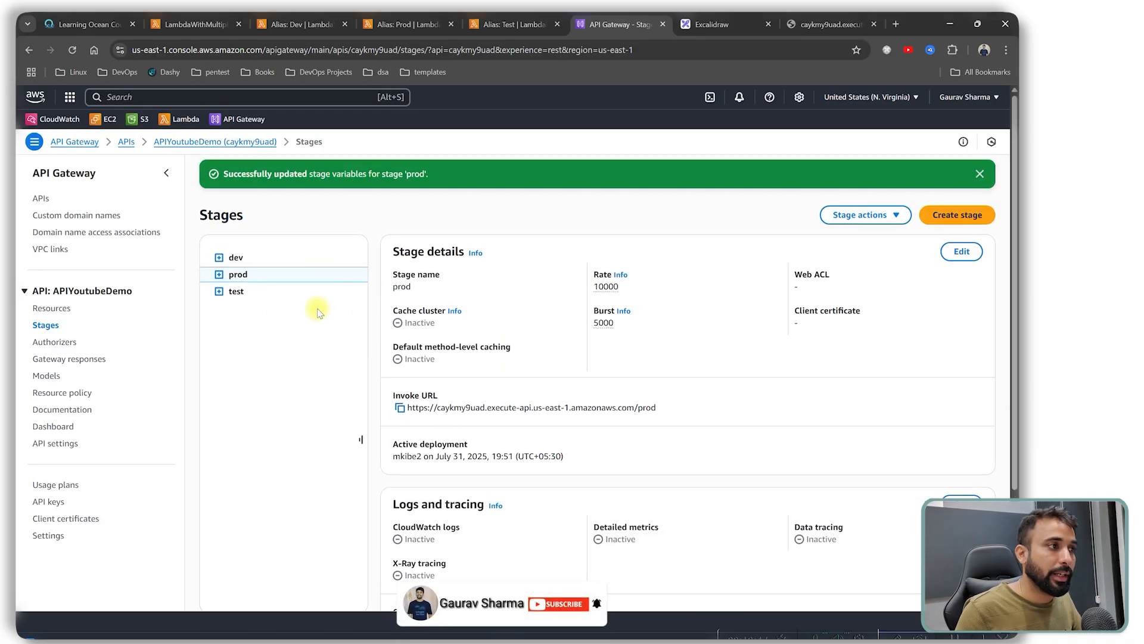
Step: Add the stage variable labmdaAlias with the value Test to the test stage and save it
click(237, 293)
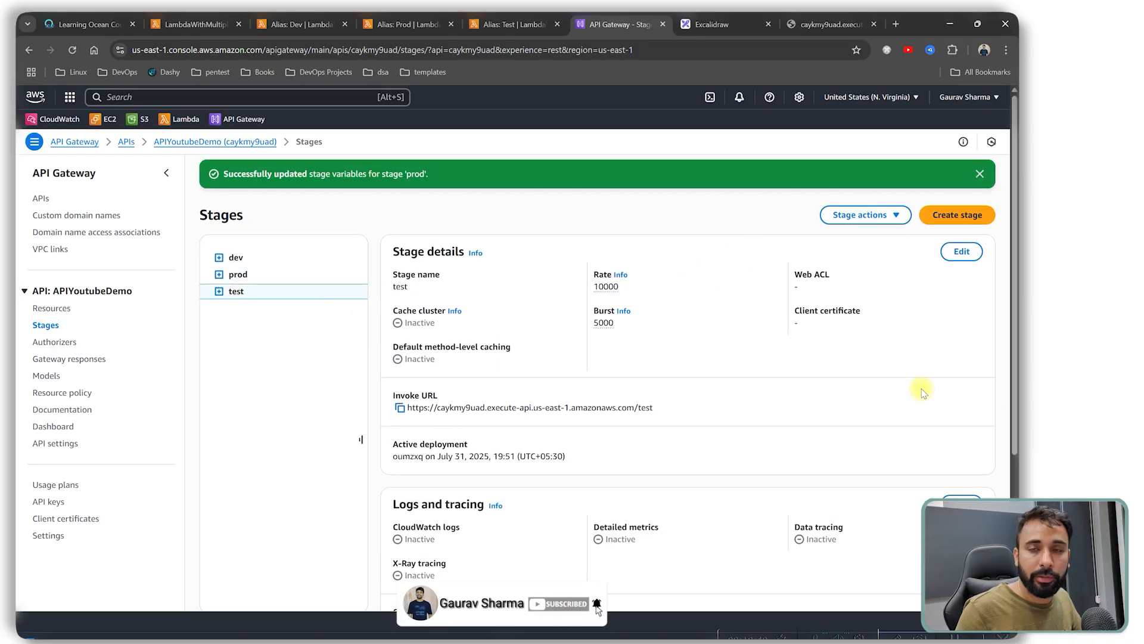
scroll(921, 387, down, 5)
click(961, 411)
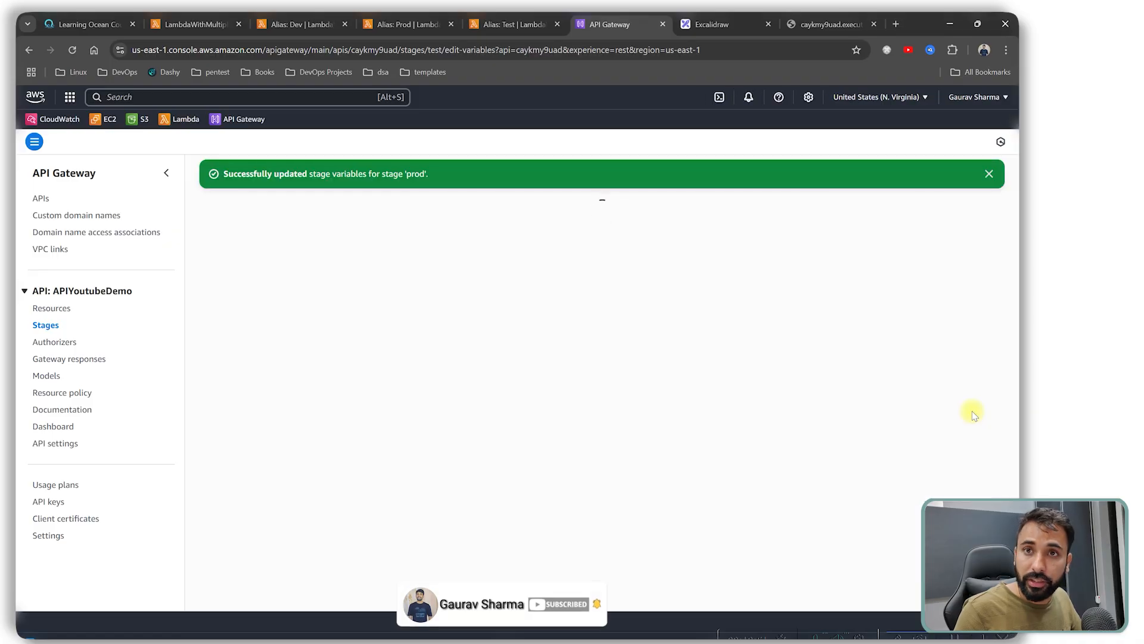
click(115, 298)
text(labmdaAlias)
click(439, 288)
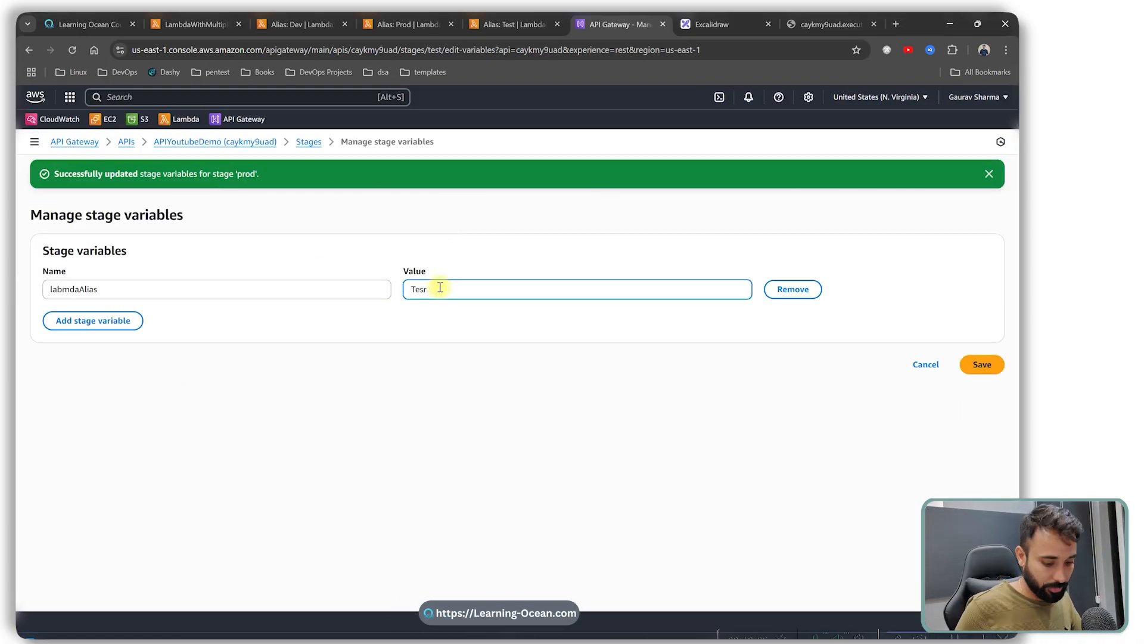
text(Test)
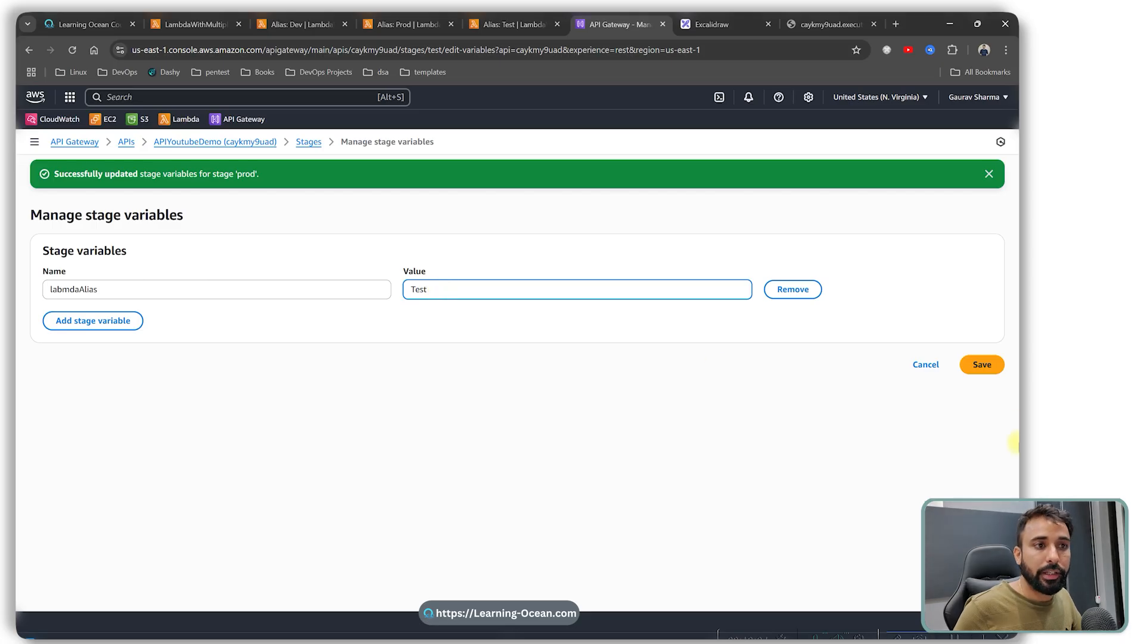
click(981, 369)
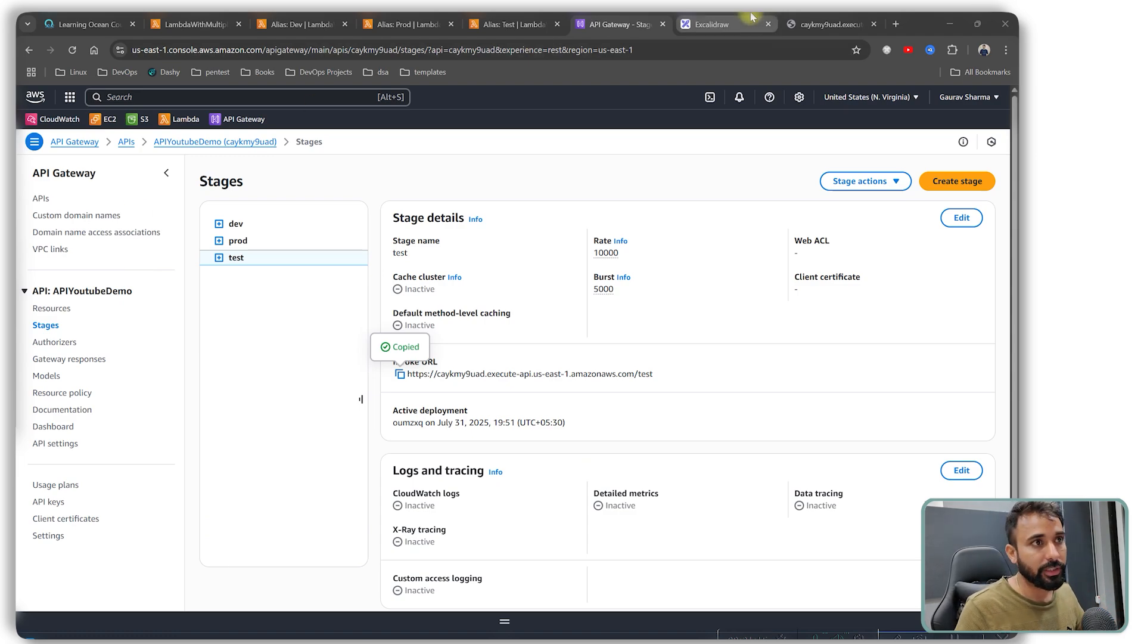
Step: Request the API's /prod/ endpoint again and compare its response body with the stage-to-alias diagram in Excalidraw
click(830, 23)
double_click(337, 50)
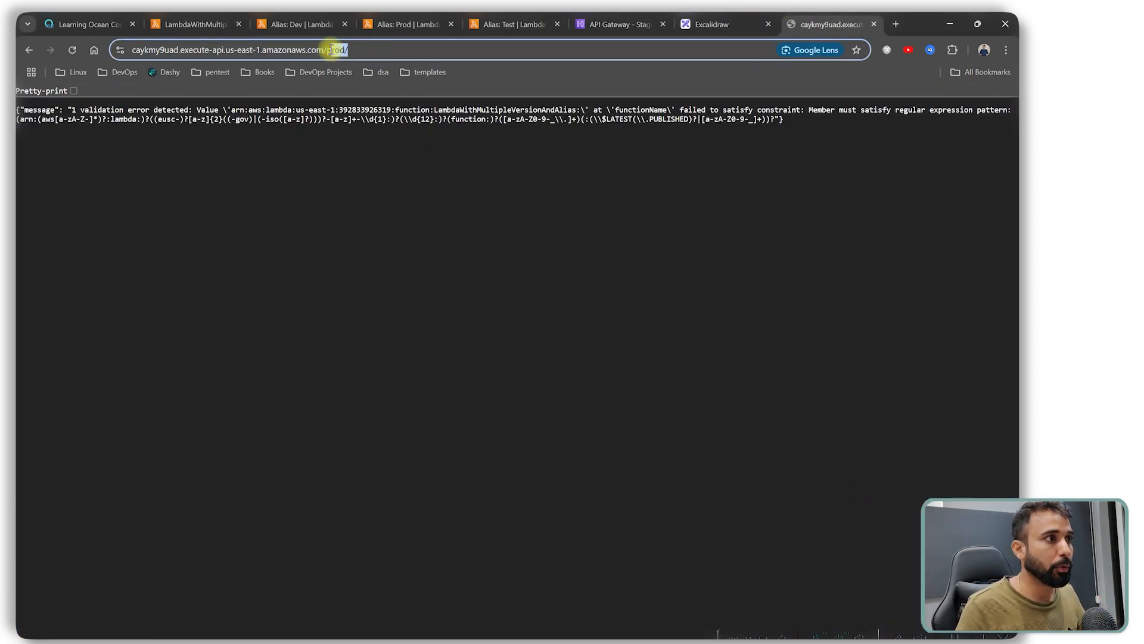
click(291, 174)
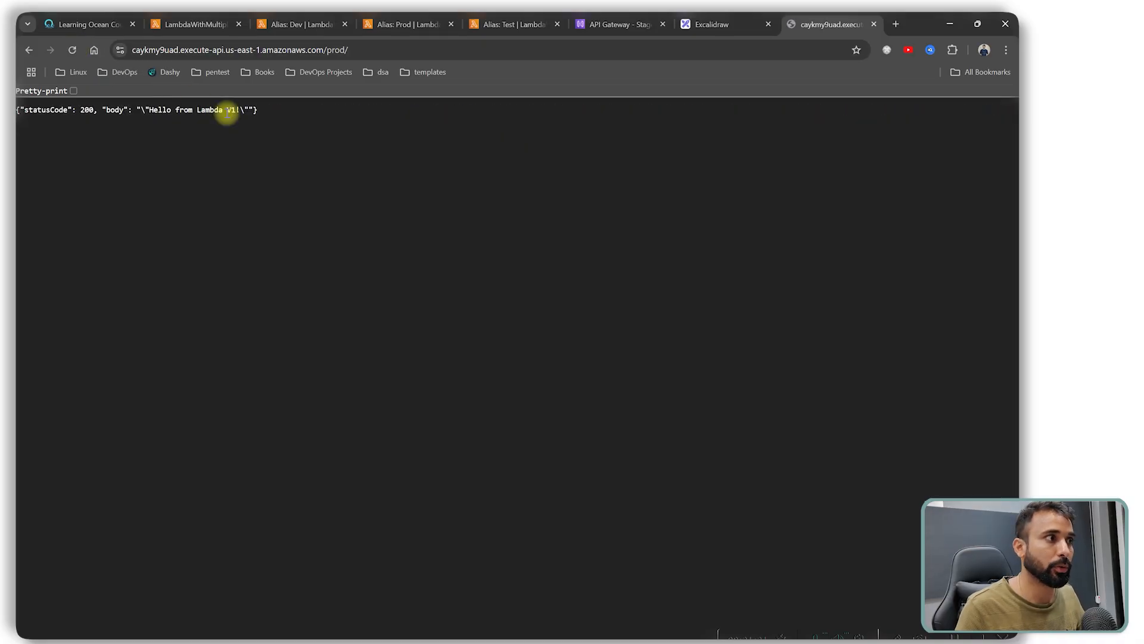
drag(268, 112, 106, 113)
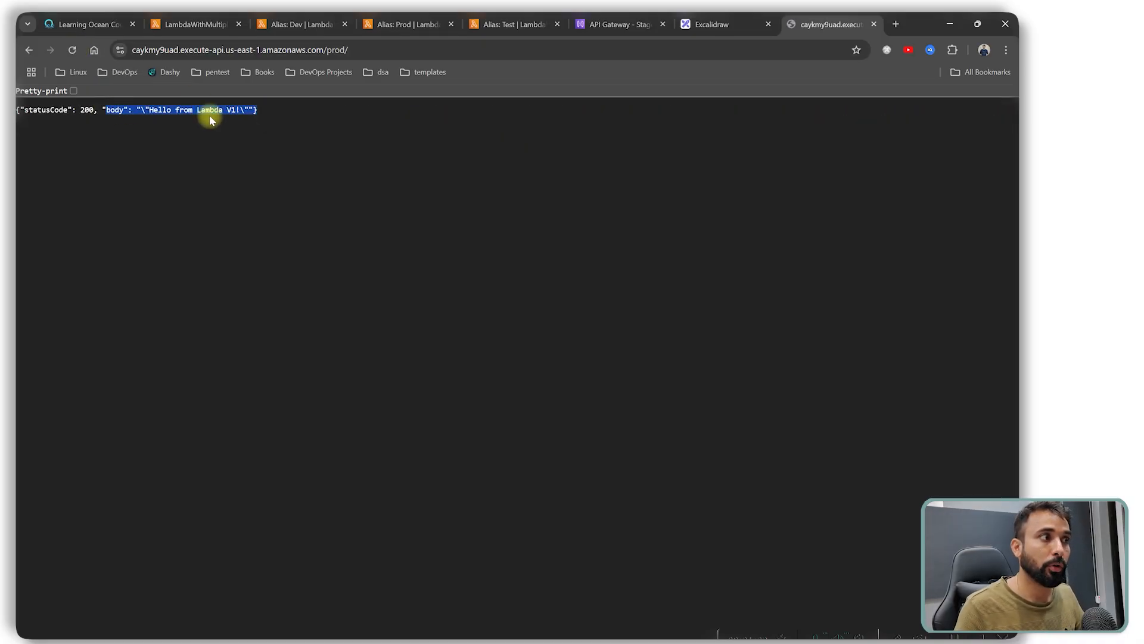
click(596, 27)
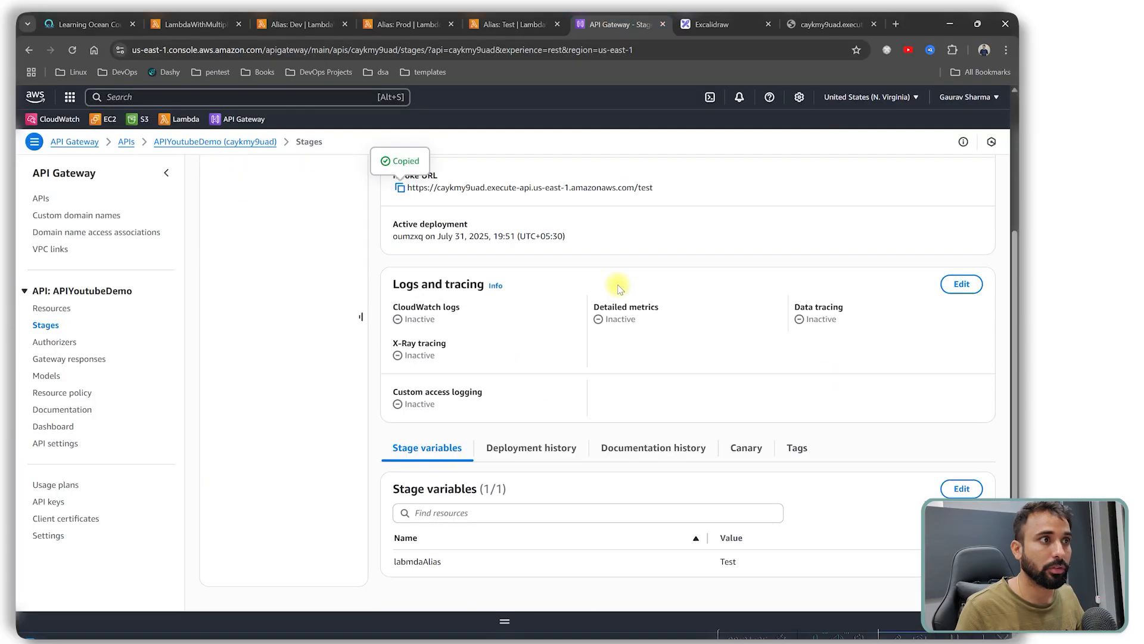
click(712, 27)
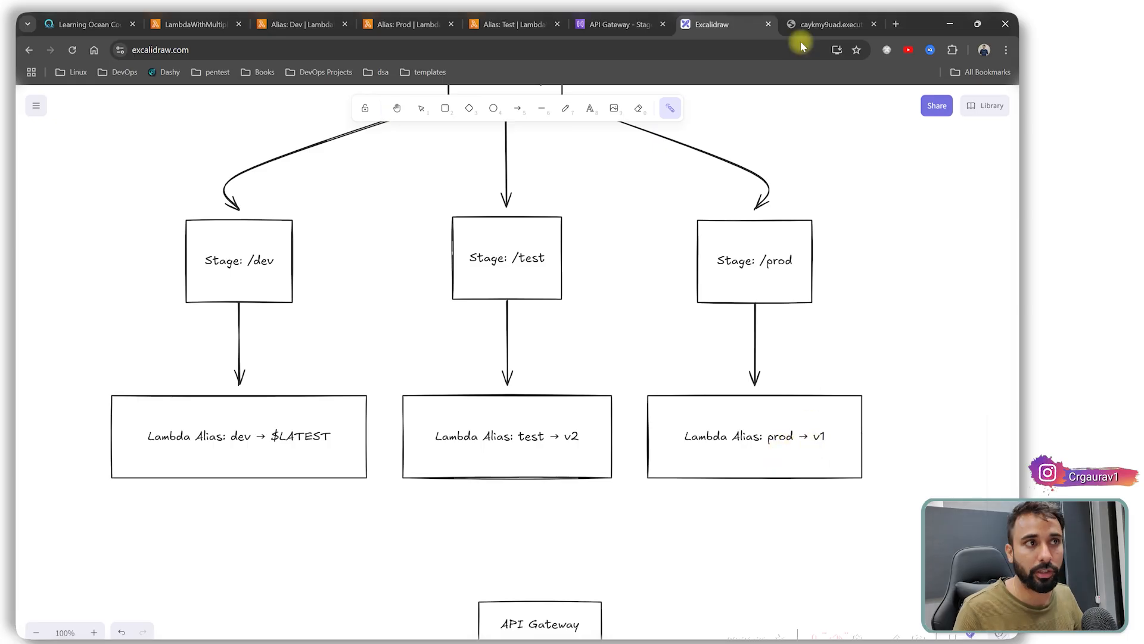
Step: Request the API's /test/ endpoint in the browser and examine the body of its response
click(831, 24)
click(329, 49)
click(328, 49)
double_click(328, 49)
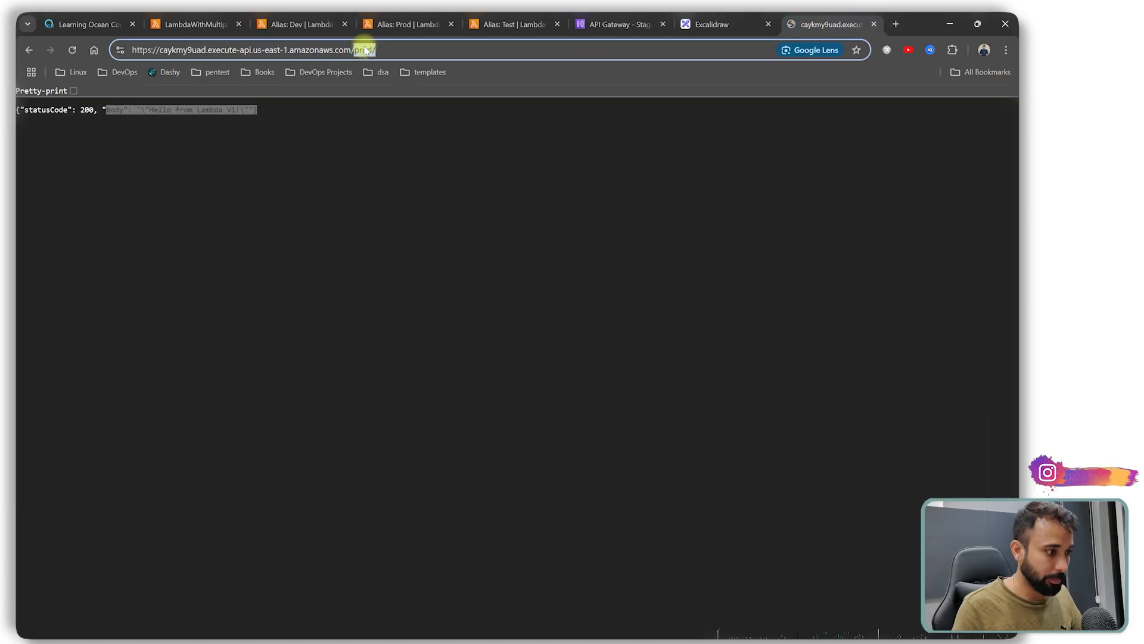
text(test)
key(Return)
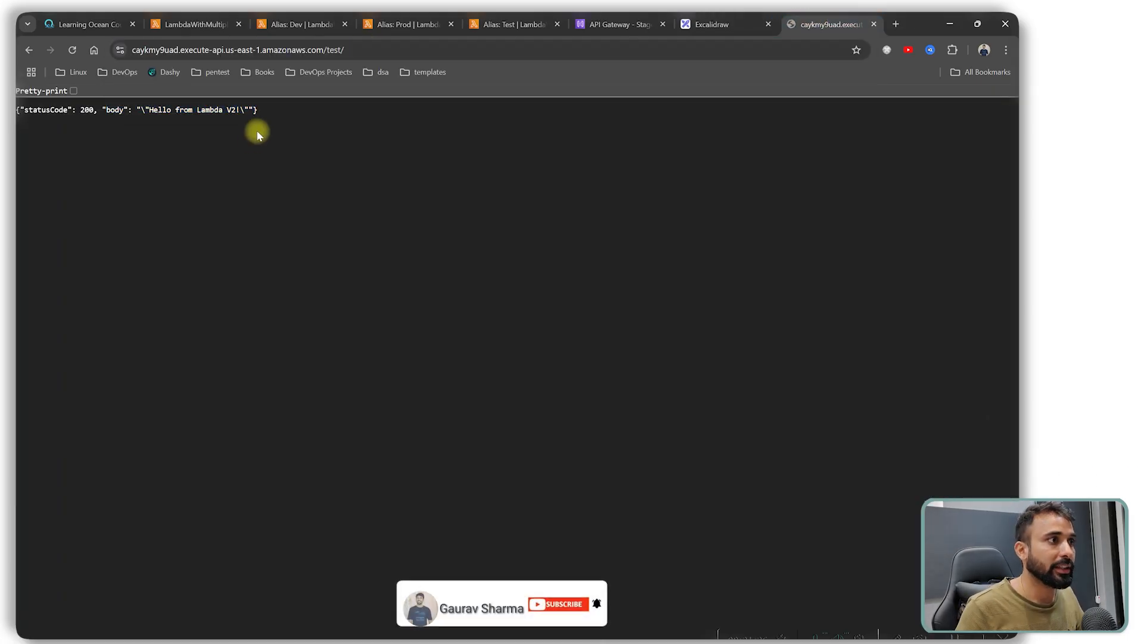
drag(249, 109, 111, 110)
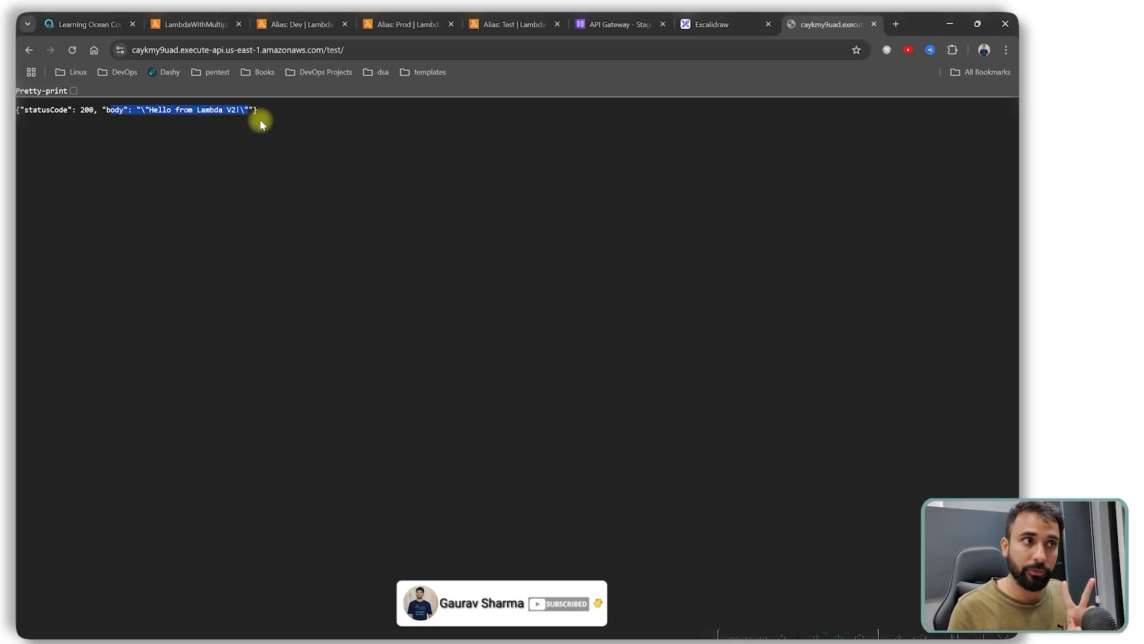
Step: Request the API's /dev/ endpoint to check which Lambda version answers
double_click(331, 49)
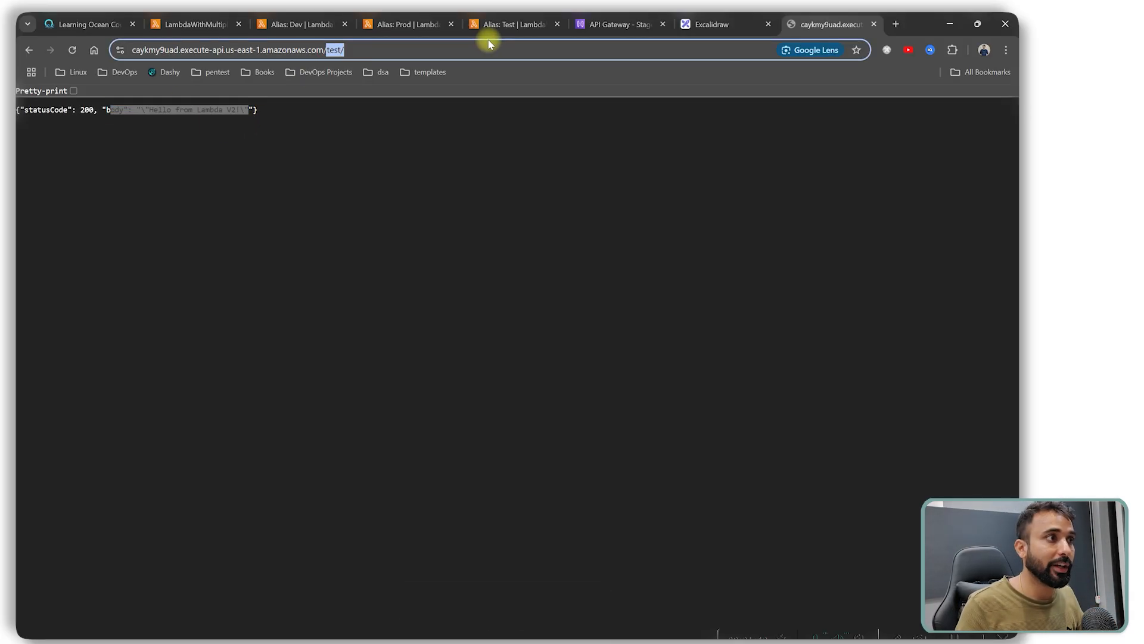
text(dev/)
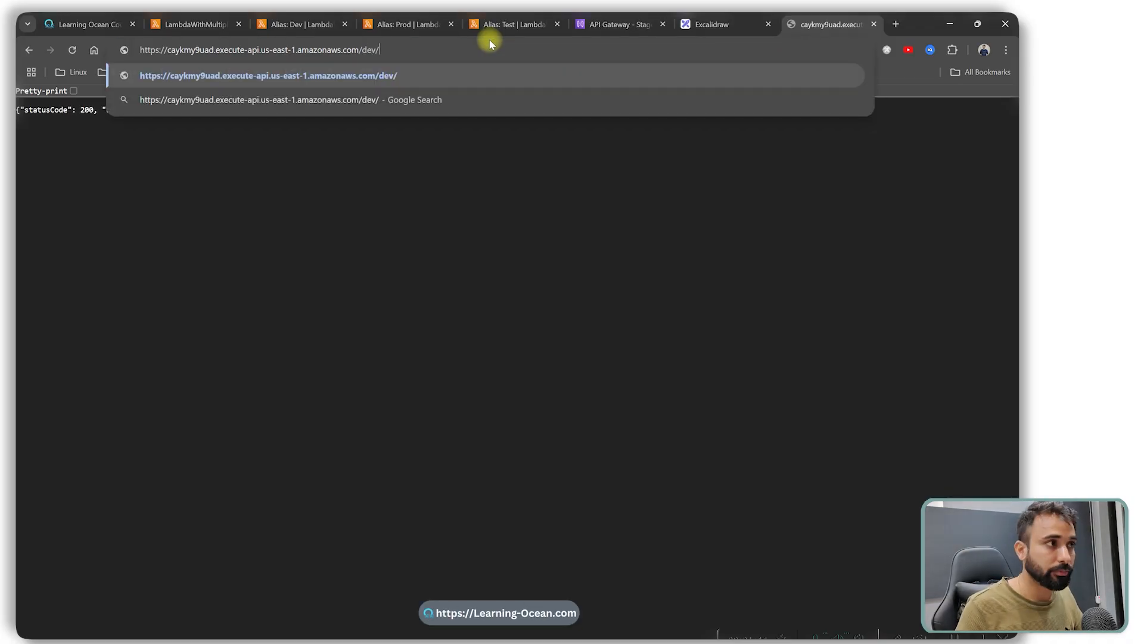
key(Return)
Step: Review the stage-to-alias diagram and the weighted prod traffic diagram in Excalidraw
click(737, 23)
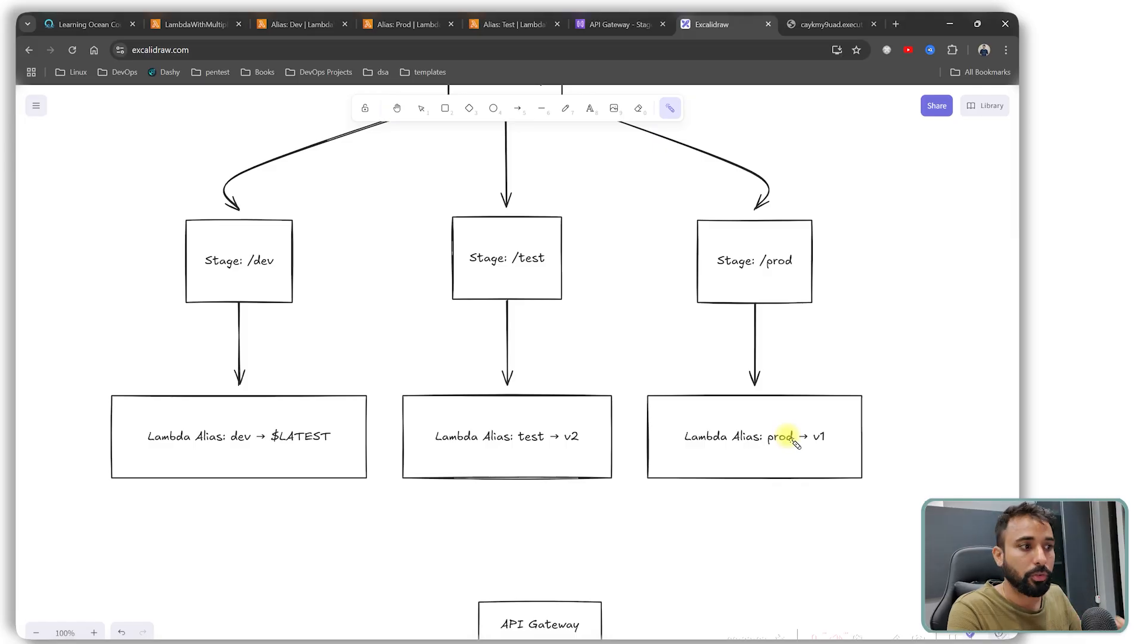
scroll(691, 332, down, 6)
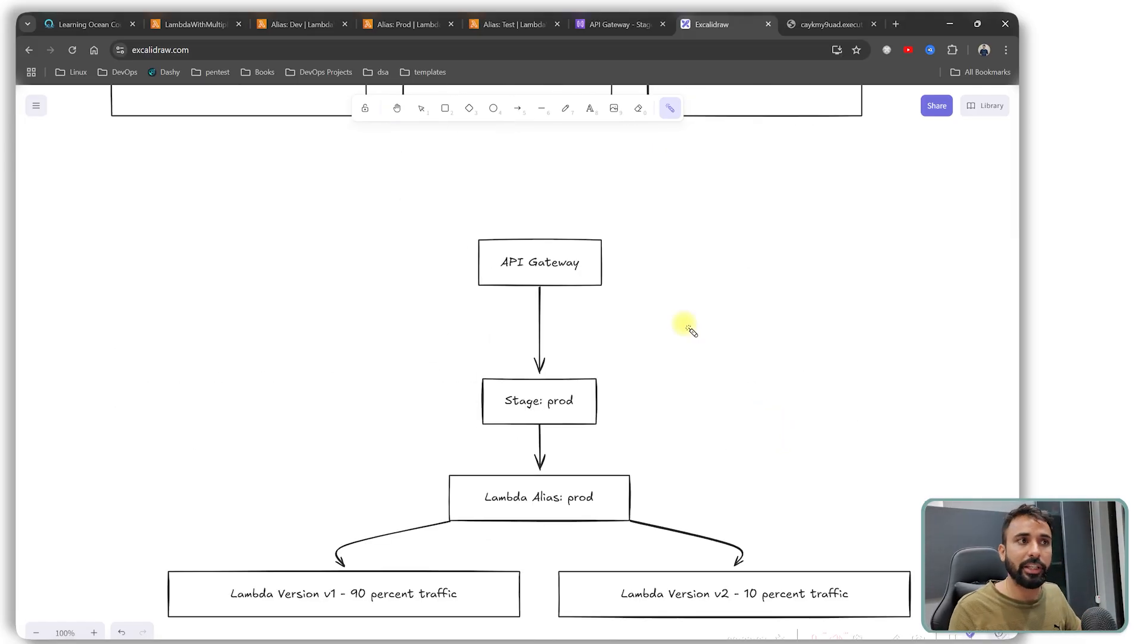
scroll(691, 262, up, 5)
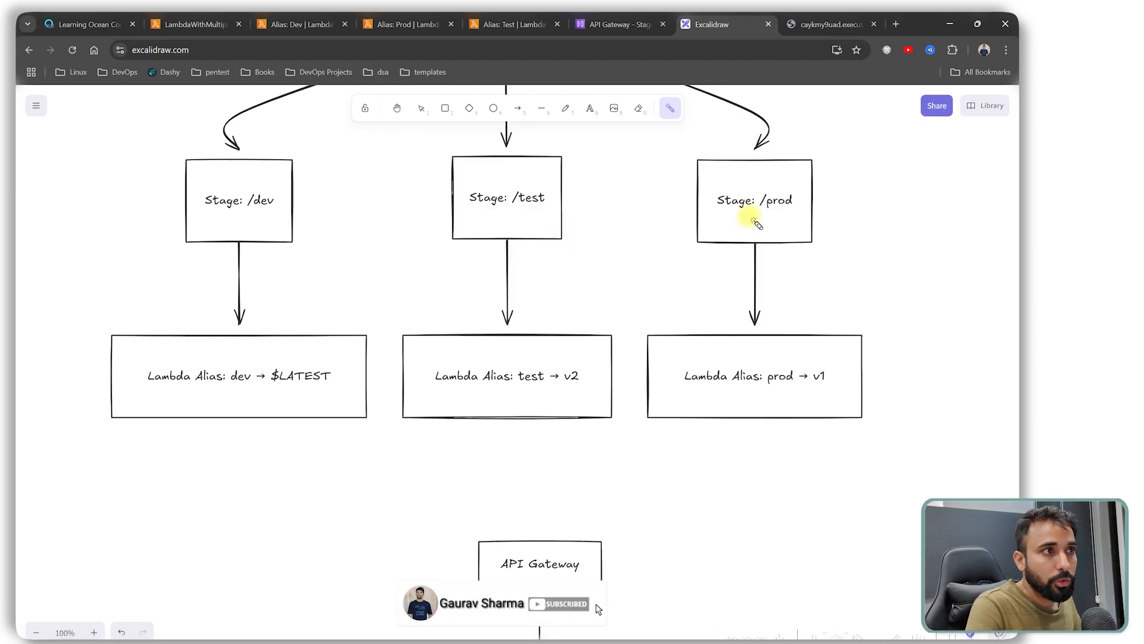
Step: Request the API's /prod/ endpoint and reload it repeatedly to check which Lambda version answers
click(831, 24)
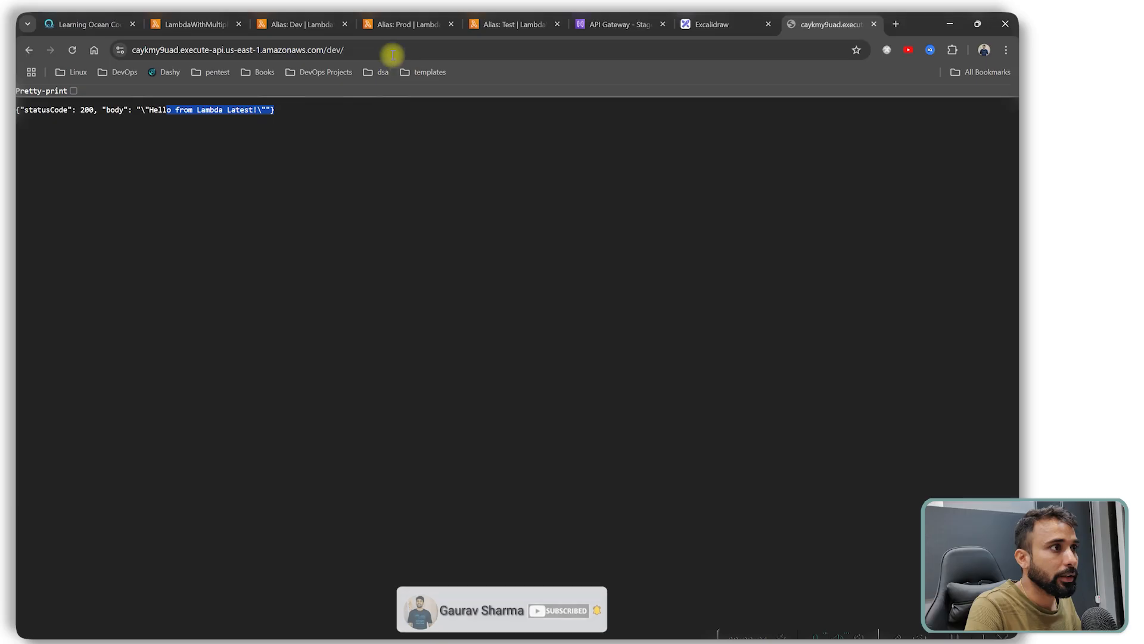
drag(332, 49, 394, 50)
key(BackSpace)
key(BackSpace)
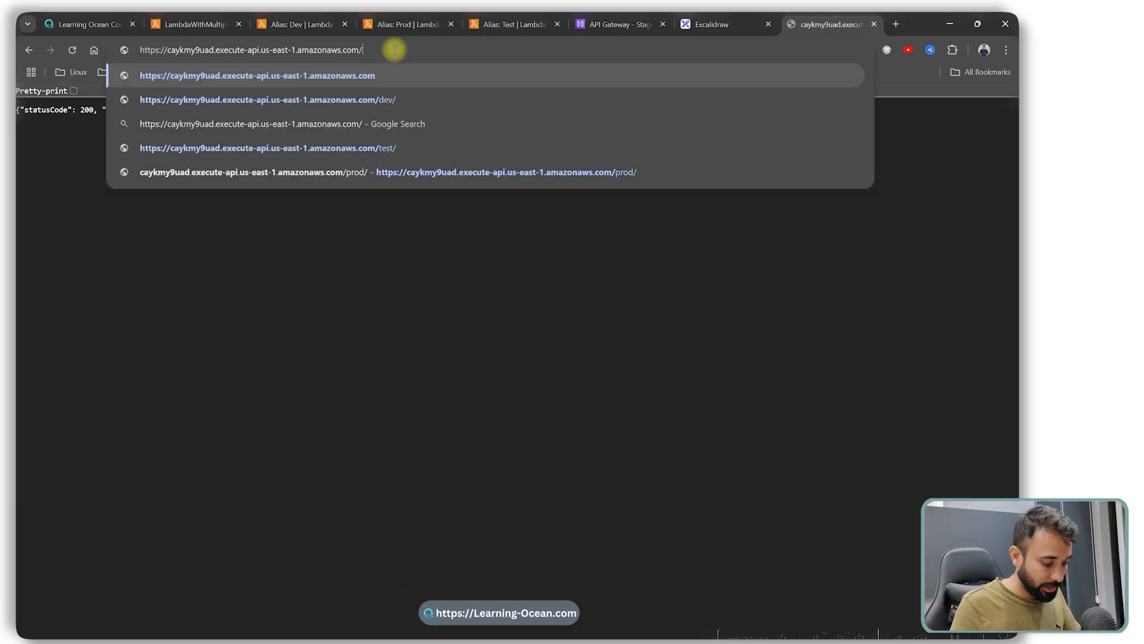
text(prod/)
key(Return)
click(70, 52)
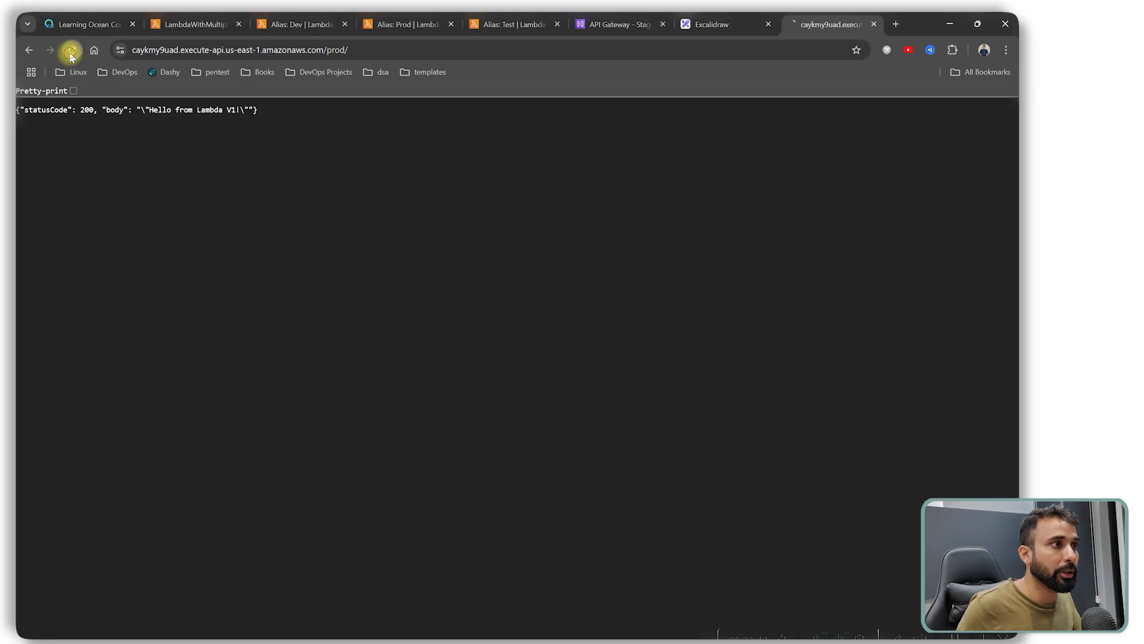
click(70, 53)
click(71, 54)
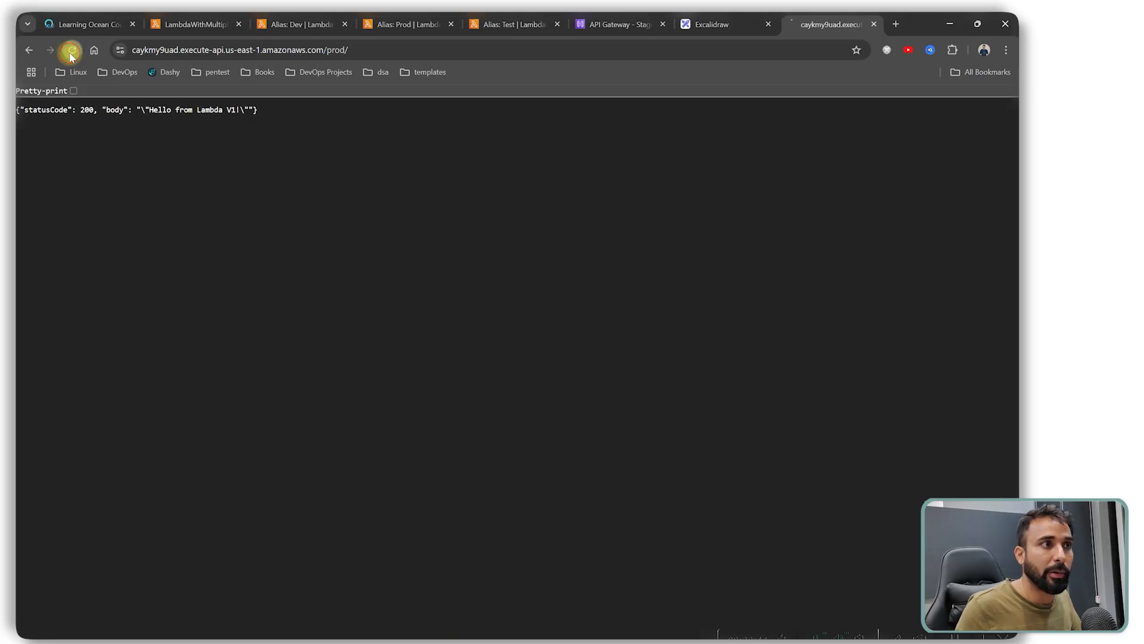
click(71, 54)
click(71, 54)
click(71, 54)
click(71, 54)
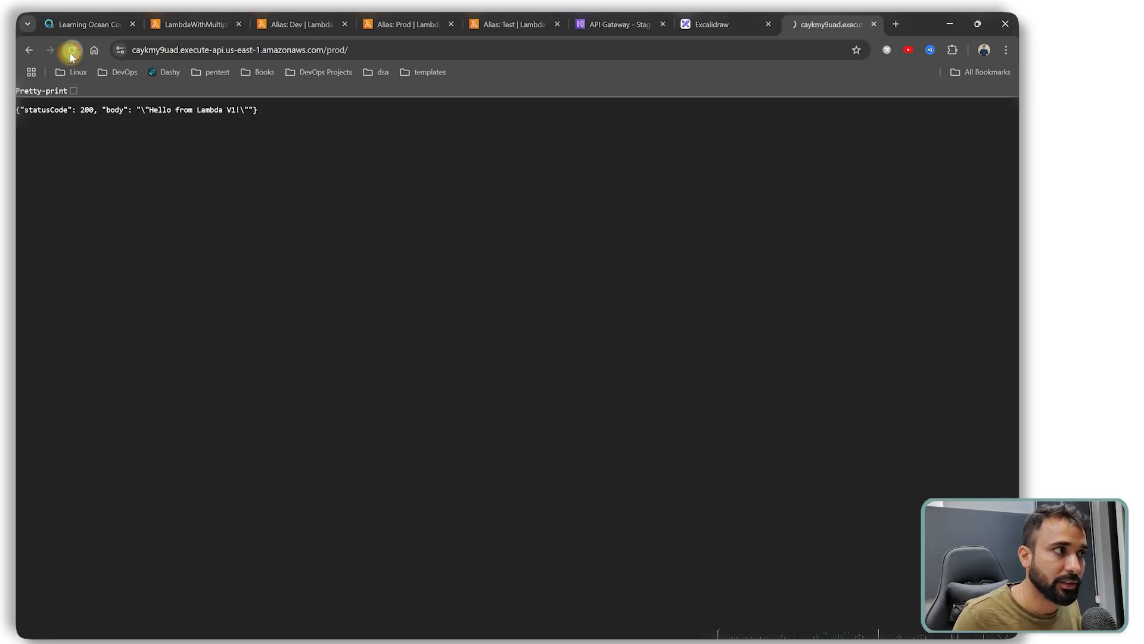
click(71, 54)
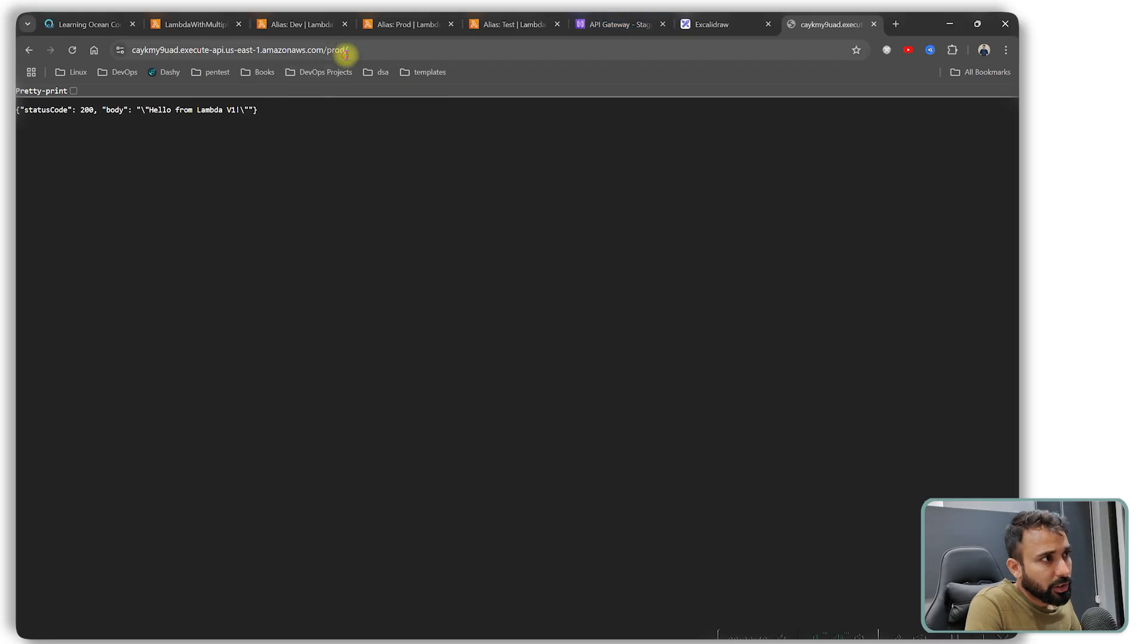
drag(346, 52, 311, 54)
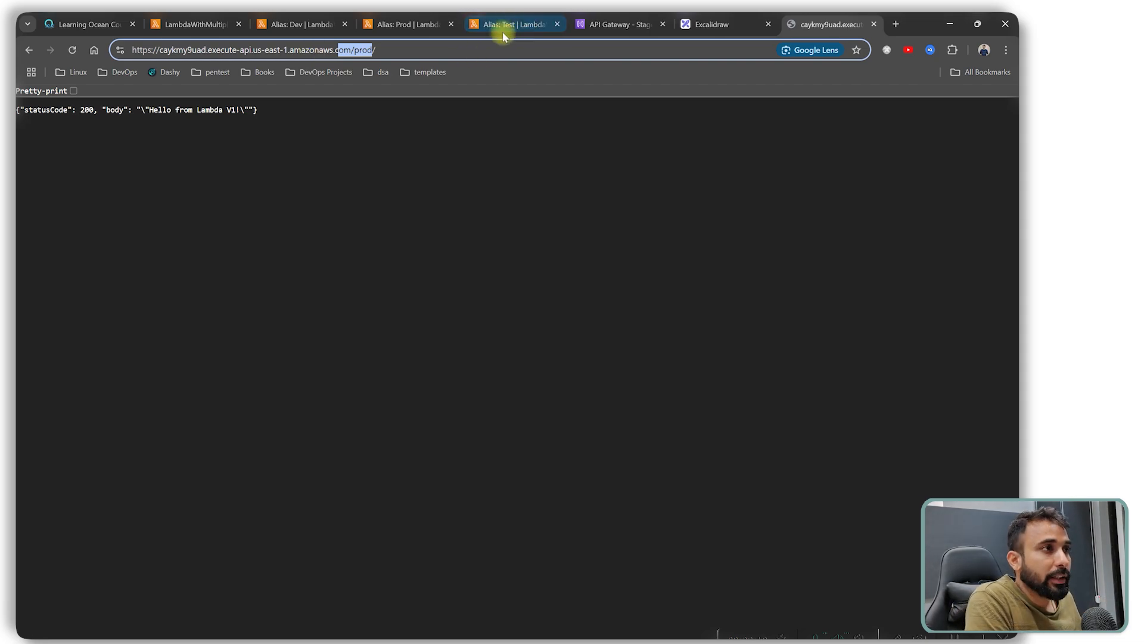
Step: Open the general configuration of the Prod alias of LambdaWithMultipleVersionAndAlias for editing in the Lambda console
click(196, 24)
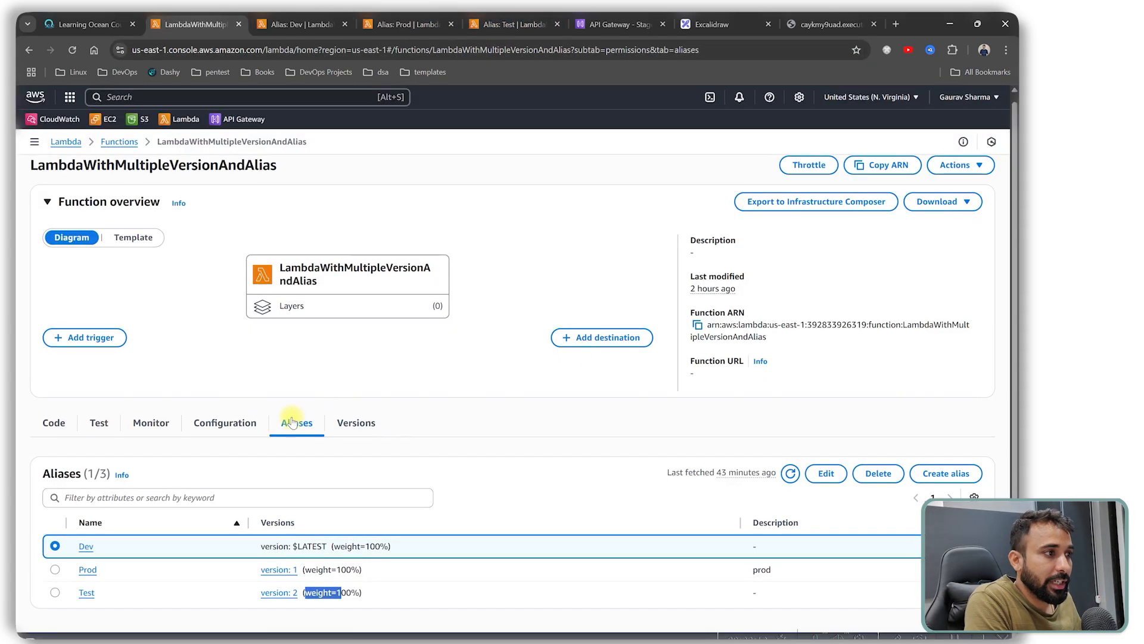
click(88, 570)
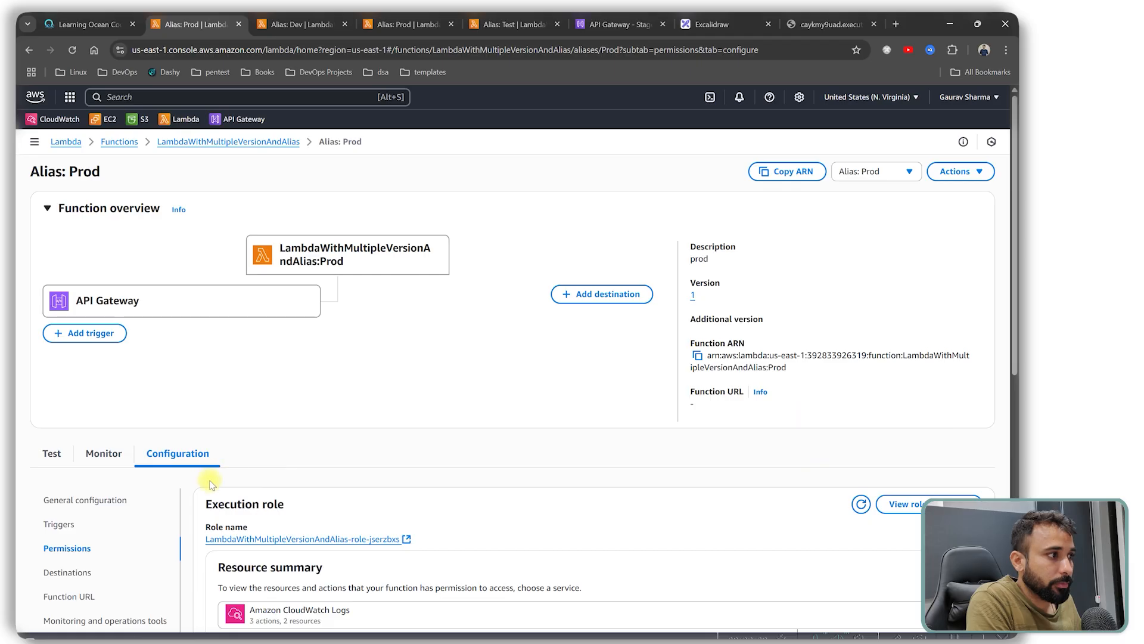
scroll(185, 453, down, 3)
scroll(179, 452, up, 3)
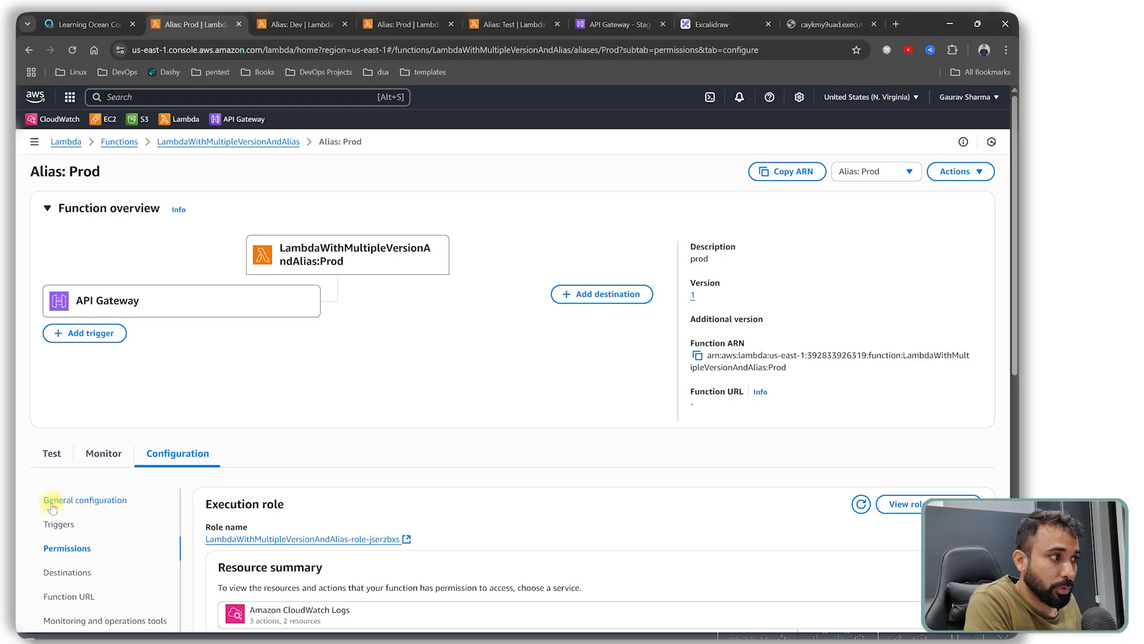
click(93, 500)
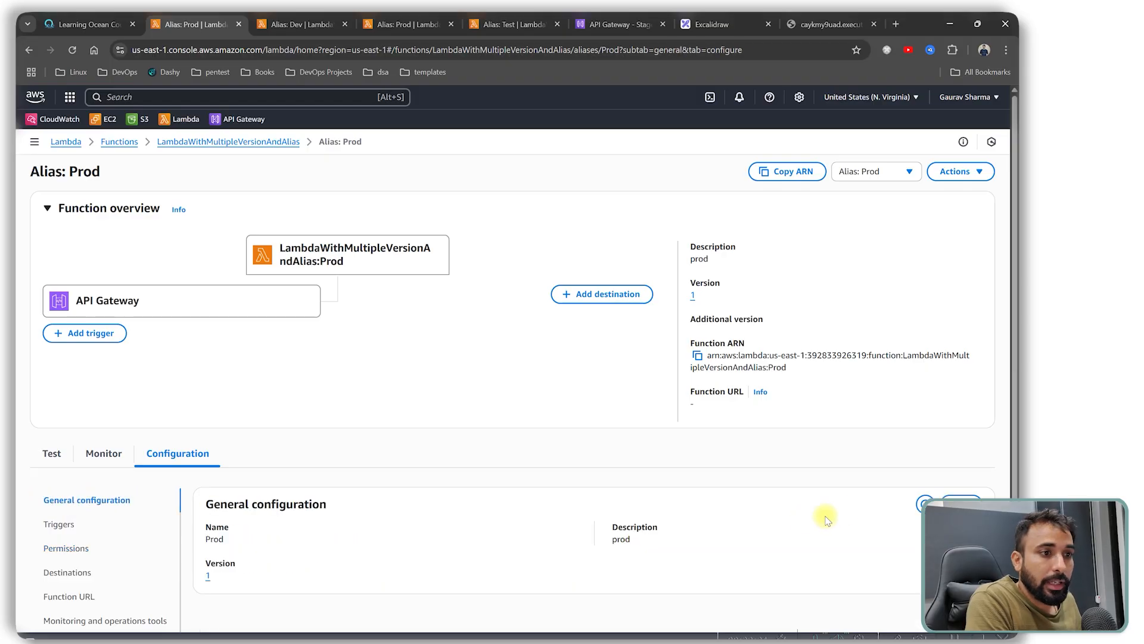
click(973, 496)
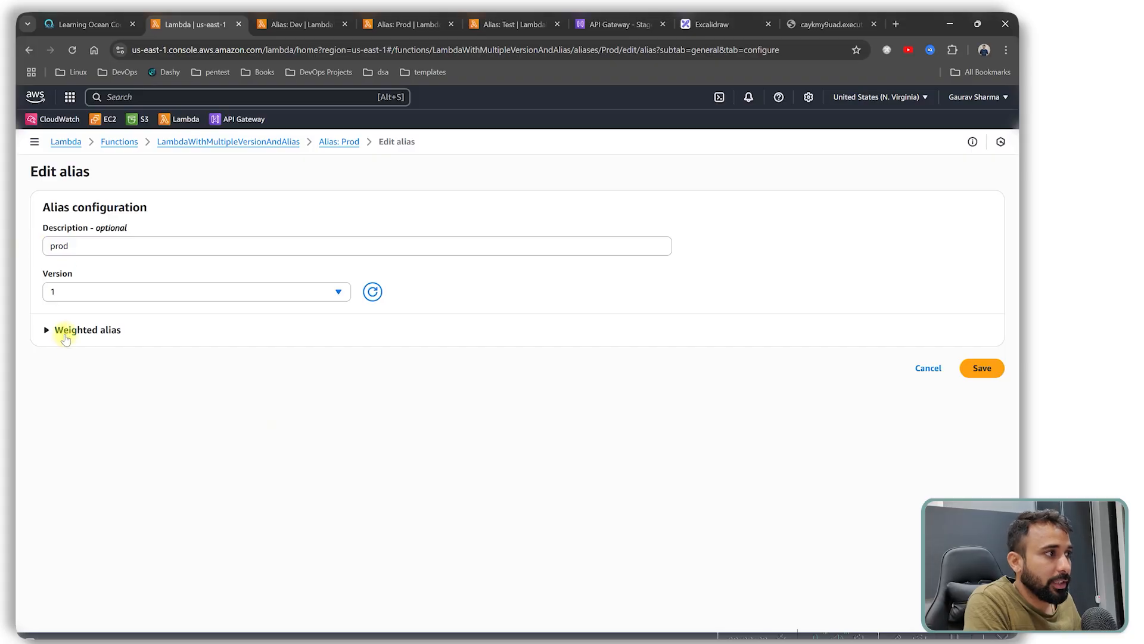
Step: Add version 2 as the additional version in the Prod alias's weighted alias settings
click(65, 334)
click(106, 382)
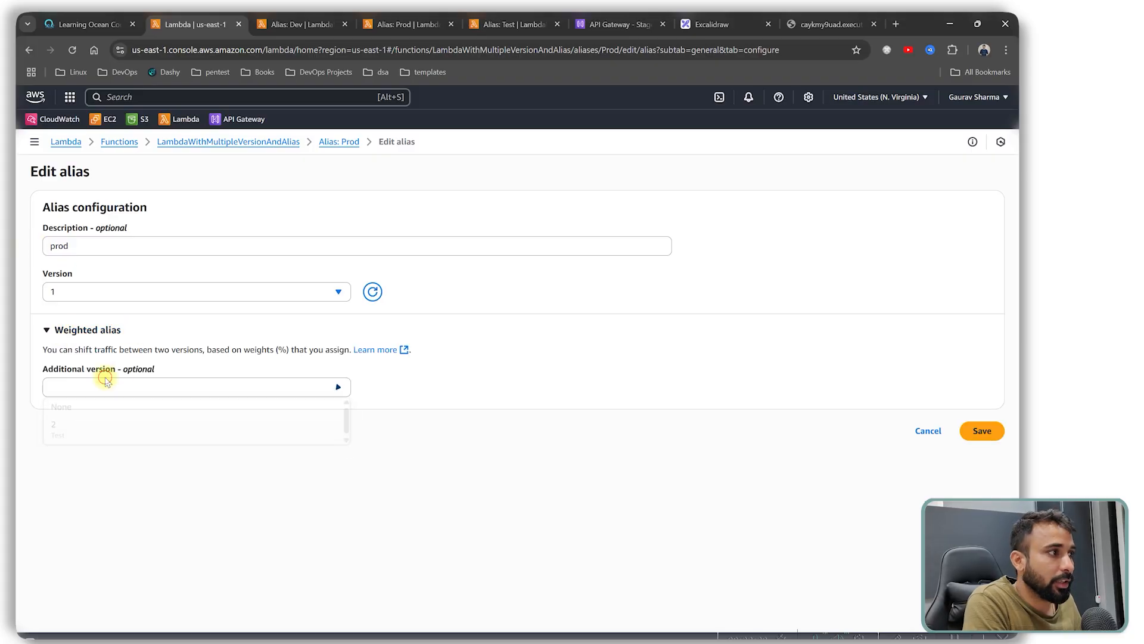
click(84, 430)
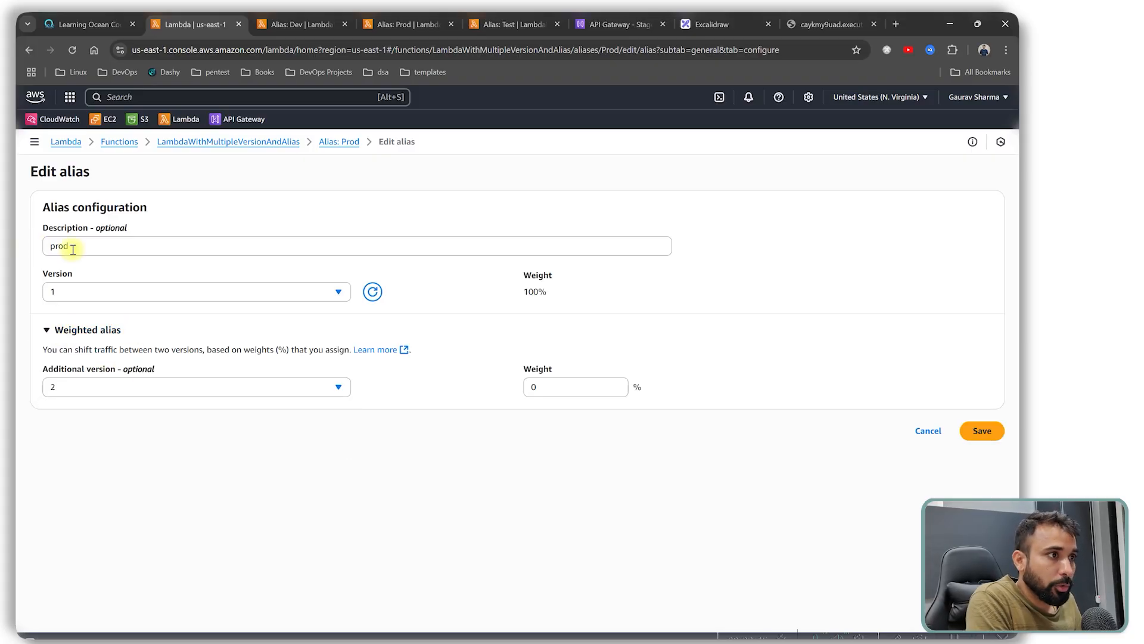
double_click(73, 250)
drag(538, 294, 477, 293)
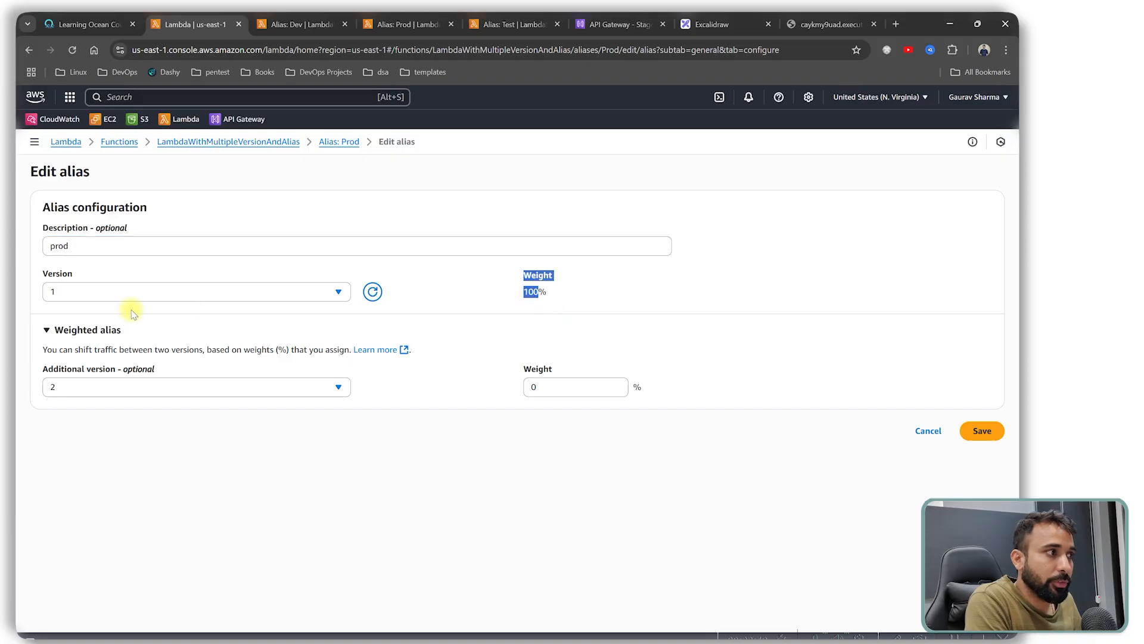
Step: Set the additional version's weight to 50% and save the Prod alias
click(566, 388)
key(BackSpace)
text(50)
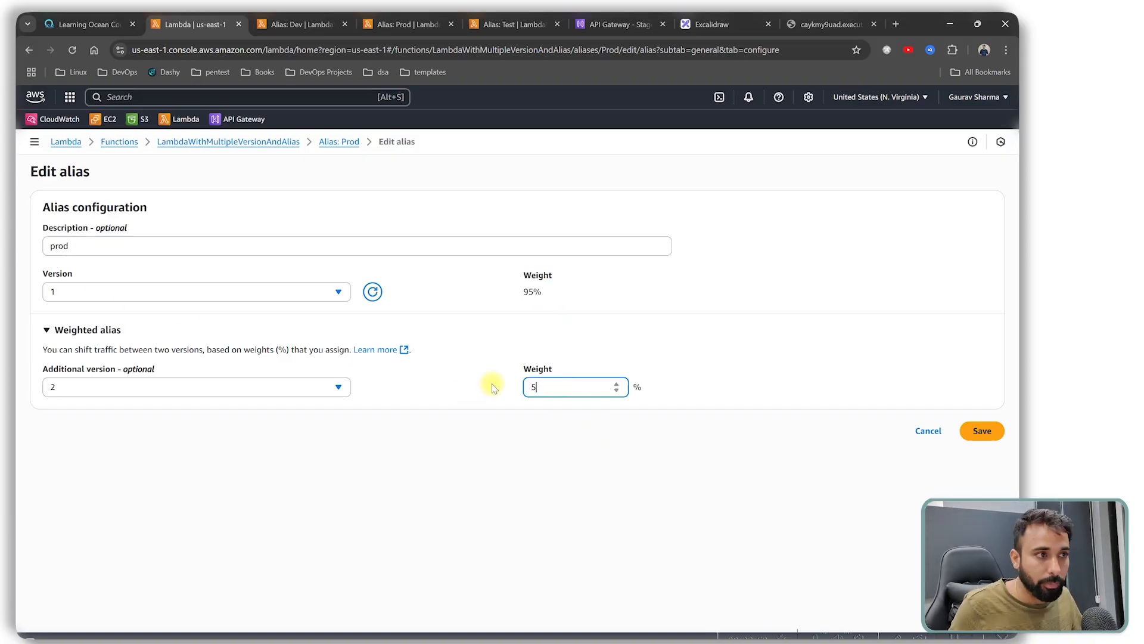
double_click(139, 370)
drag(107, 374, 64, 373)
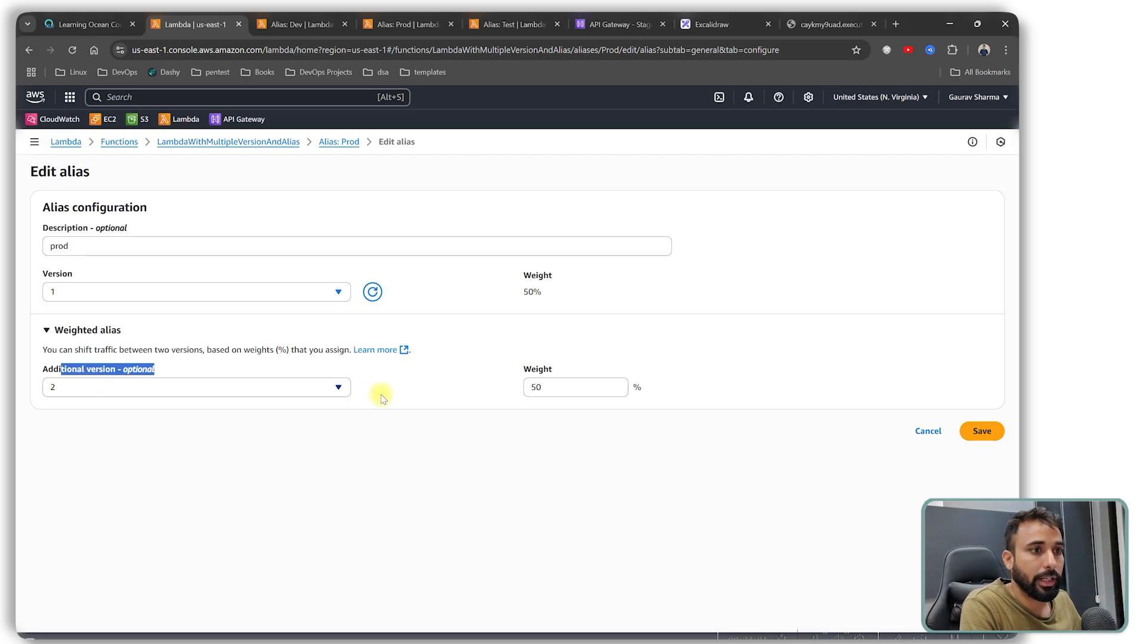
click(983, 433)
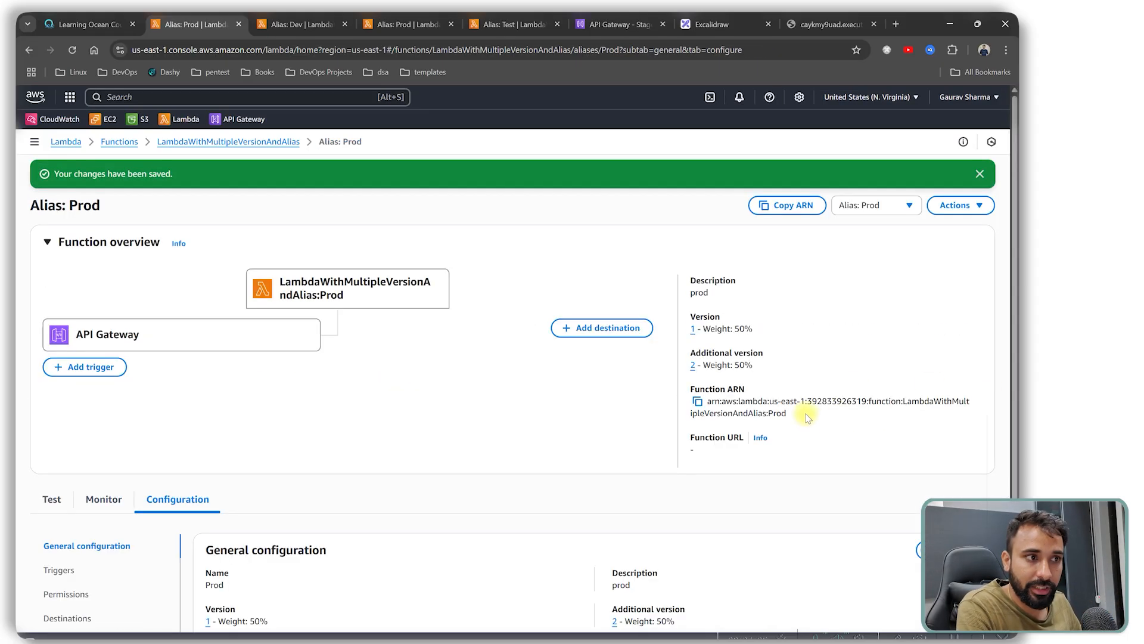
drag(801, 413, 704, 408)
click(703, 406)
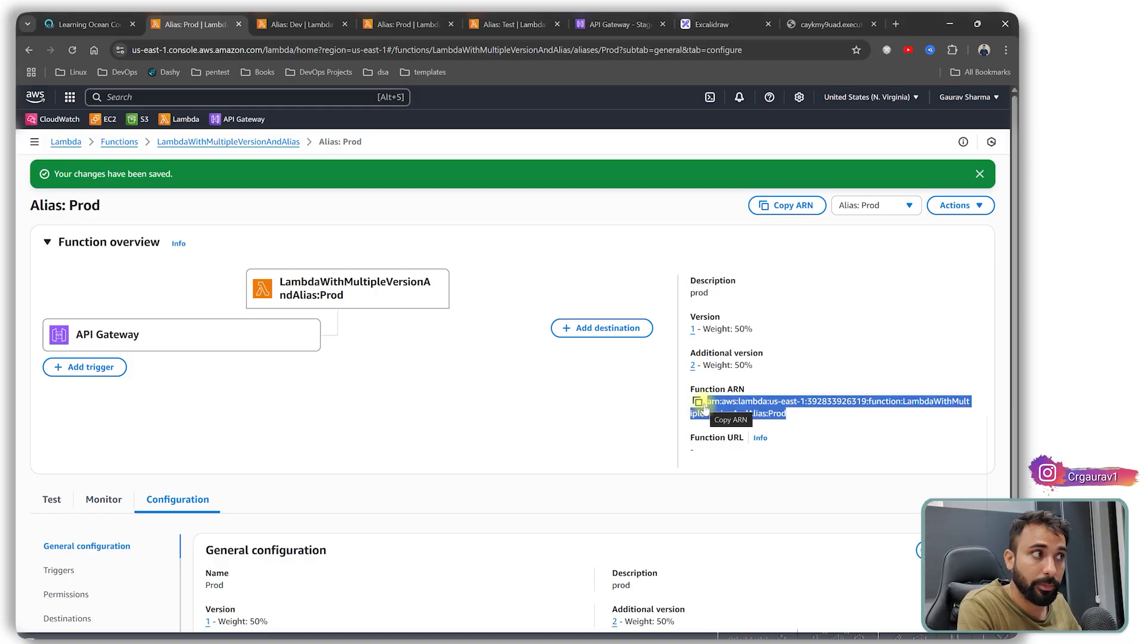
drag(53, 174, 181, 180)
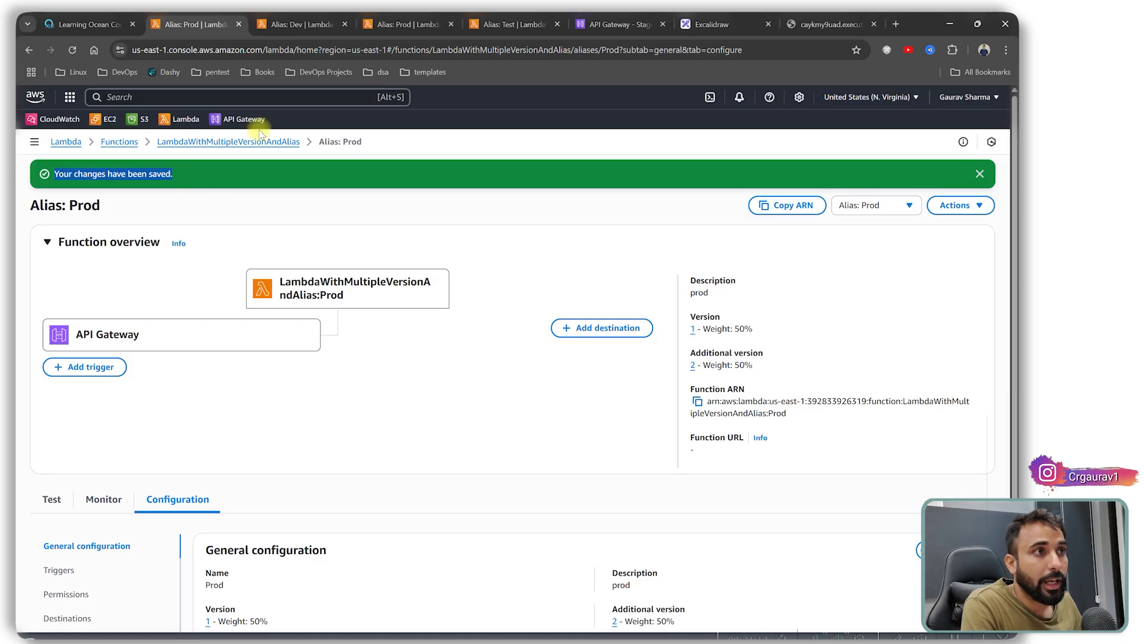
Step: Reload the API's /prod/ endpoint repeatedly to test how requests are split between Lambda versions 1 and 2
click(809, 26)
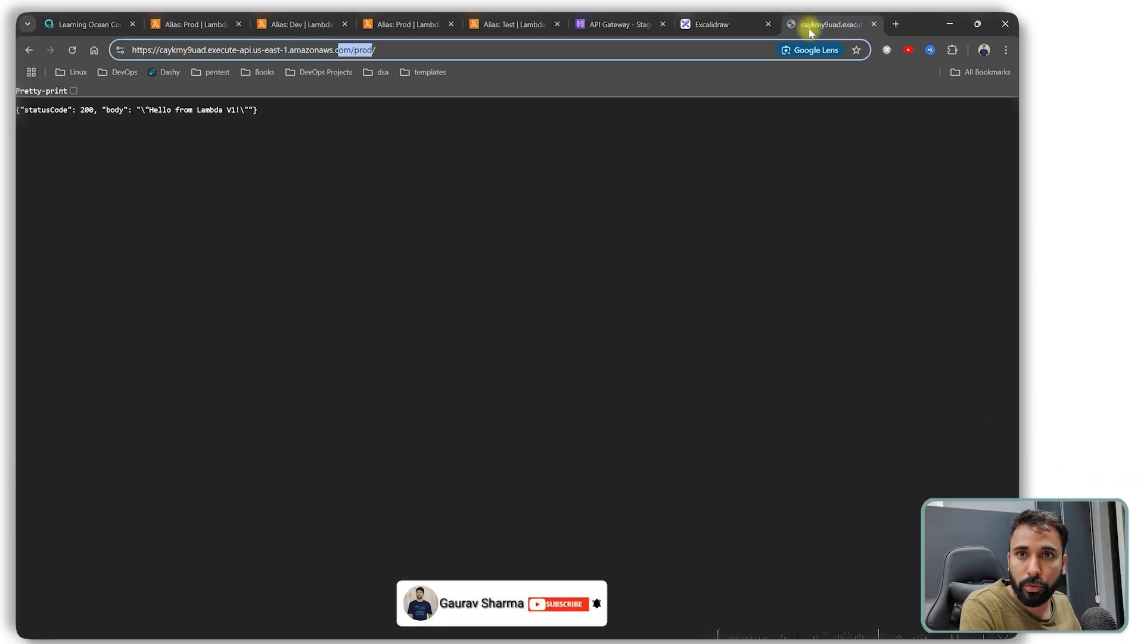
click(72, 50)
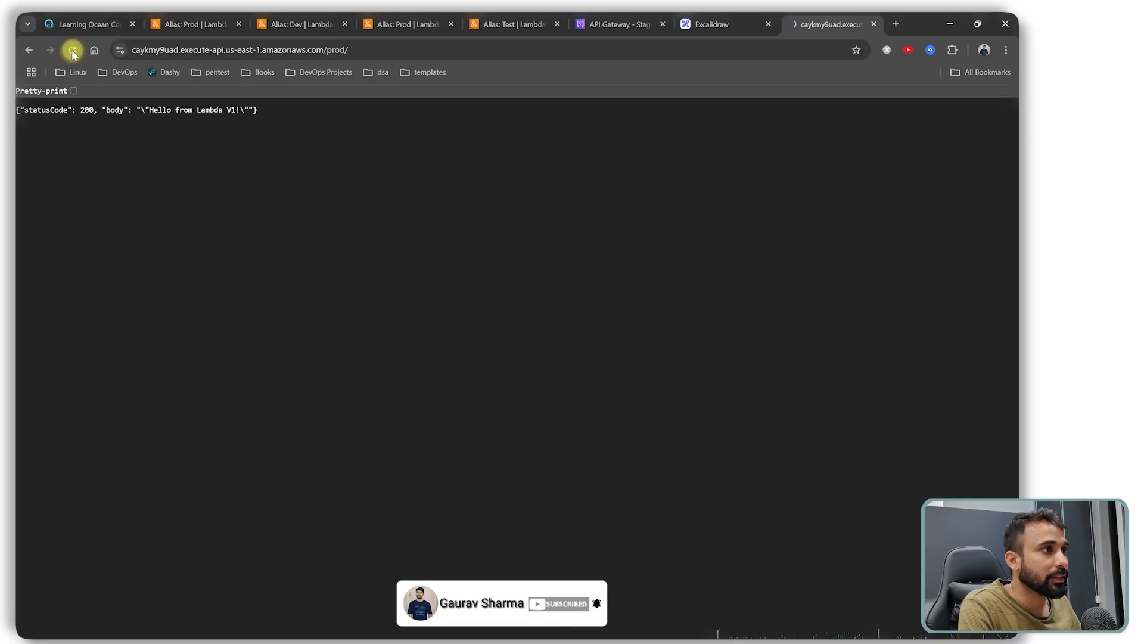
drag(245, 111, 177, 111)
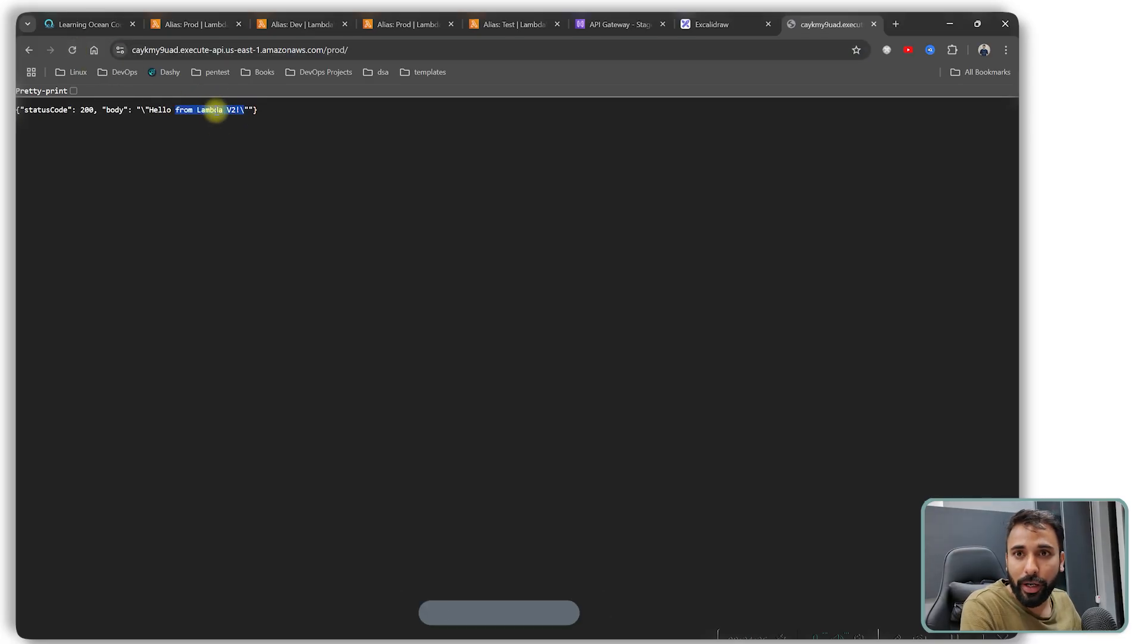
click(72, 50)
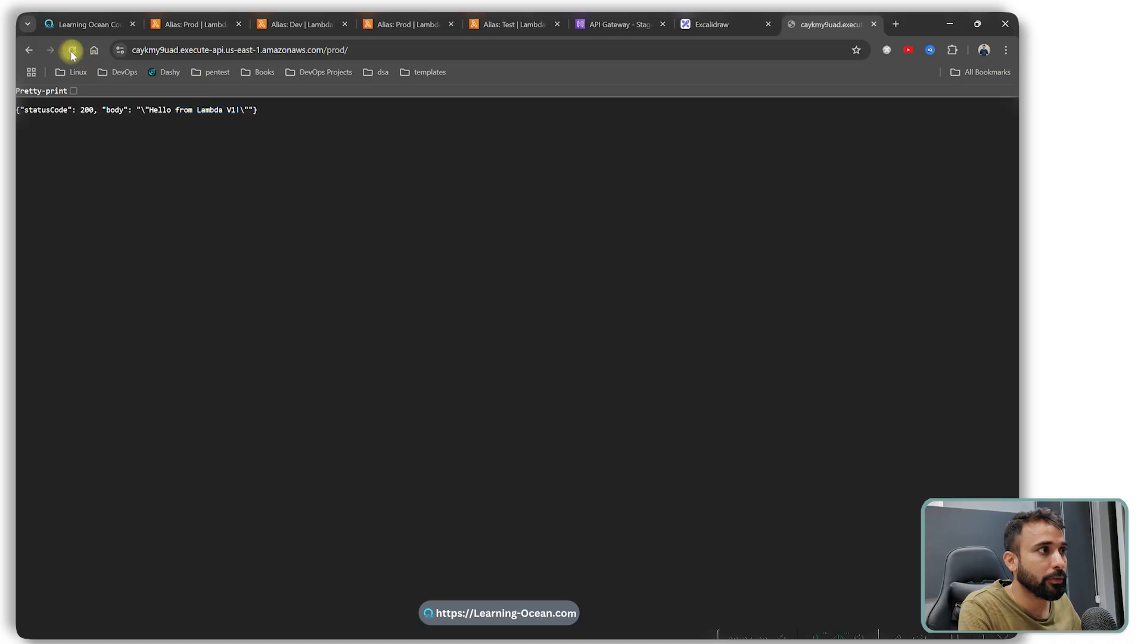
click(72, 51)
click(72, 51)
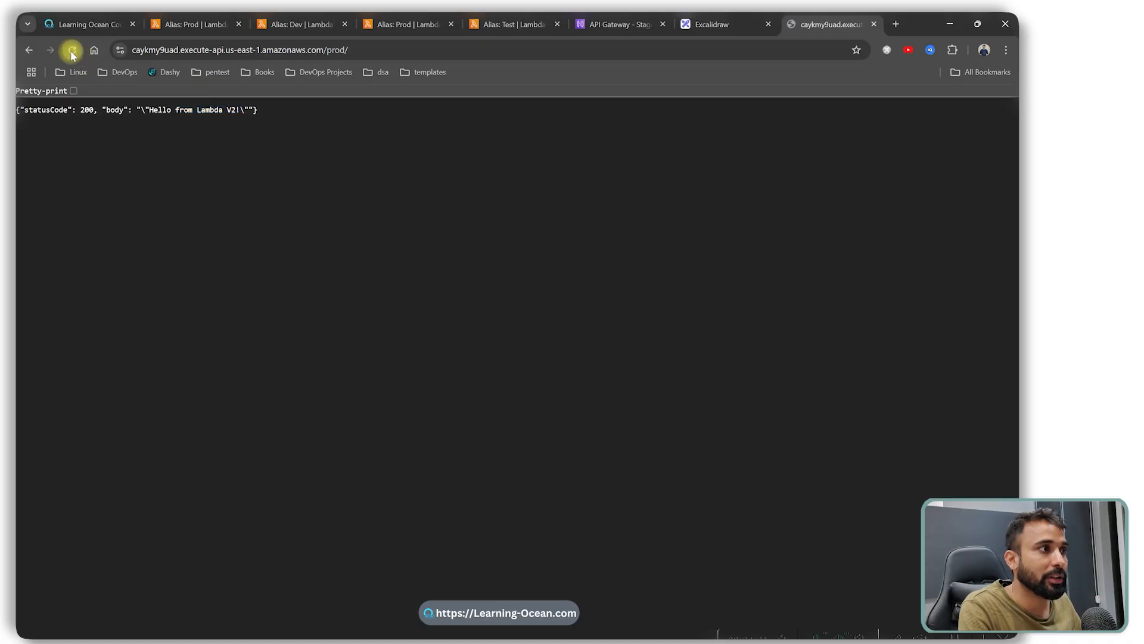
click(72, 51)
click(72, 52)
click(72, 53)
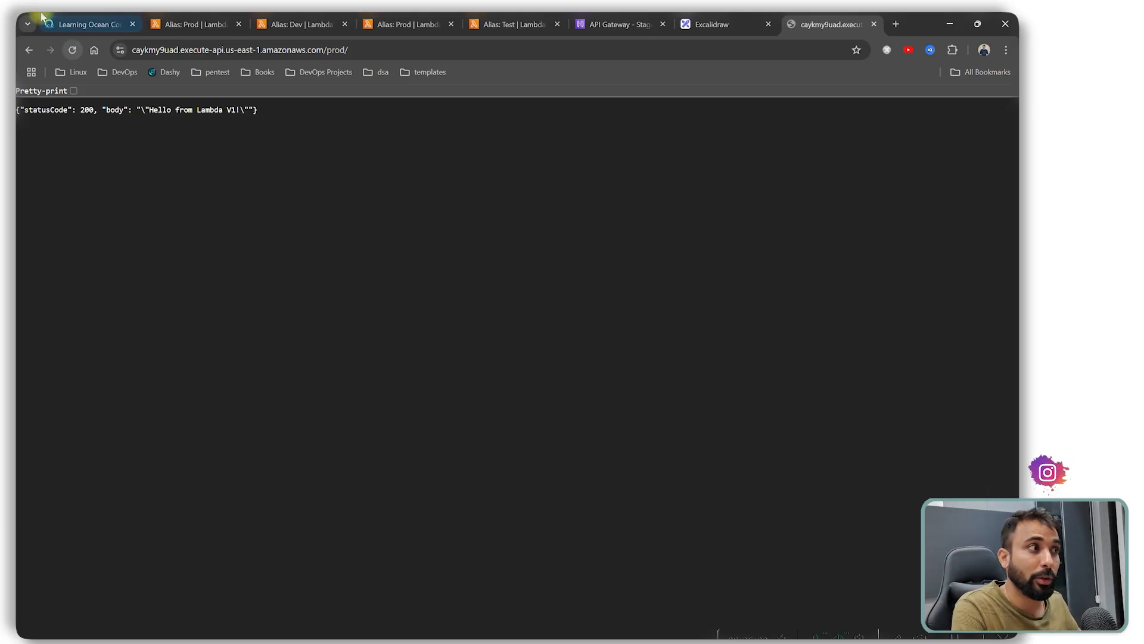
click(72, 51)
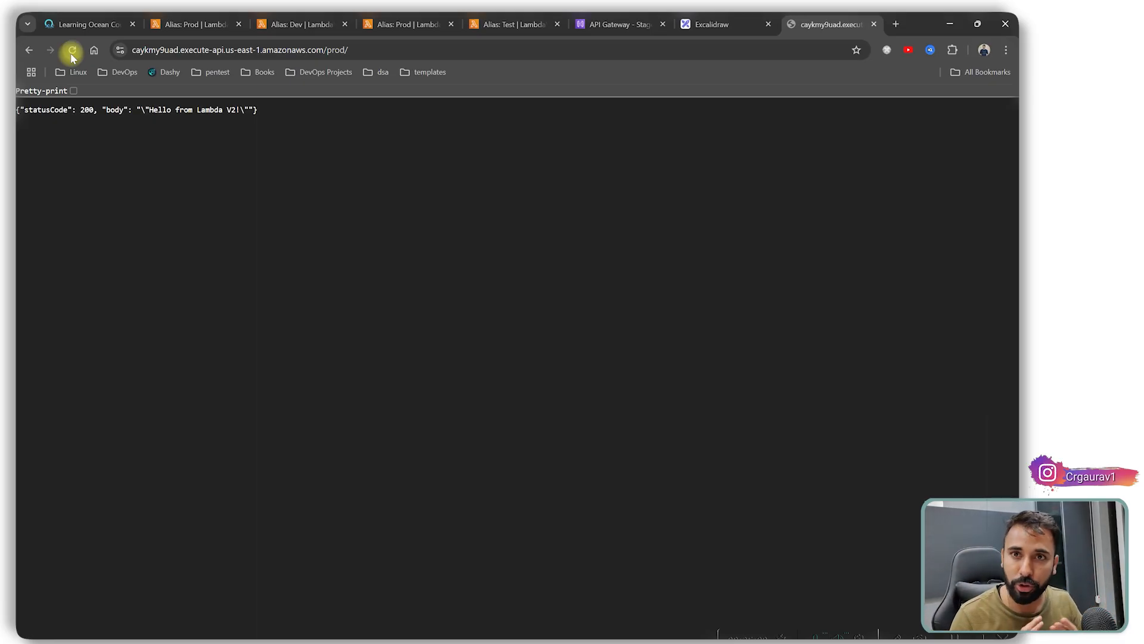
Step: Reload the Prod alias page in the Lambda console and open its general configuration for editing
click(510, 25)
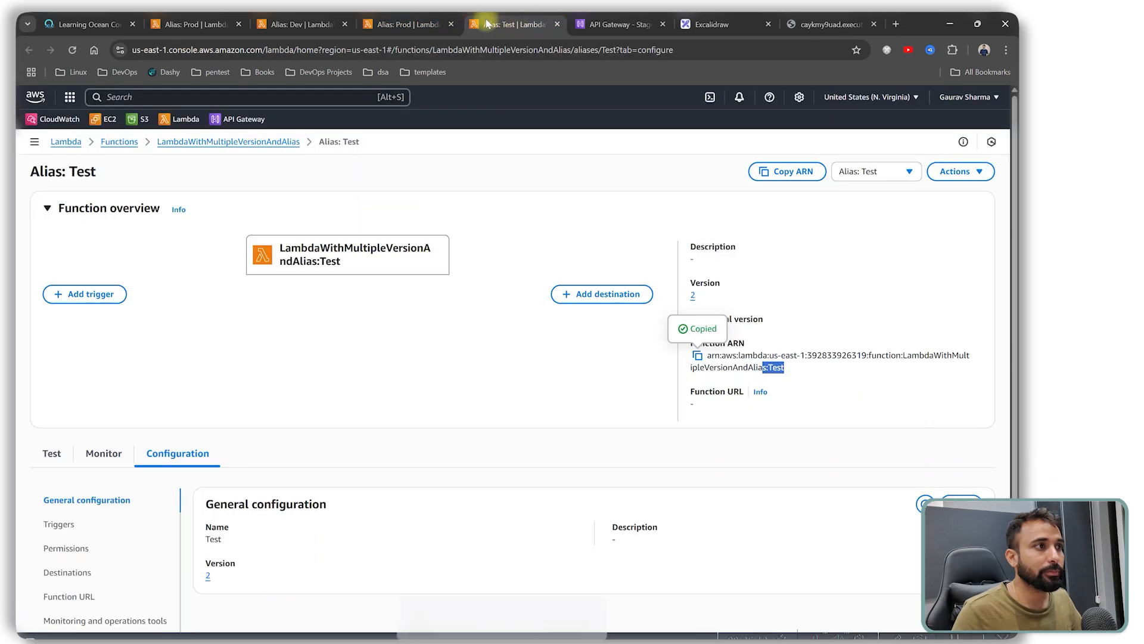
click(395, 25)
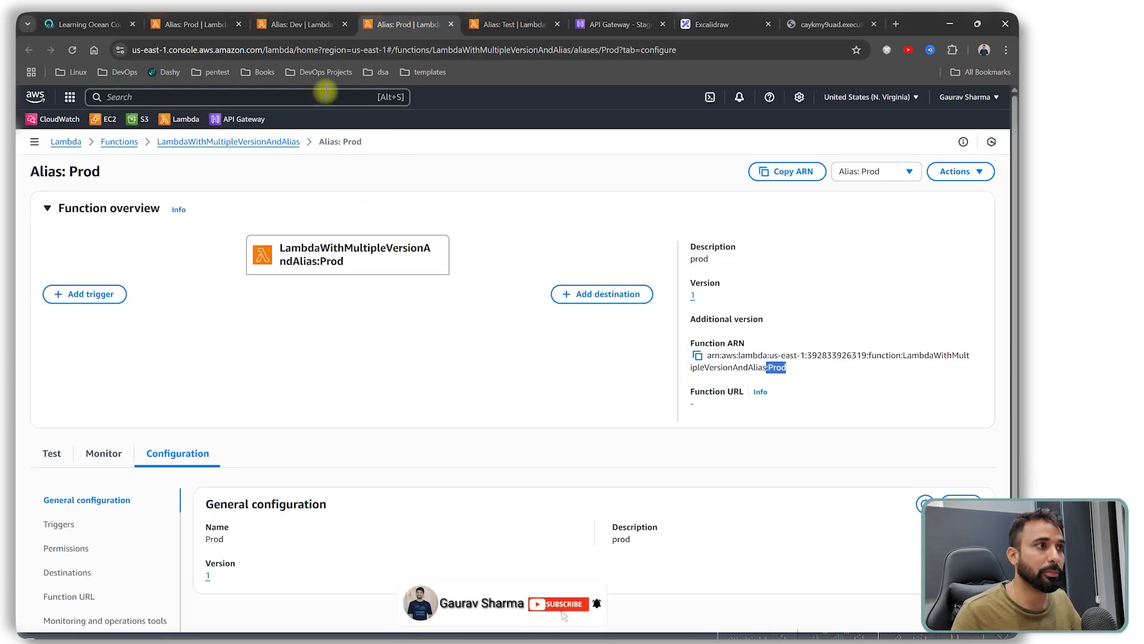
scroll(912, 498, down, 1)
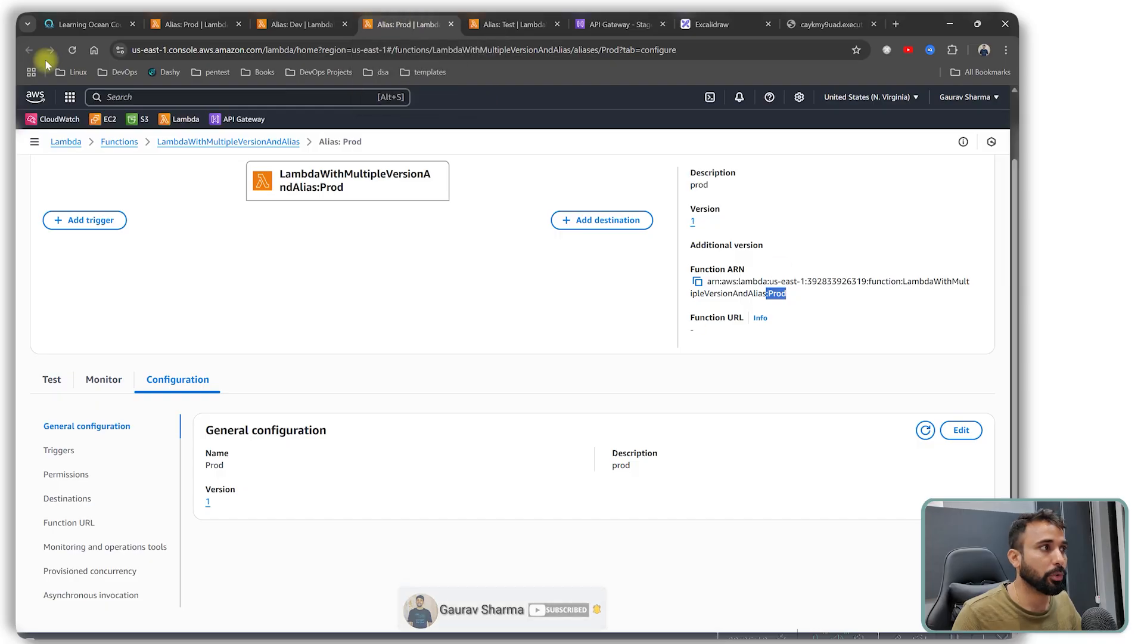
click(73, 51)
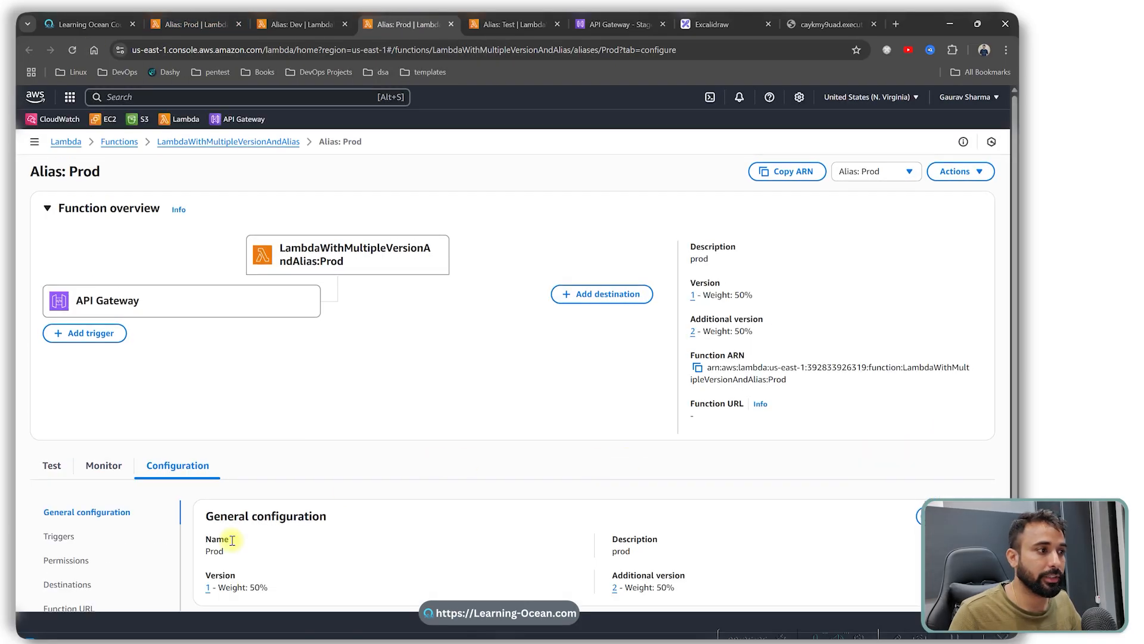
scroll(231, 543, down, 2)
drag(205, 481, 426, 482)
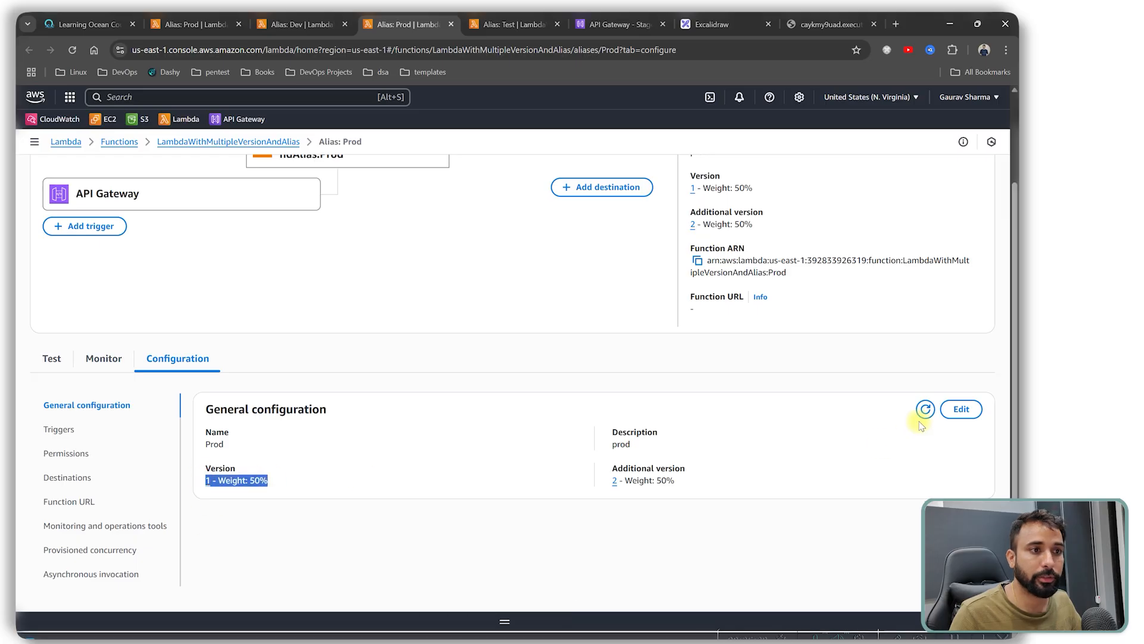
click(961, 410)
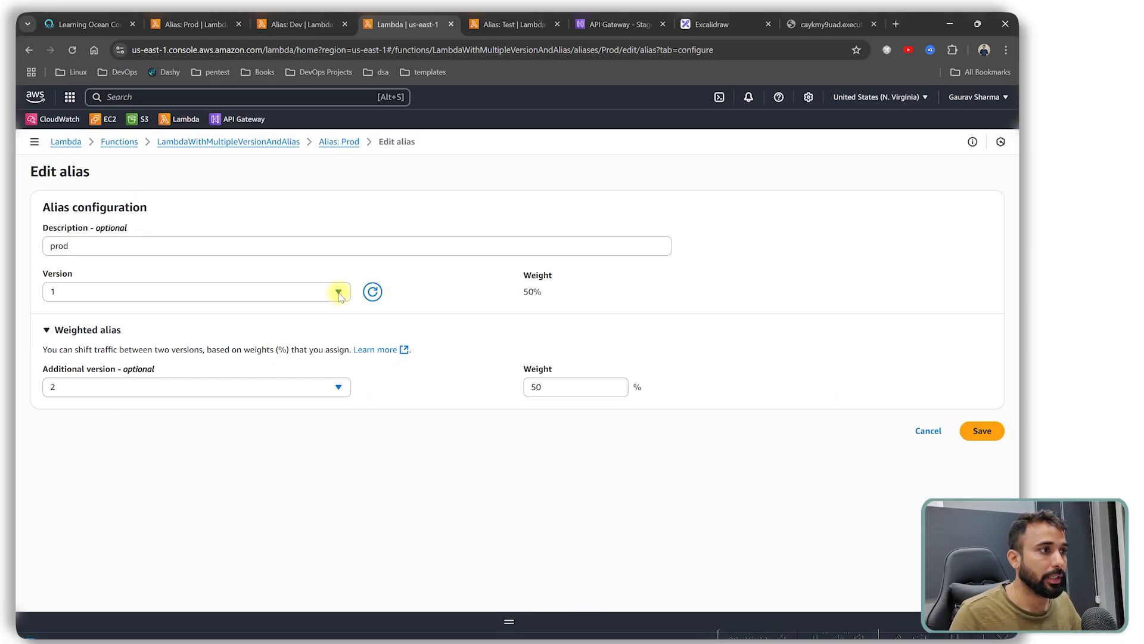
Step: Set the weight of additional version 2 to 100% and save the Prod alias
click(339, 292)
click(340, 295)
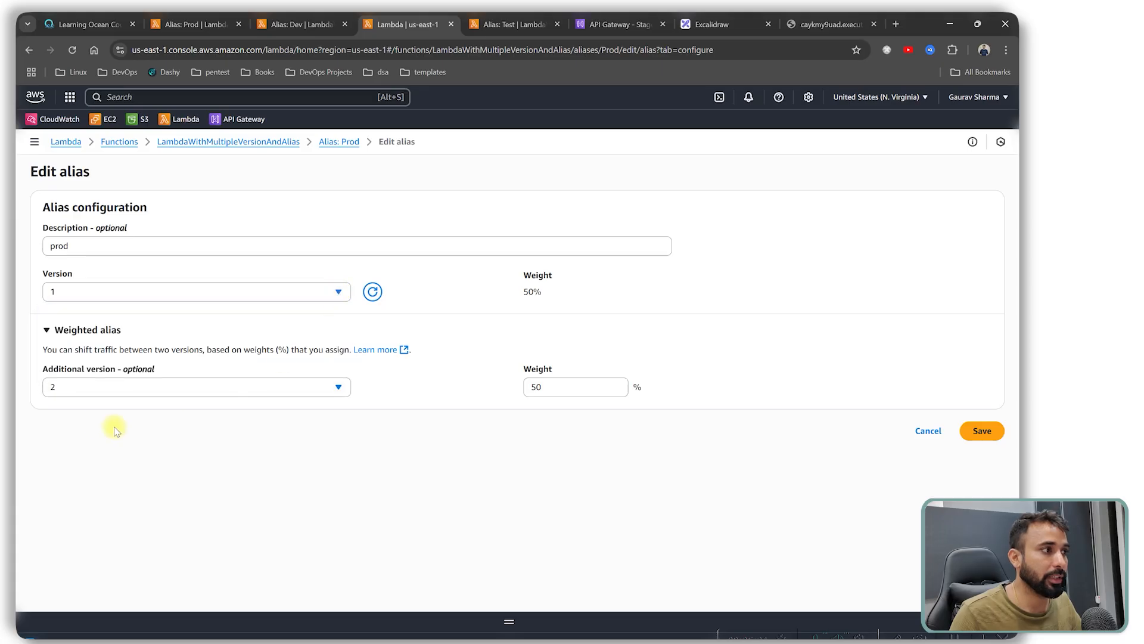
double_click(554, 388)
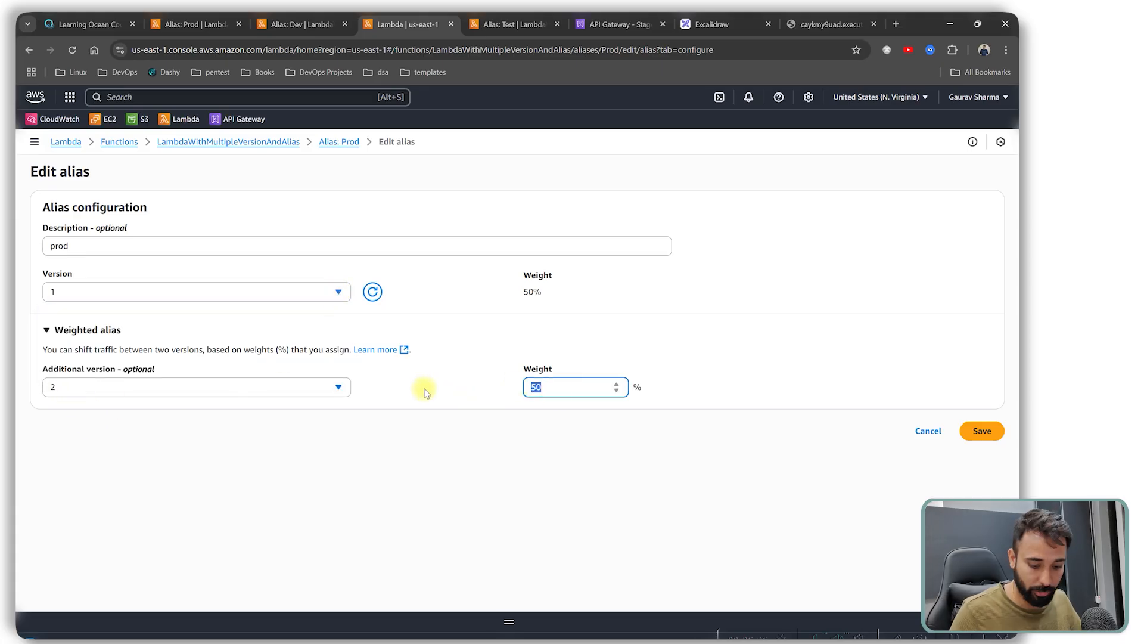
text(100)
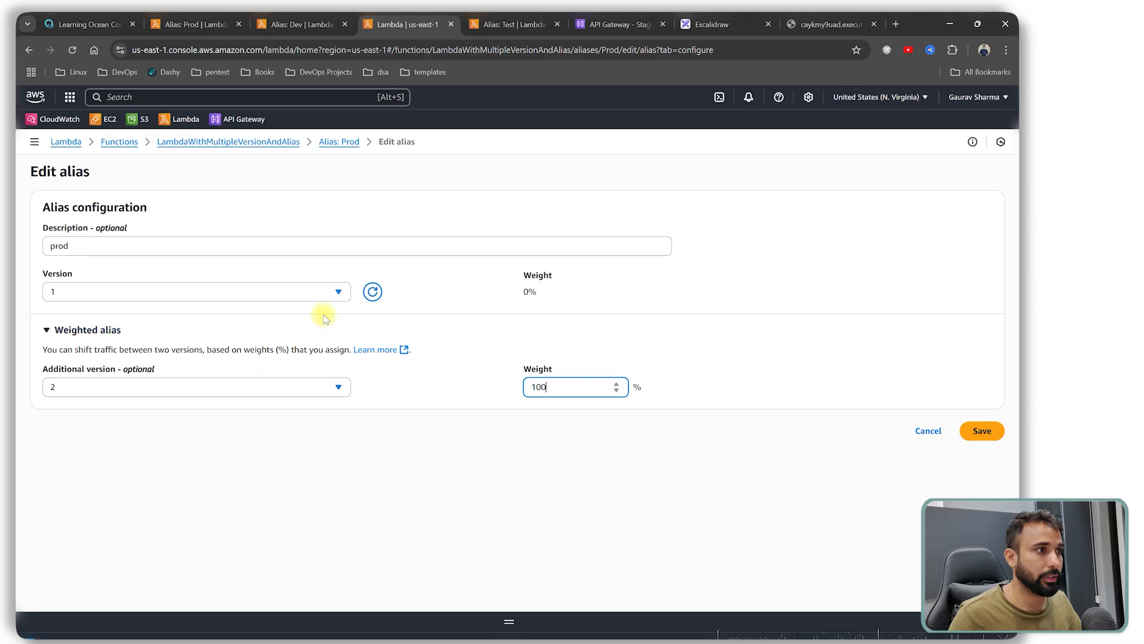
click(989, 432)
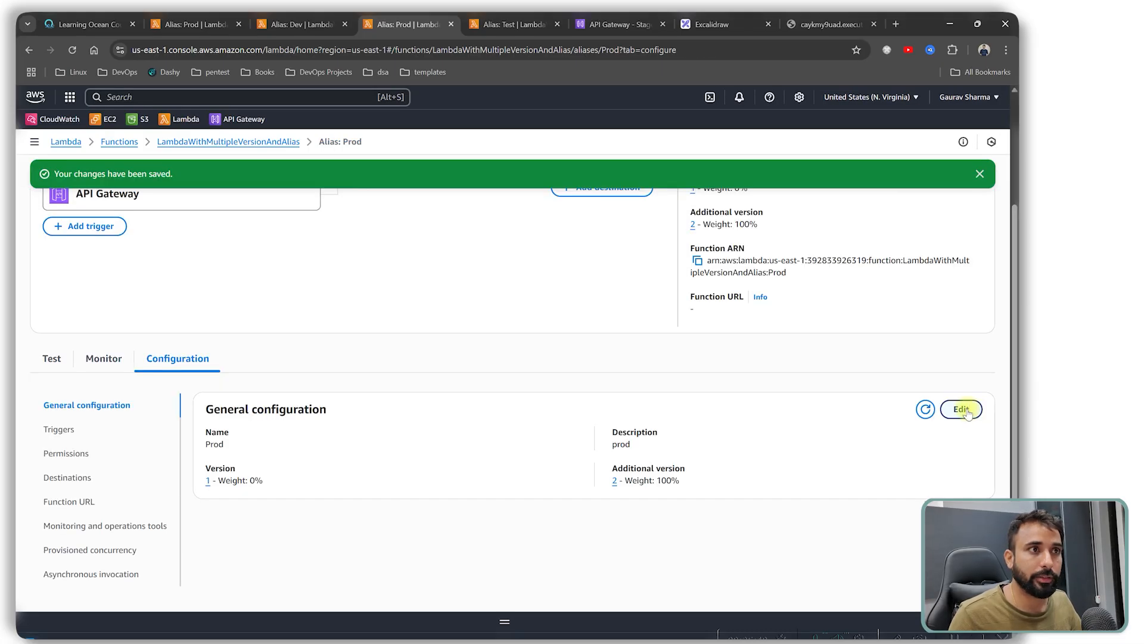
Step: Reload the API's /prod/ endpoint several times to test which Lambda version answers after the weight change
click(831, 24)
click(70, 51)
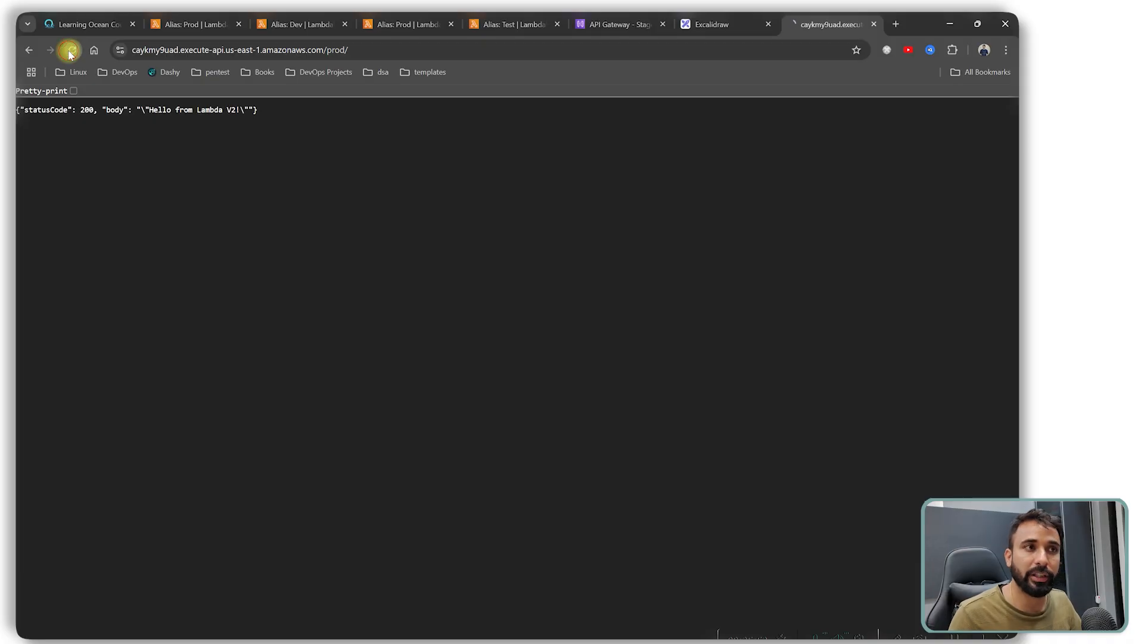
click(70, 54)
click(70, 53)
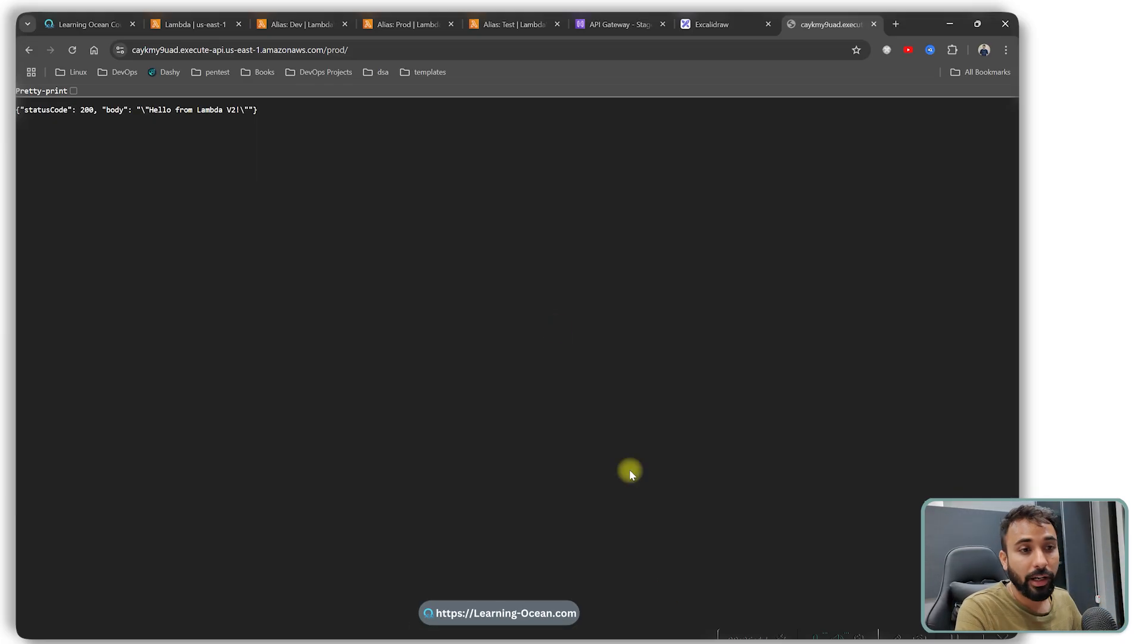
Step: Switch to Notepad, maximize it, and delete all notes below the "labmdaAlias > stage variable" line
key(alt+Tab)
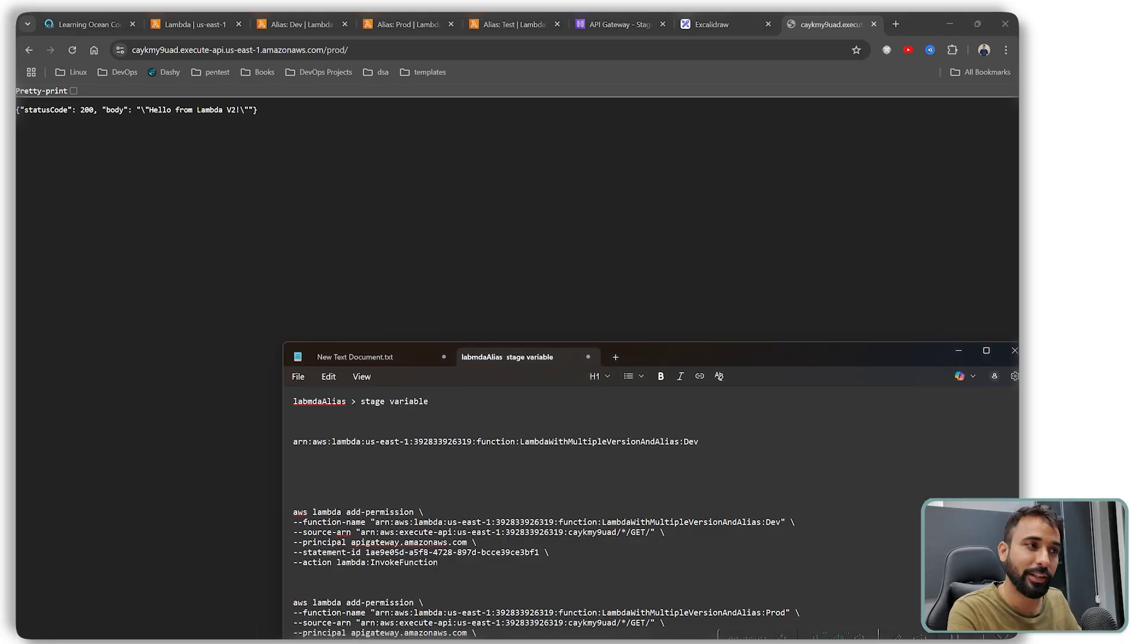
double_click(733, 352)
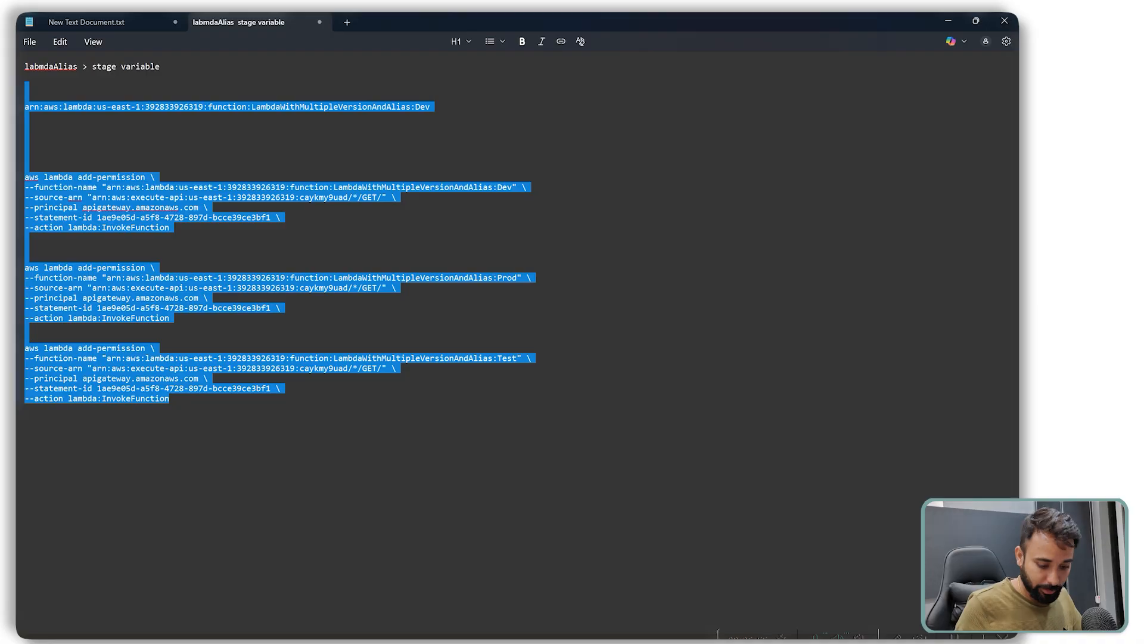
key(BackSpace)
key(Return)
key(Return)
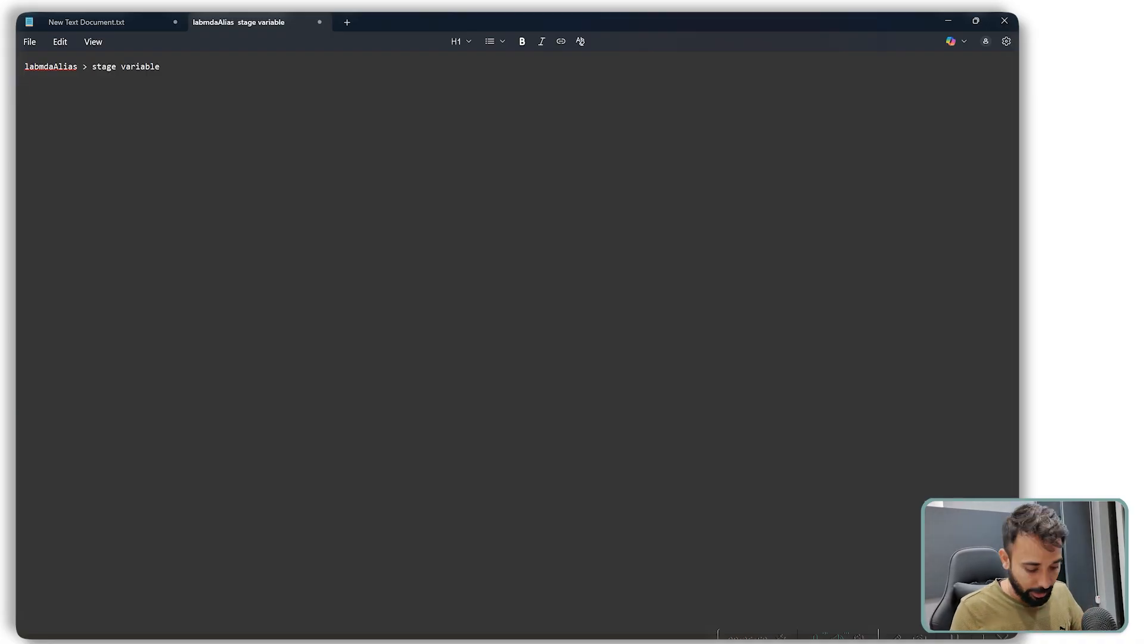
Step: Write the stage paths /dev, /test and /prod on separate lines below the heading, with blank lines between them
text(/)
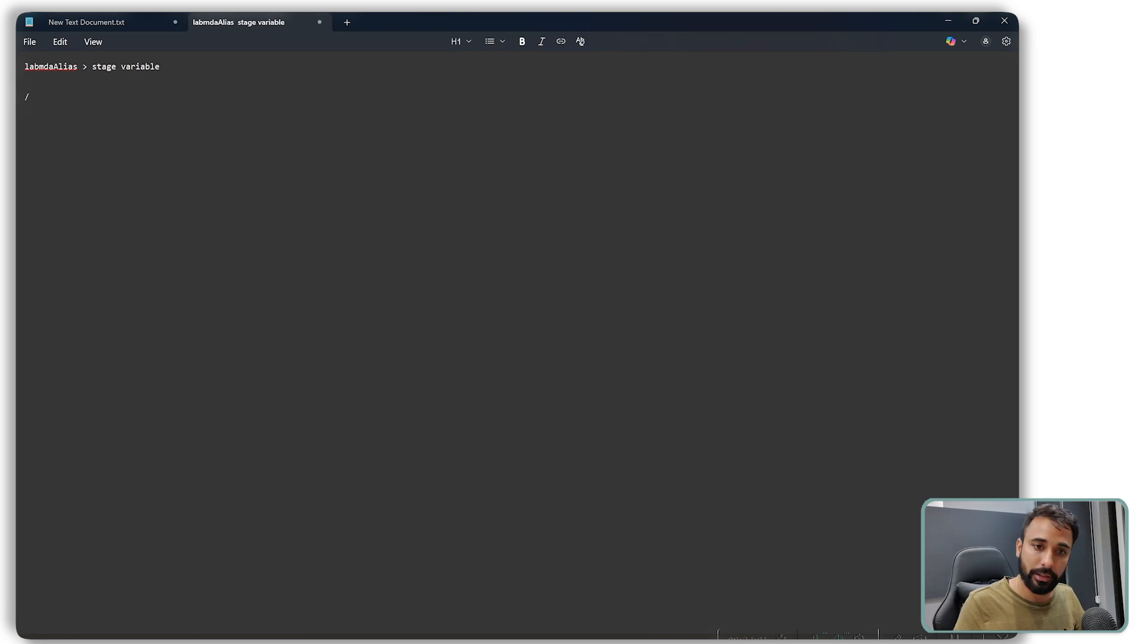
text(dev)
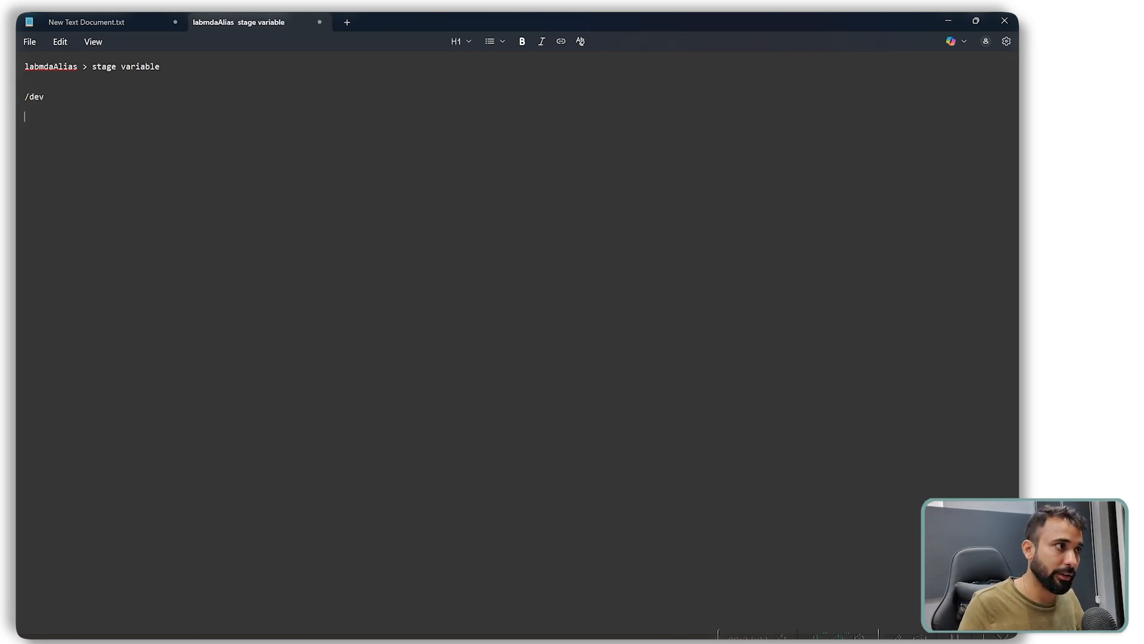
key(Return)
text(/tes)
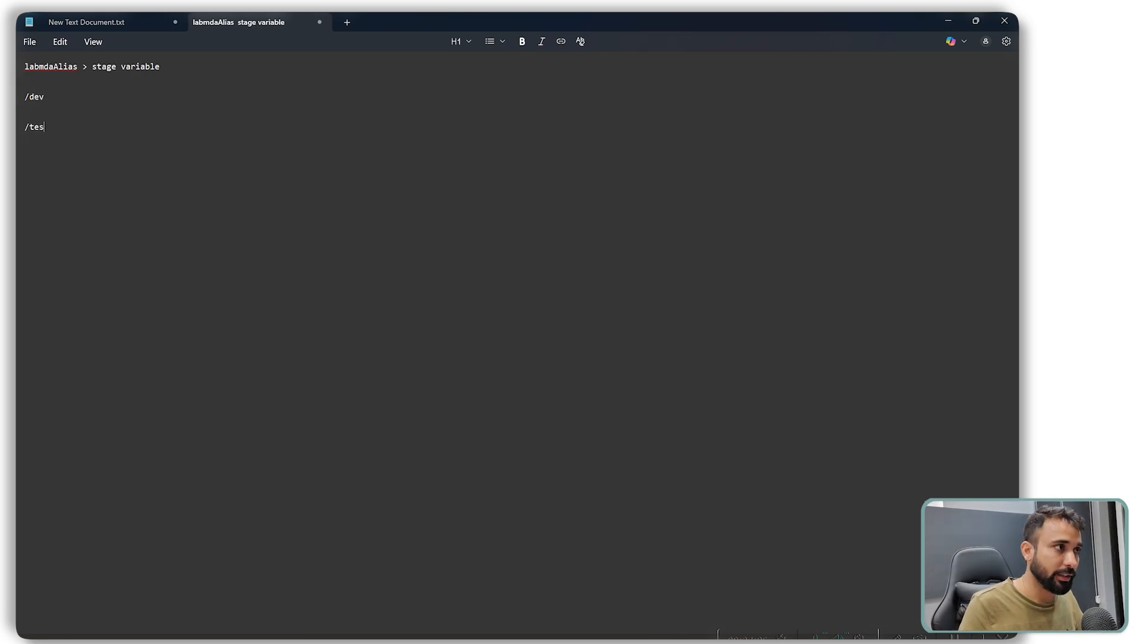
text(t  )
text(/prod)
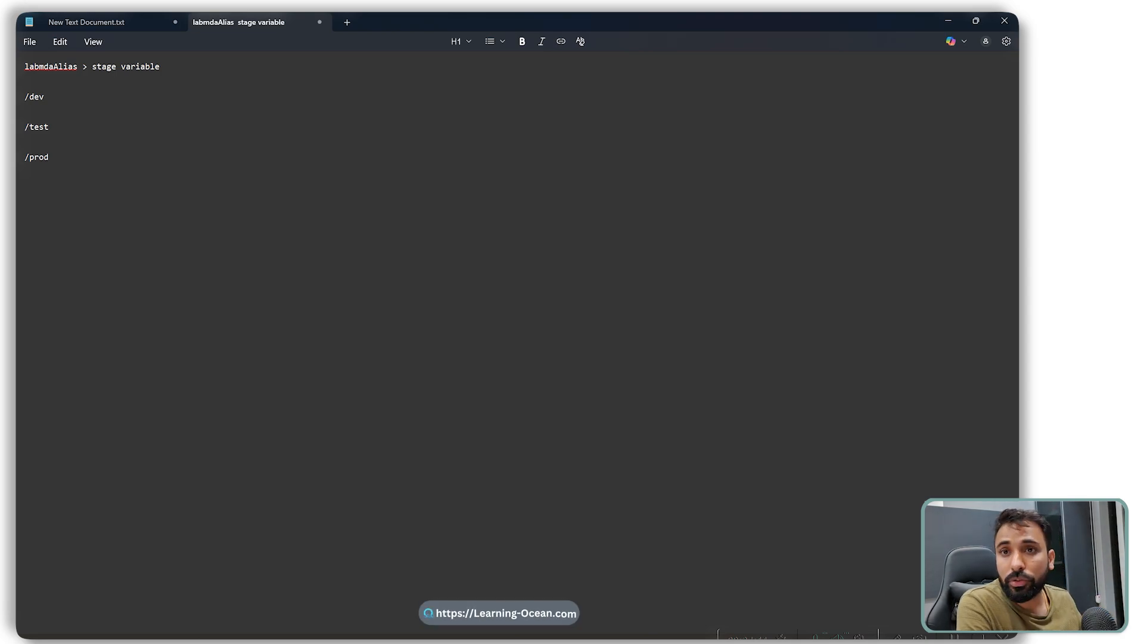
Step: Append version segments to the stage paths to make them /dev/v1/, /test/v2 and /prod/v3
drag(54, 95, 26, 101)
double_click(72, 116)
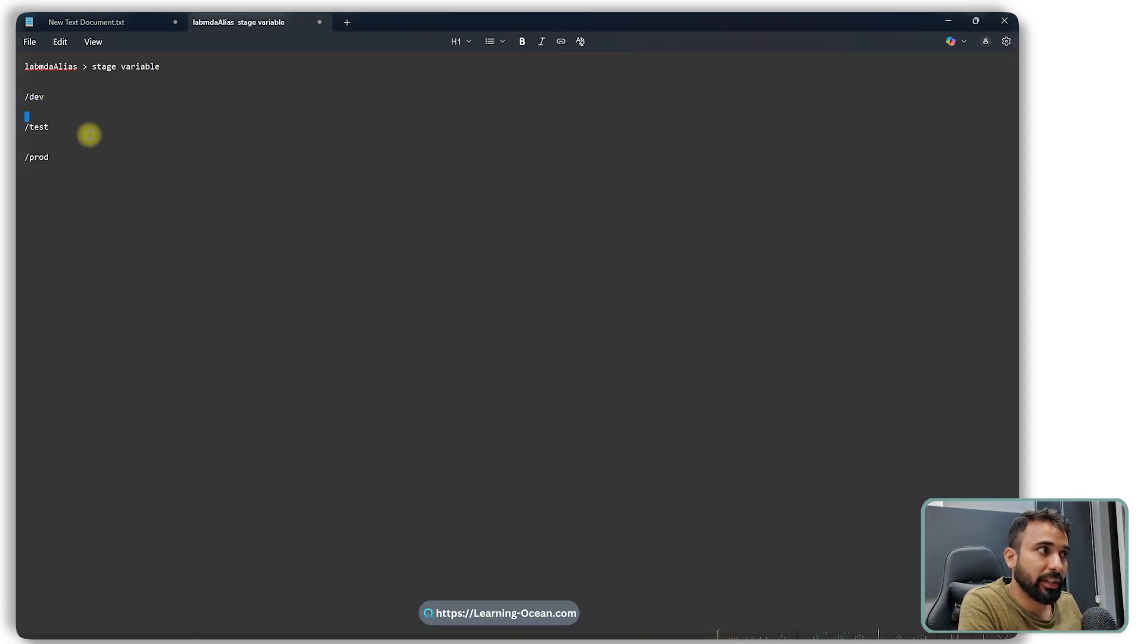
click(51, 101)
text(/)
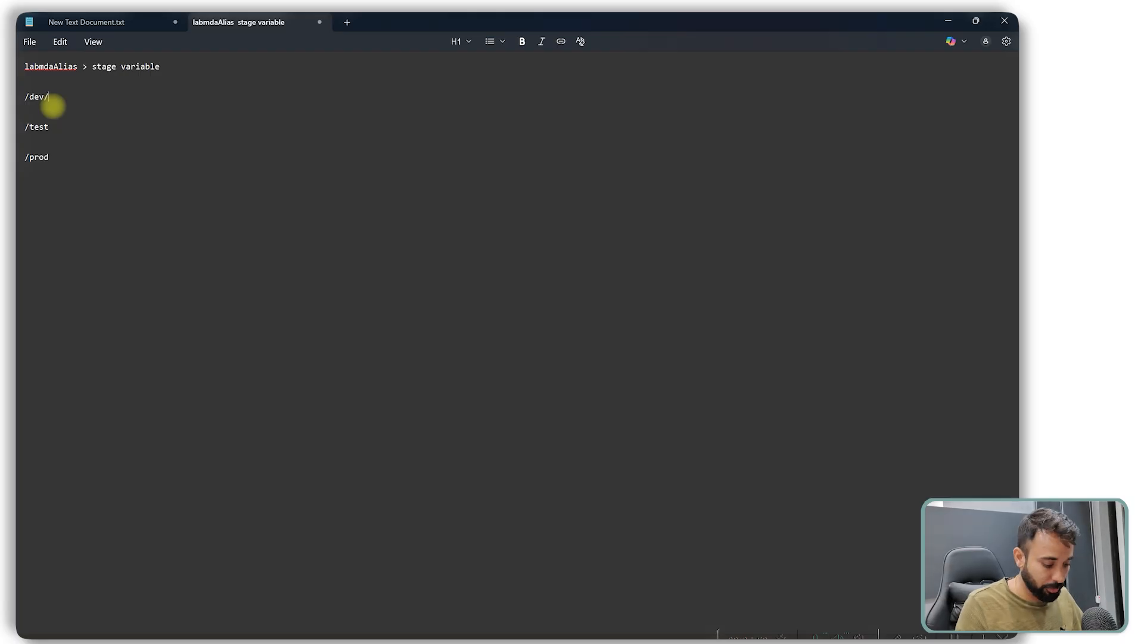
text(v1/)
click(76, 121)
text(/v2//)
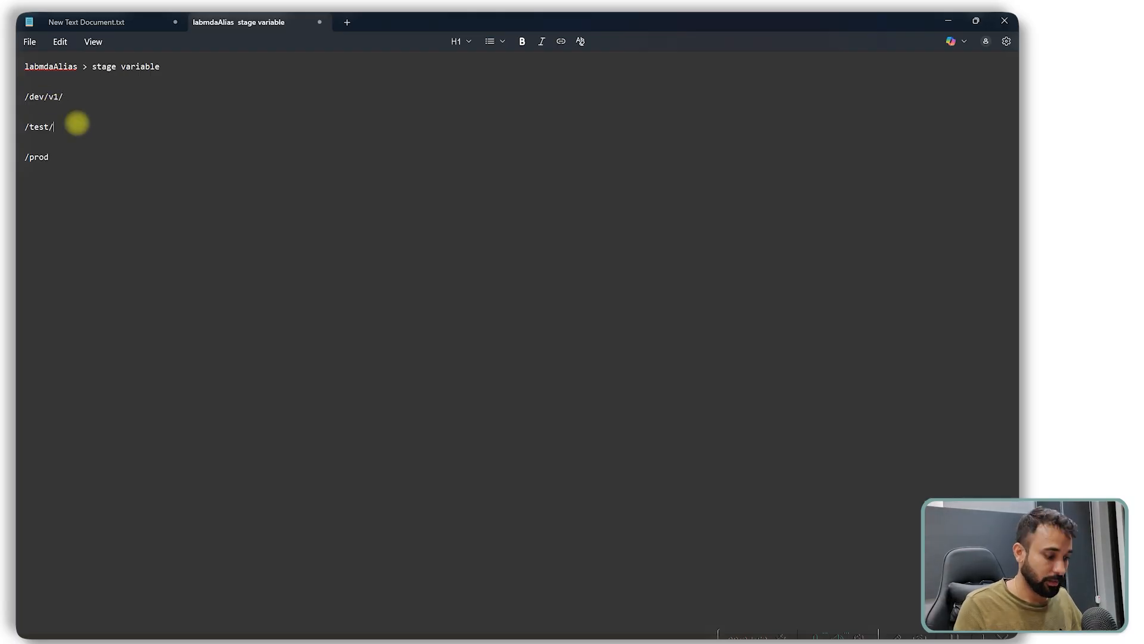
key(BackSpace)
key(BackSpace)
key(Down)
key(Down)
text(/v3)
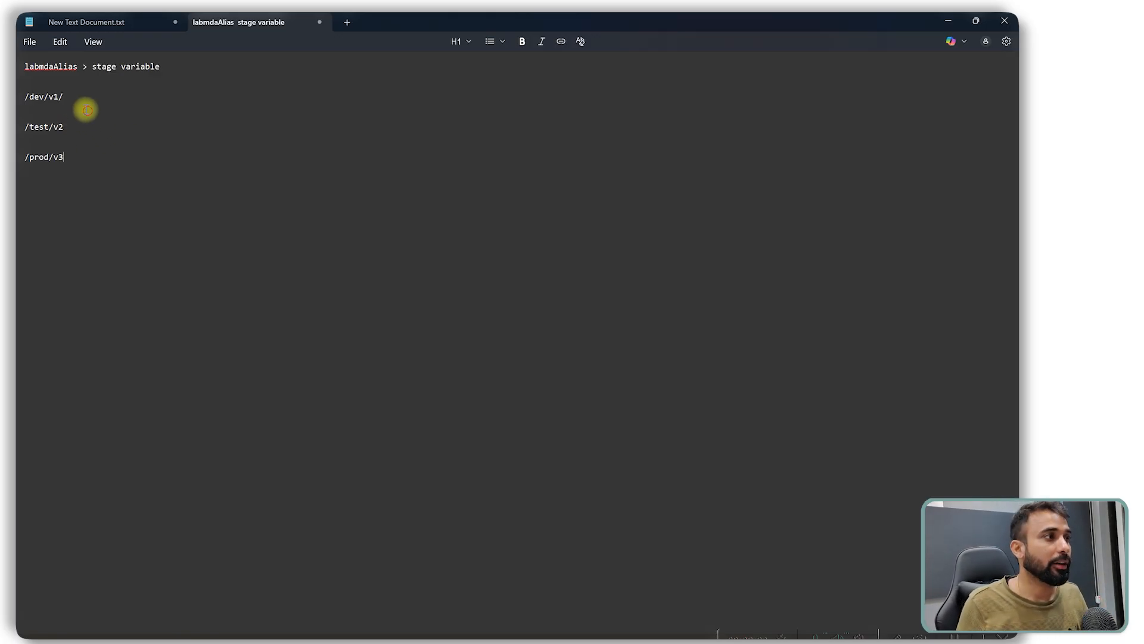
Step: Extend the three paths with a users resource: /dev/v1/users, /test/v2/users and /prod/v3/users
drag(82, 109, 27, 99)
drag(62, 136, 31, 157)
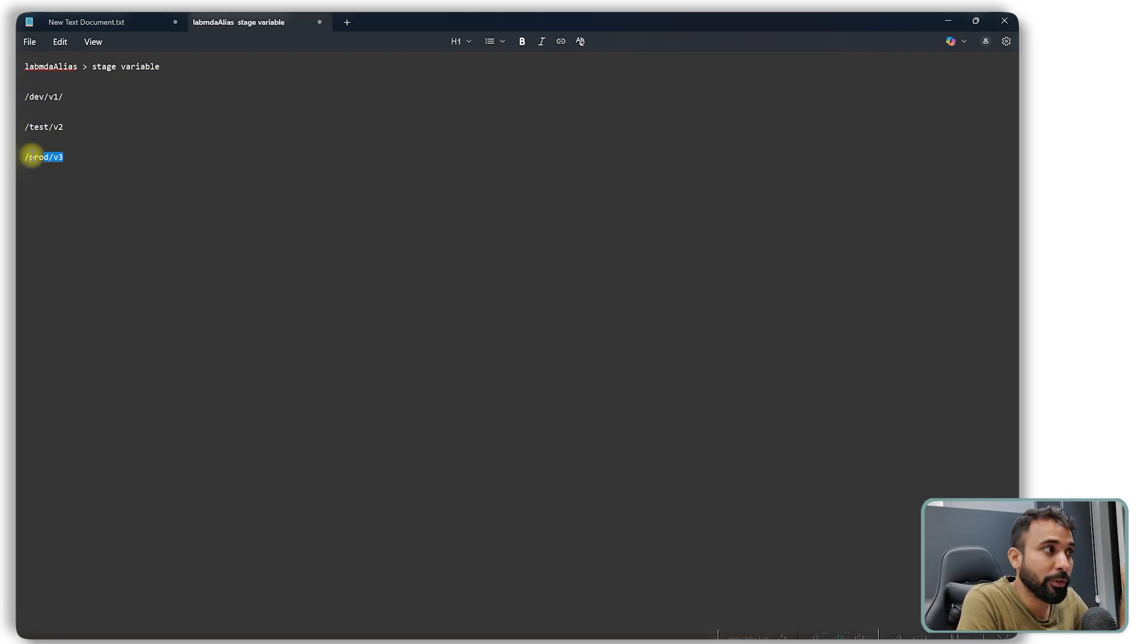
click(64, 97)
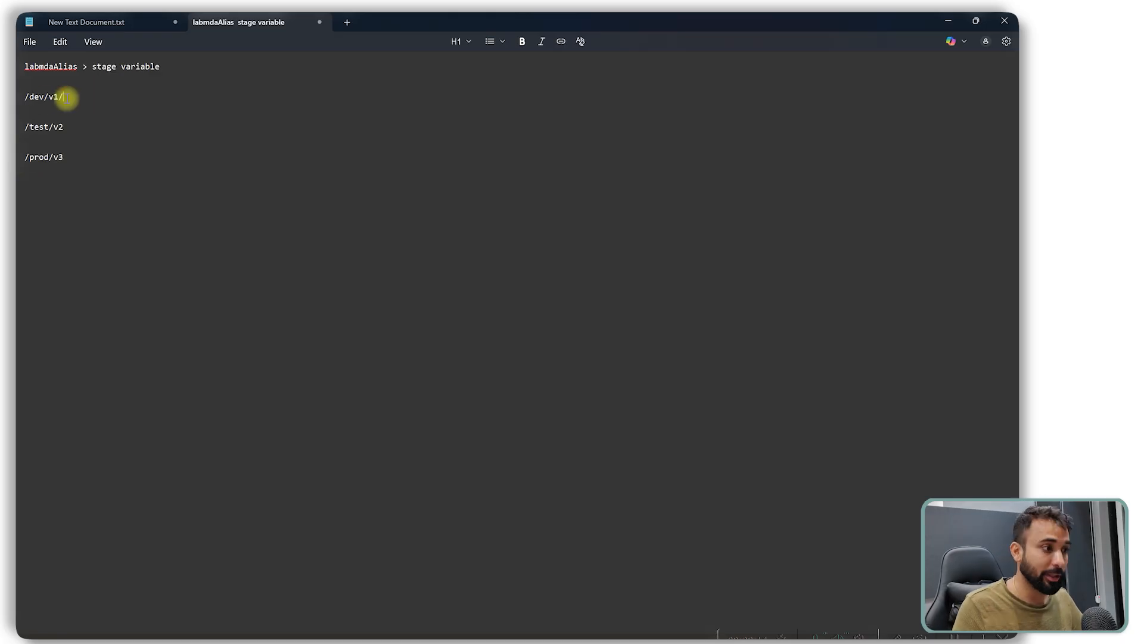
text(users)
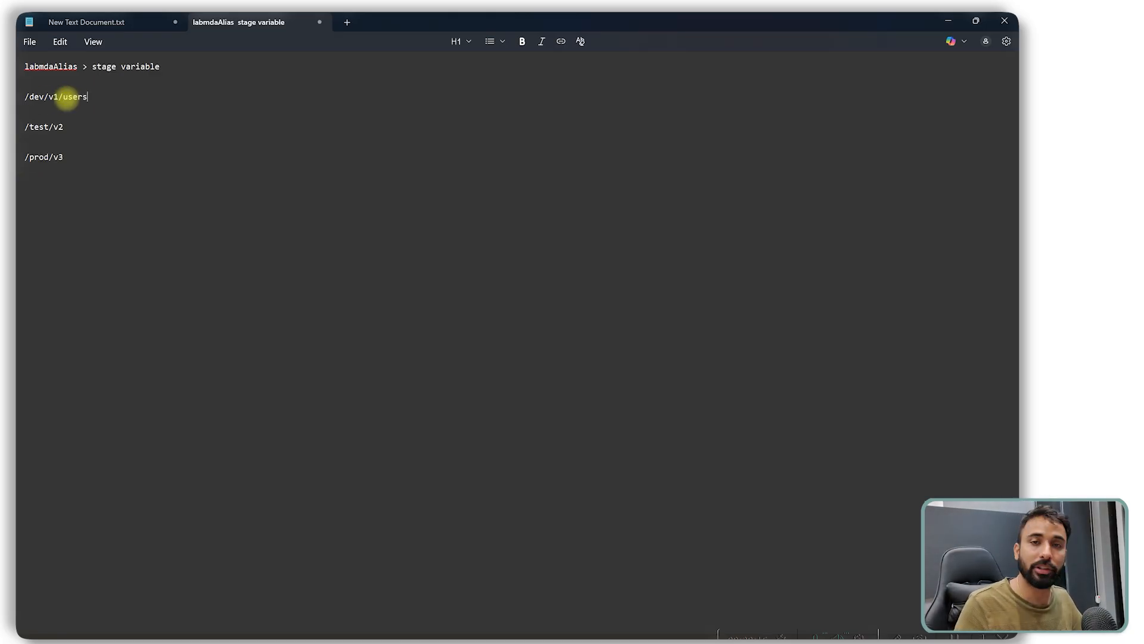
click(83, 126)
text(/users)
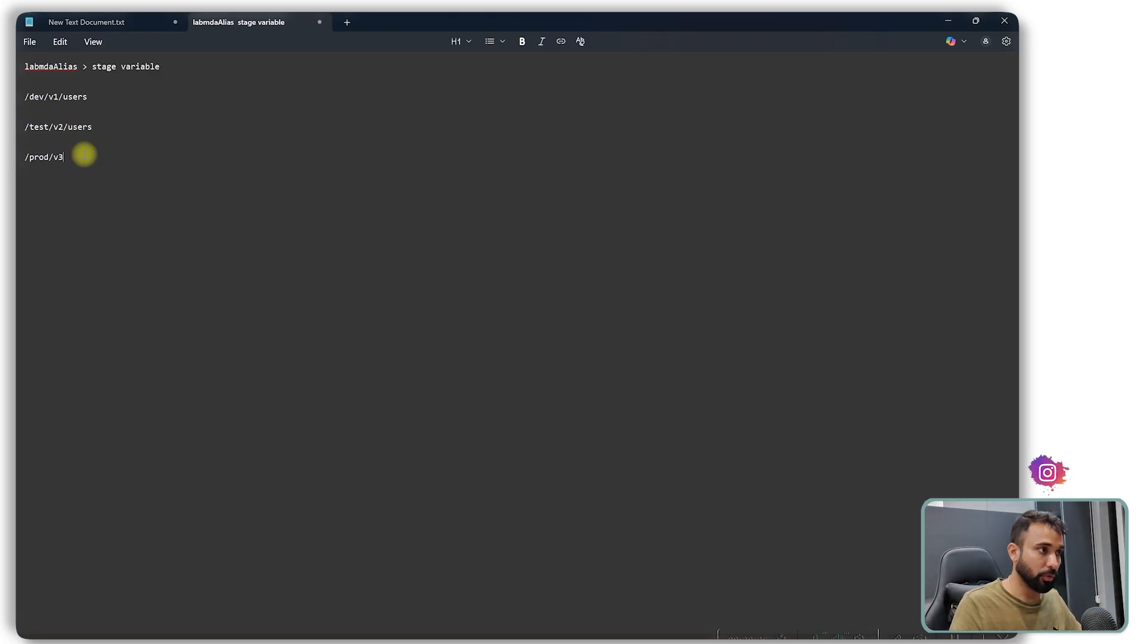
text(/users)
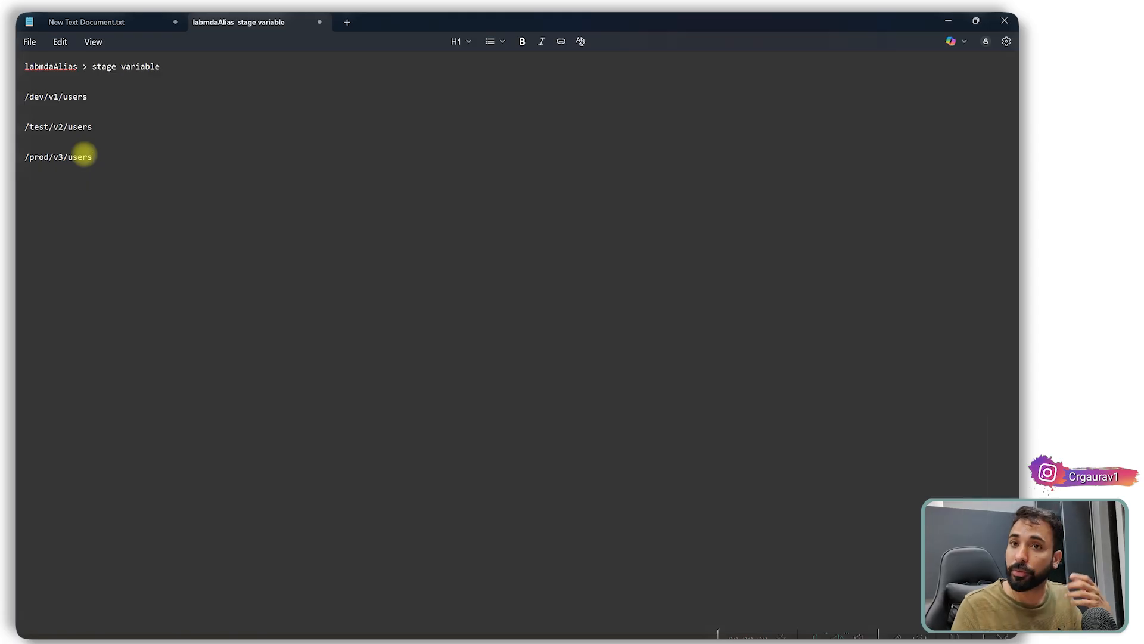